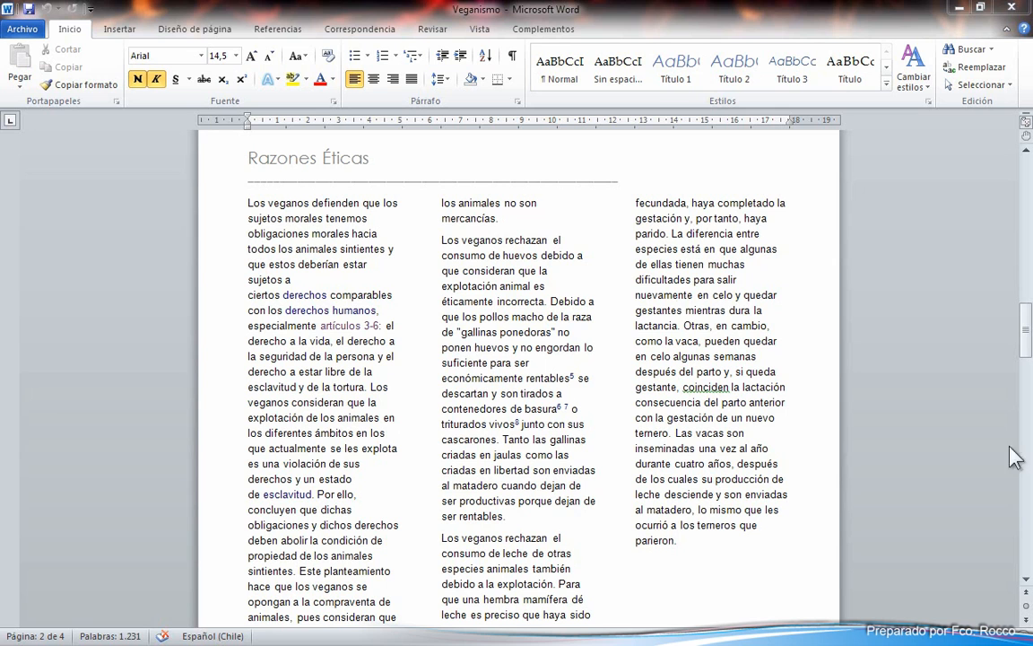
# - Make the words "Los veganos" bold at the start of the middle column's paragraph about egg consumption
pyautogui.moveTo(441, 240); pyautogui.dragTo(490, 242)
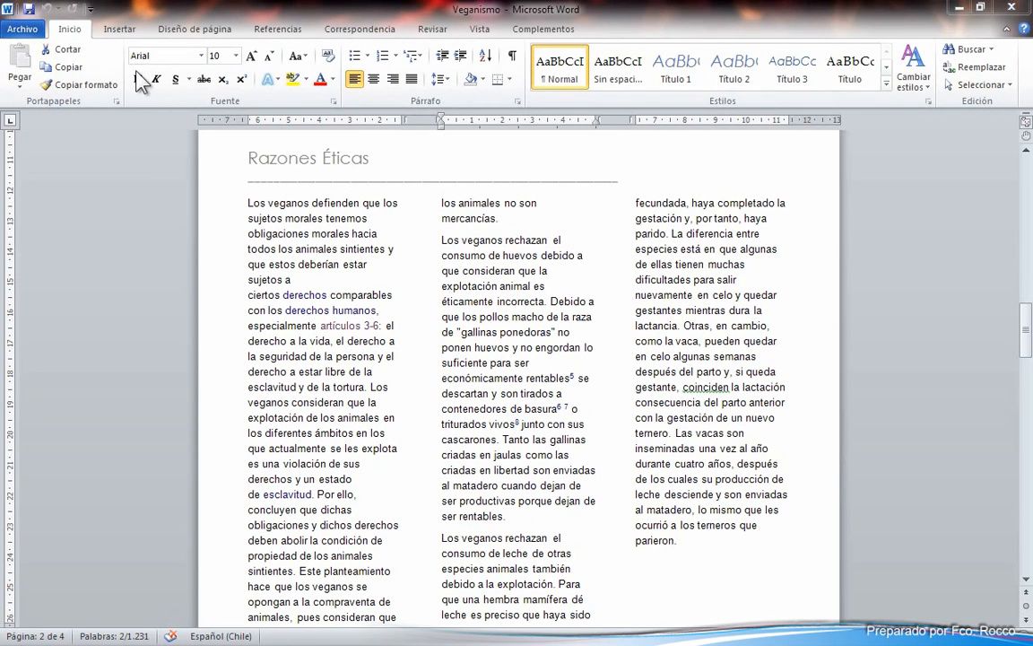
pyautogui.moveTo(441, 241); pyautogui.dragTo(503, 240)
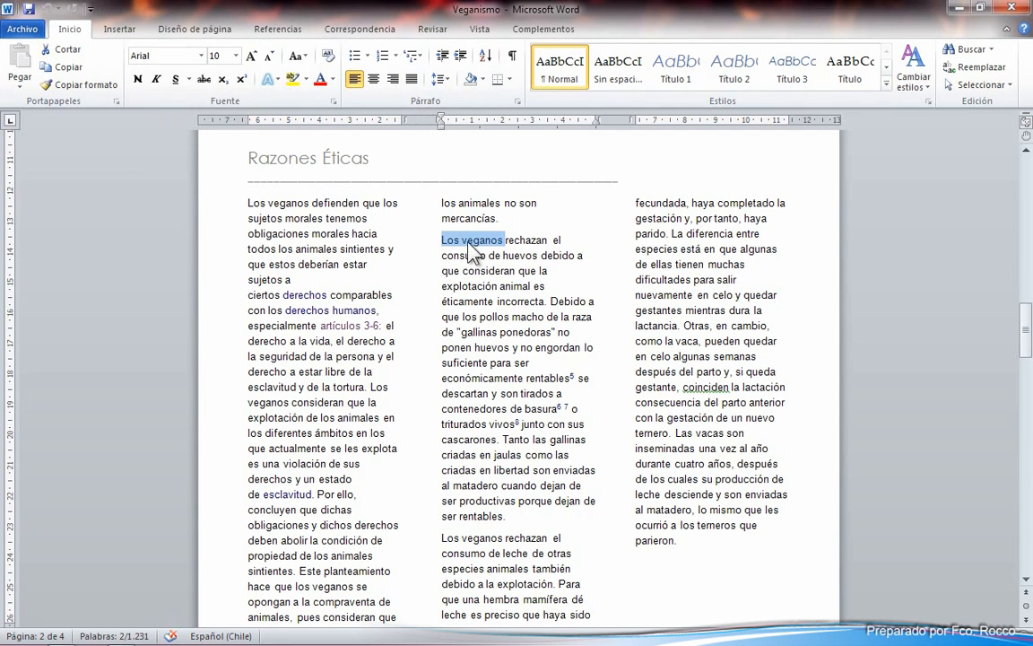
pyautogui.click(140, 79)
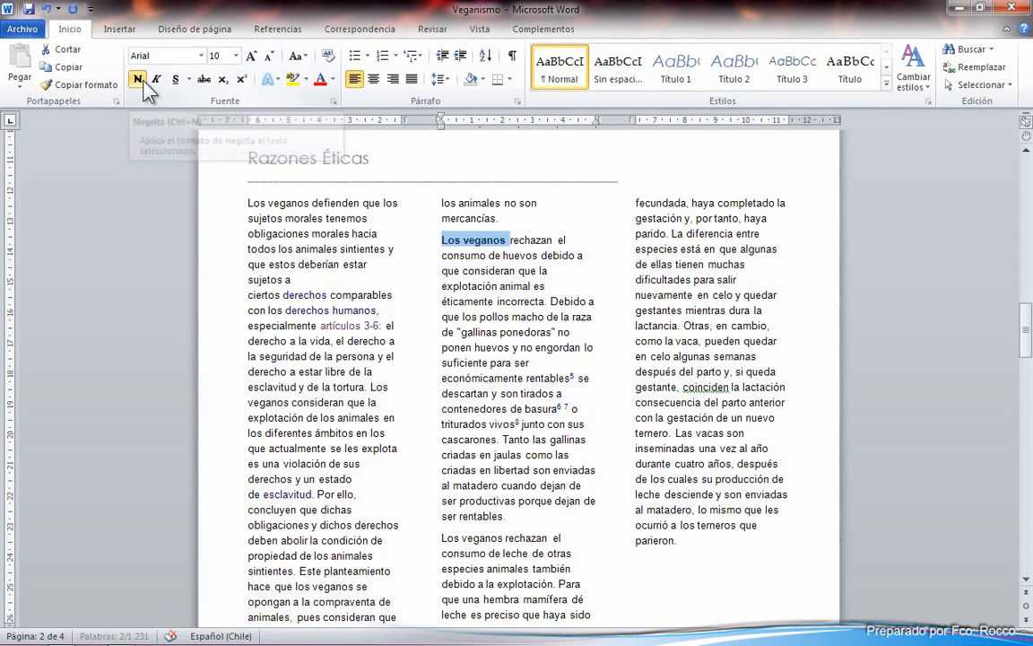
pyautogui.click(473, 240)
pyautogui.click(510, 239)
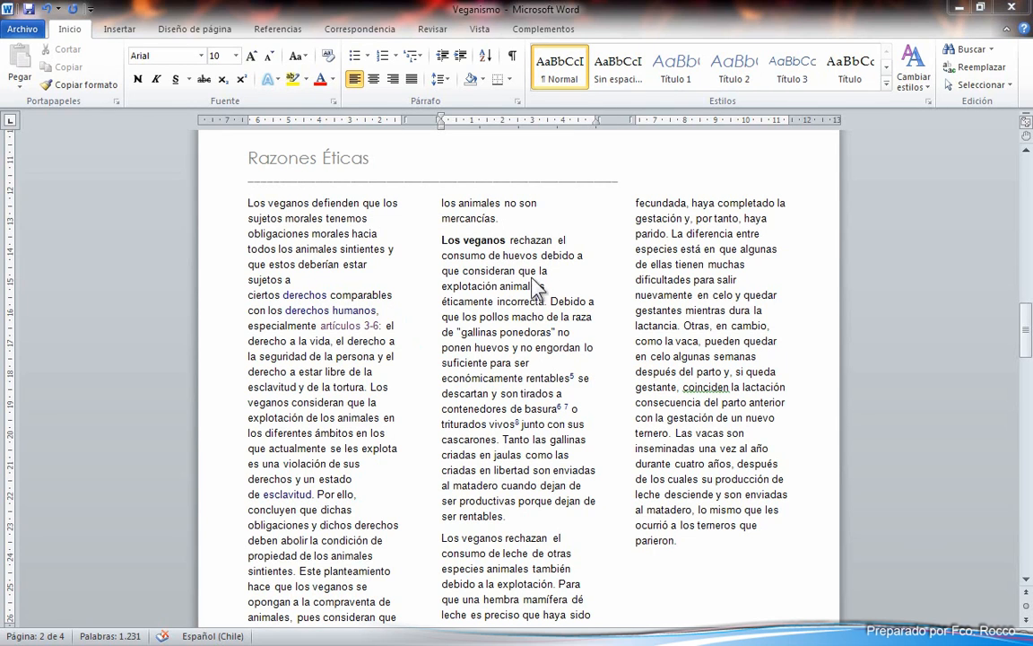
# - Make the phrase "éticamente incorrecta" in the middle column bold and underlined
pyautogui.moveTo(545, 299); pyautogui.dragTo(440, 302)
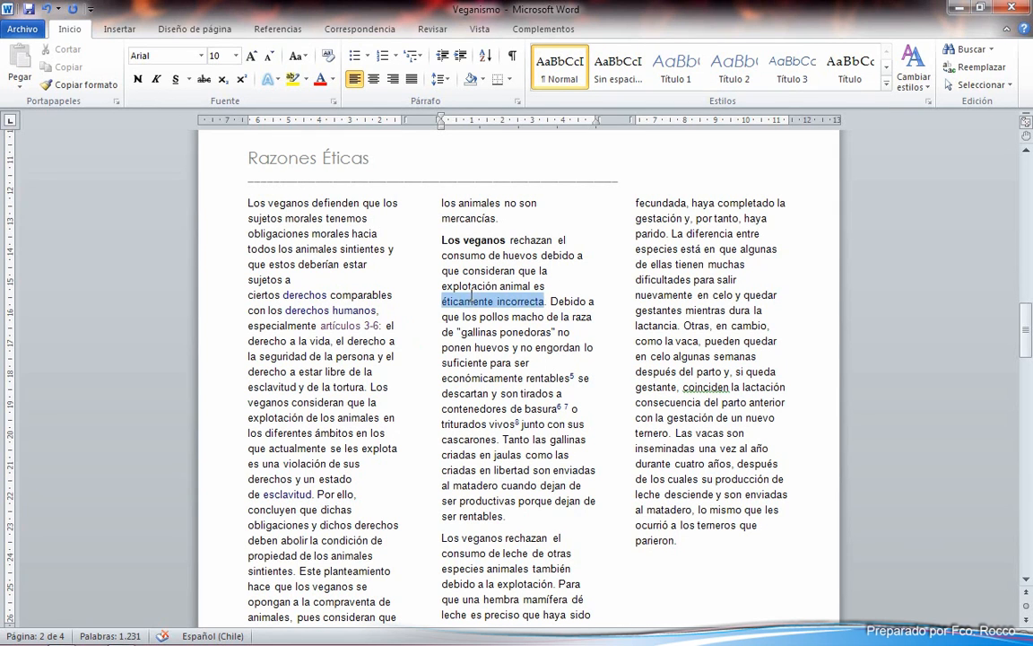
pyautogui.click(139, 80)
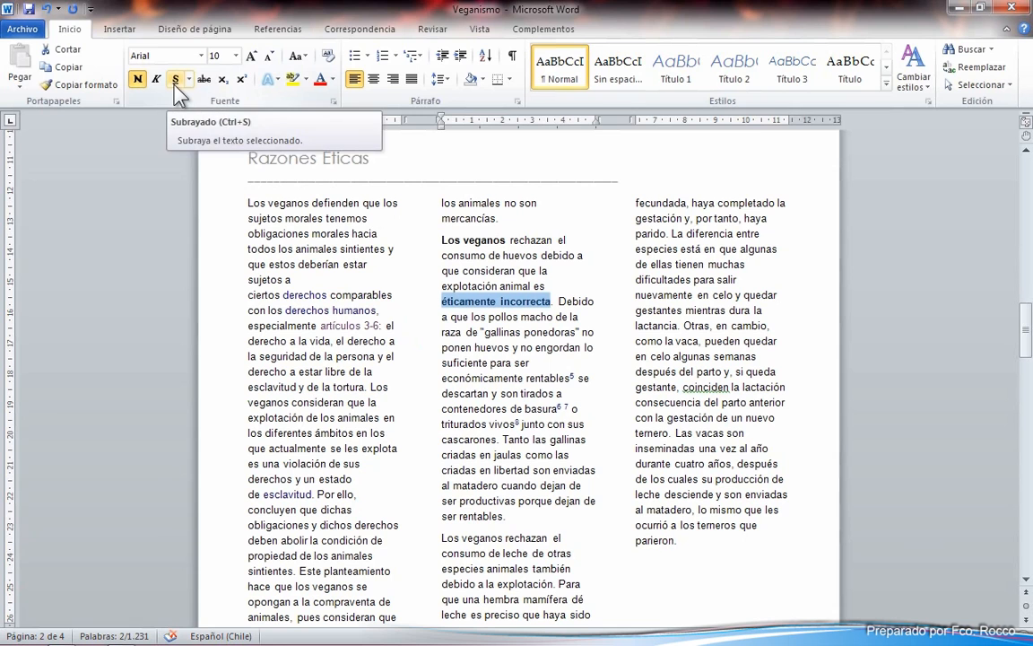
pyautogui.click(176, 80)
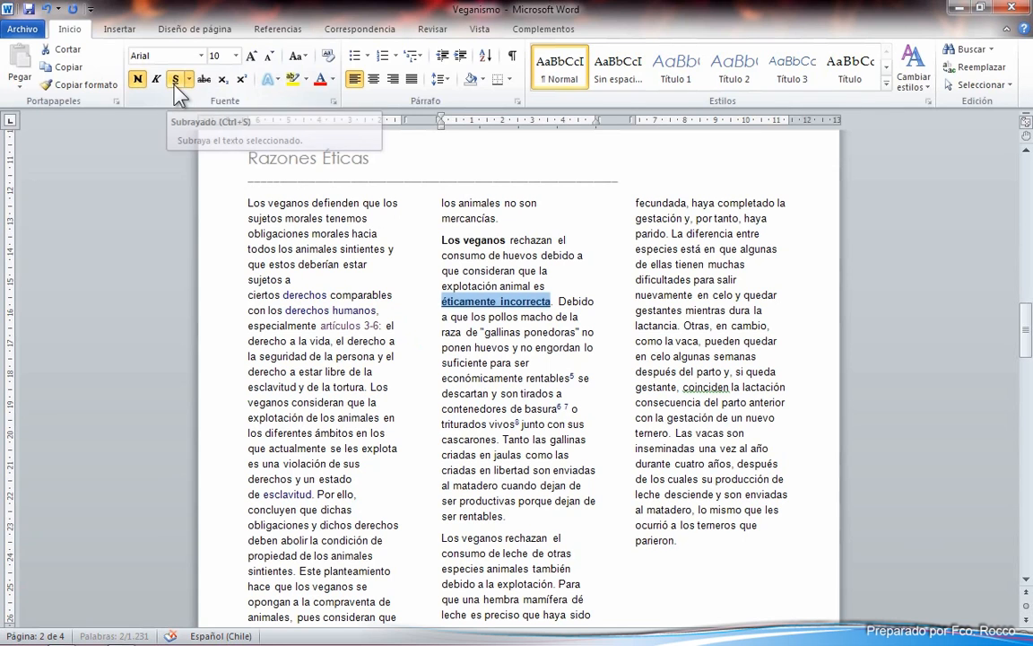
pyautogui.click(592, 302)
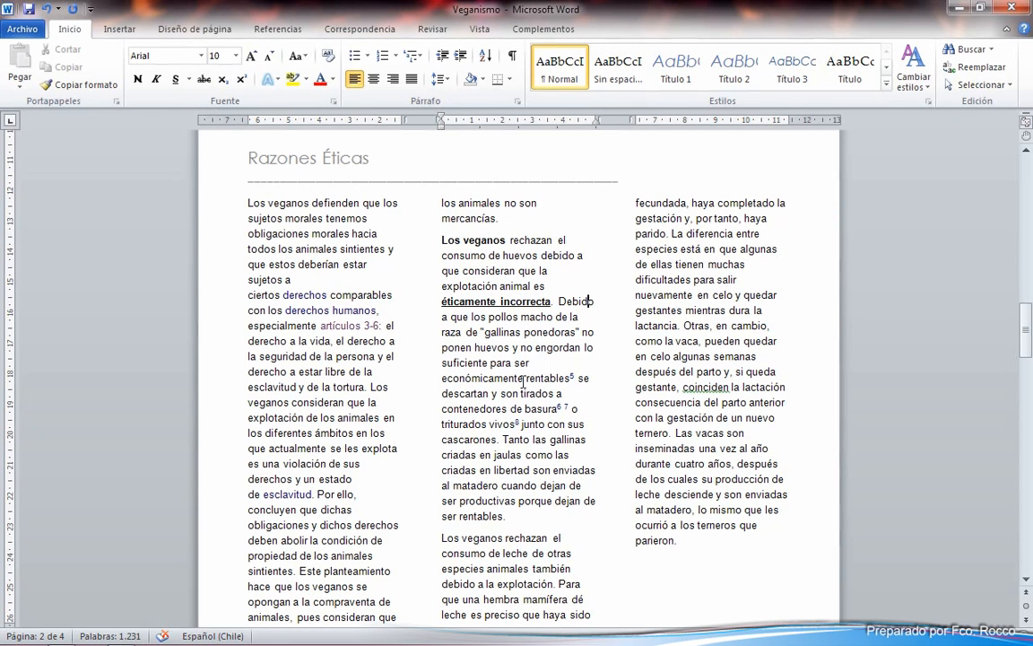
# - Change the font colour of "económicamente rentables" in the middle column to the blue theme colour
pyautogui.moveTo(570, 376); pyautogui.dragTo(439, 380)
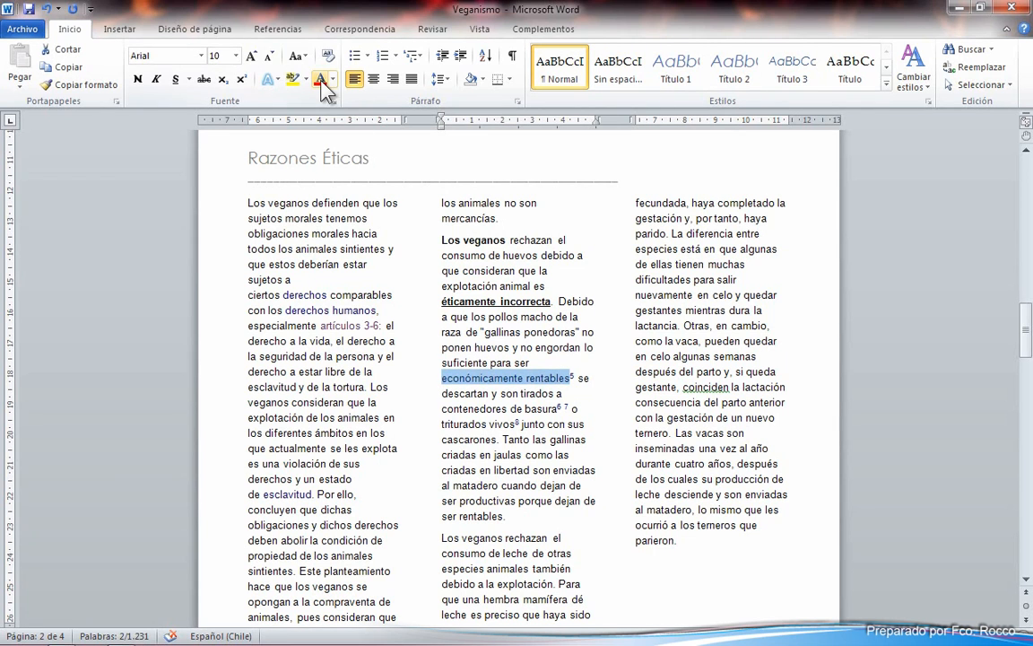
pyautogui.click(334, 79)
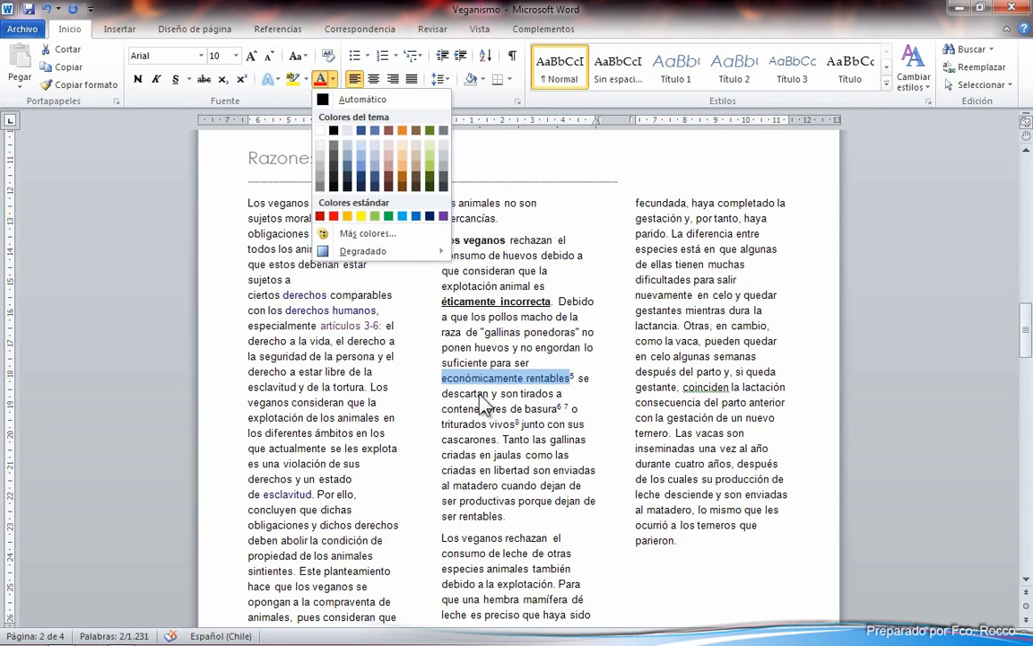
pyautogui.click(363, 132)
pyautogui.click(494, 333)
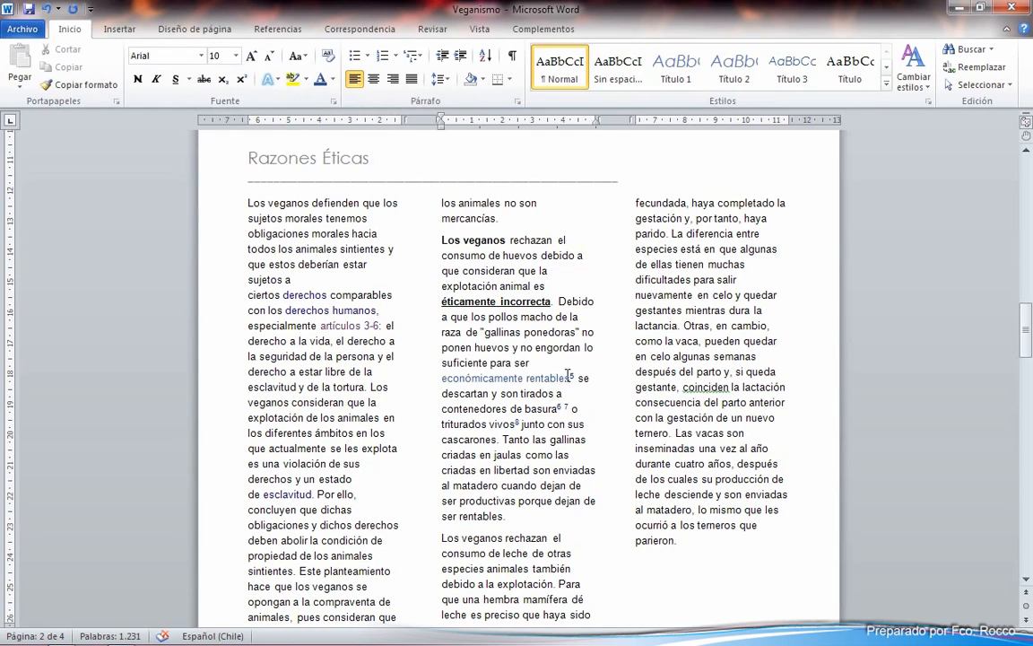
pyautogui.moveTo(574, 377); pyautogui.dragTo(441, 378)
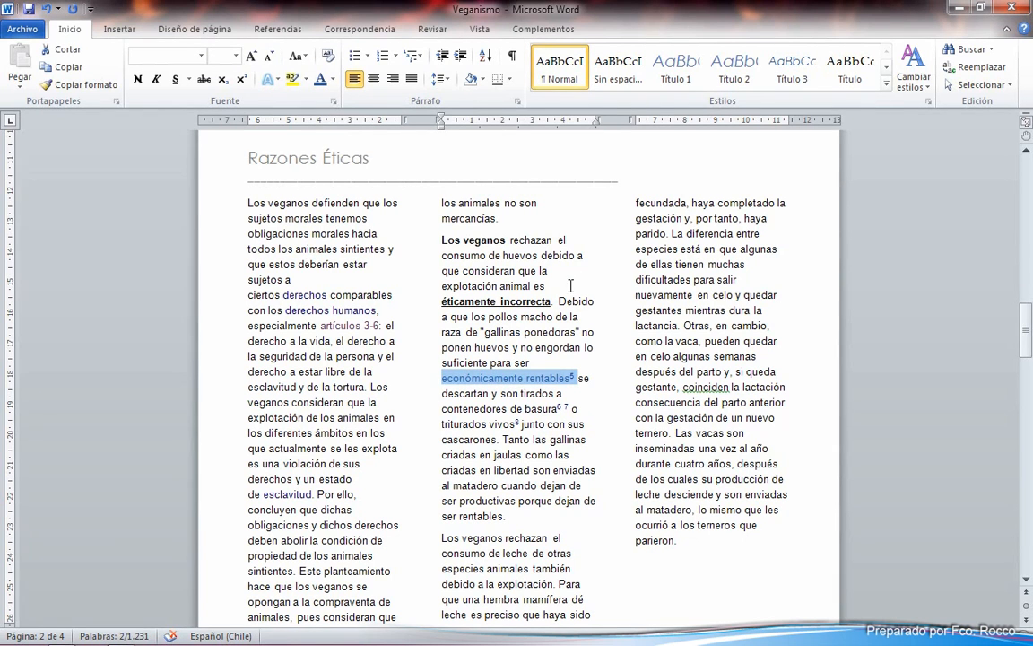
pyautogui.click(543, 362)
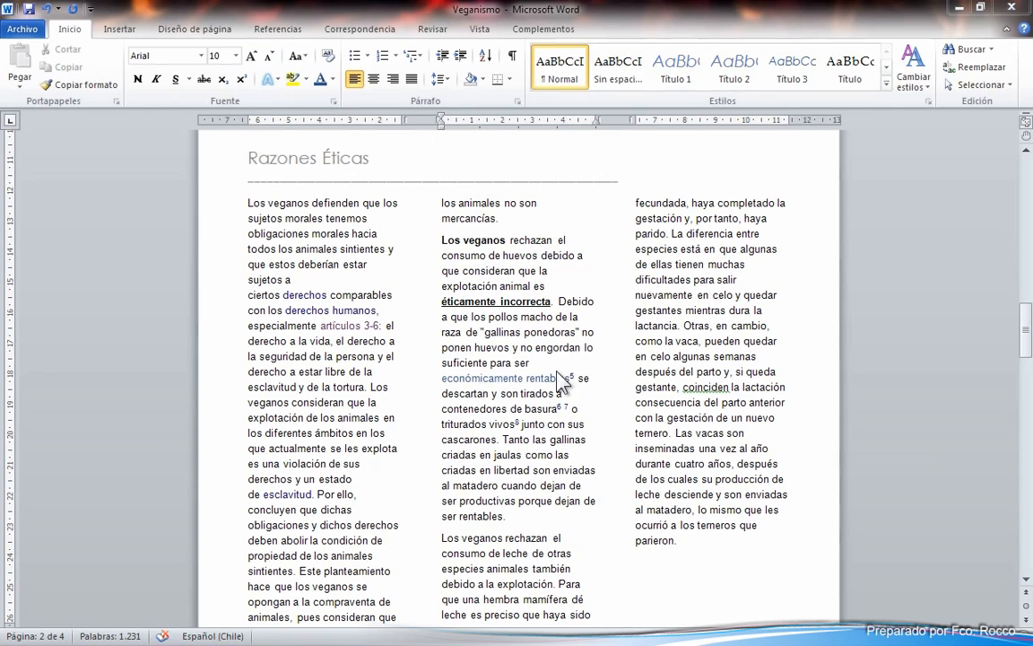
# - Apply italics to the blue phrase "económicamente rentables" in the middle column
pyautogui.moveTo(570, 379); pyautogui.dragTo(442, 379)
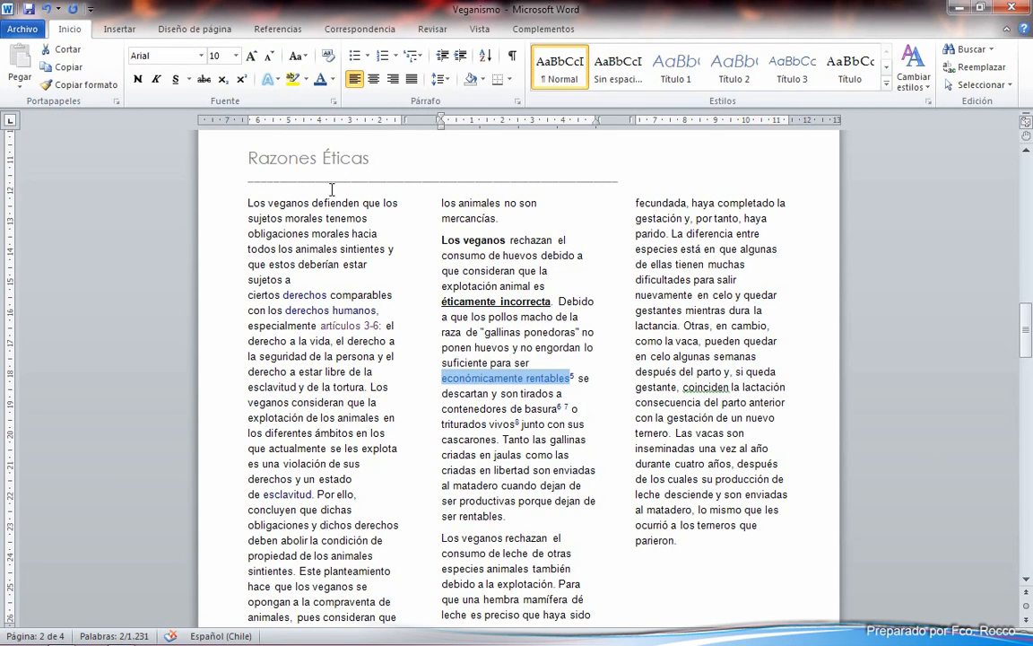
pyautogui.click(157, 86)
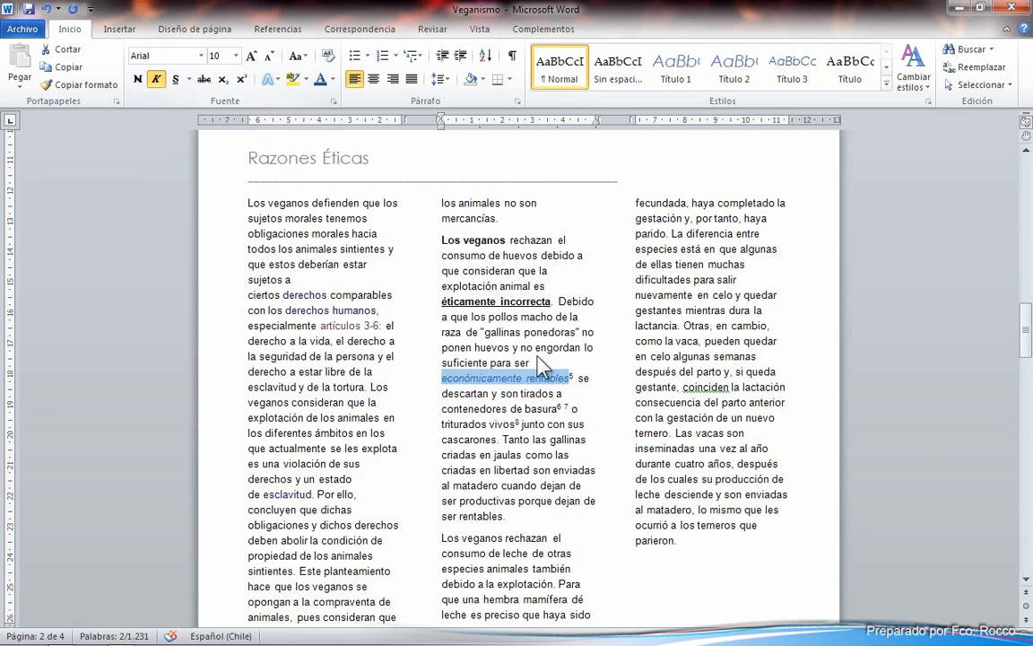
pyautogui.click(529, 386)
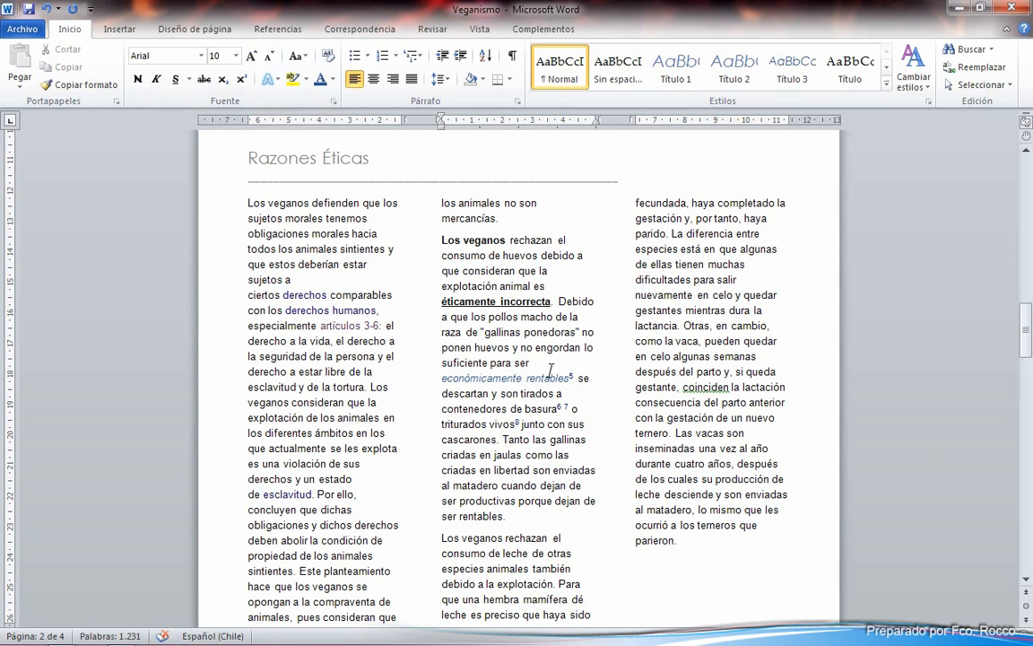
pyautogui.click(503, 378)
pyautogui.moveTo(577, 332); pyautogui.dragTo(492, 330)
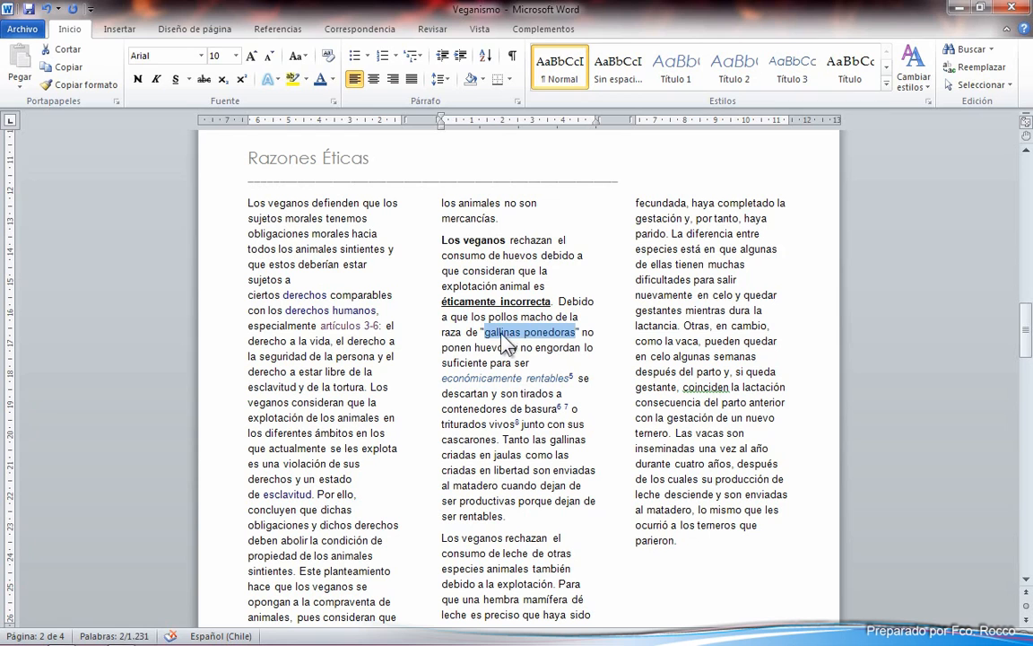
pyautogui.click(505, 332)
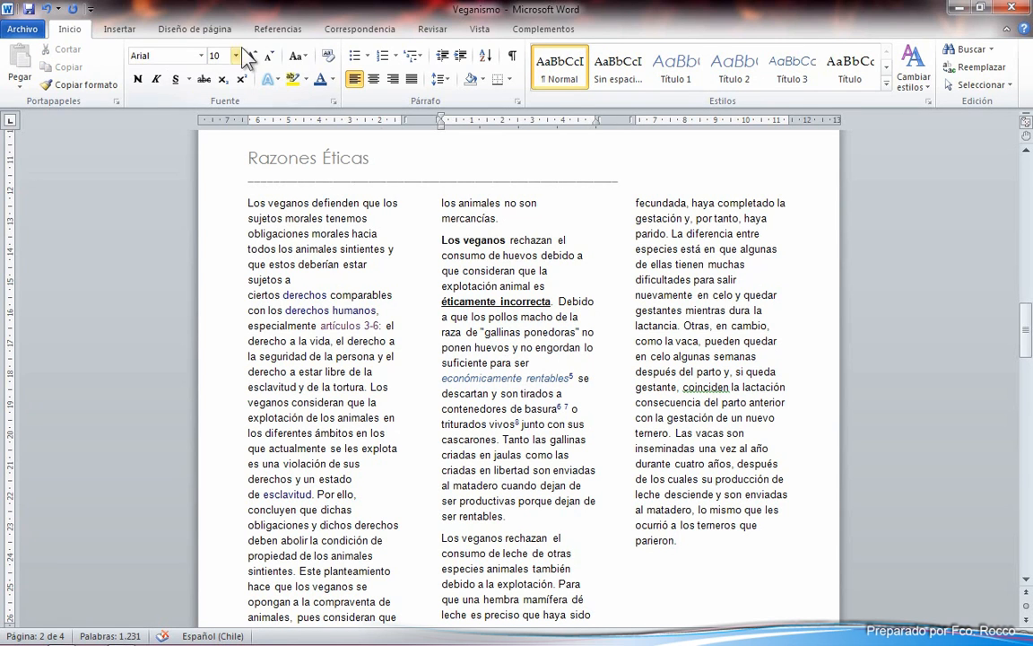
pyautogui.moveTo(577, 330); pyautogui.dragTo(492, 333)
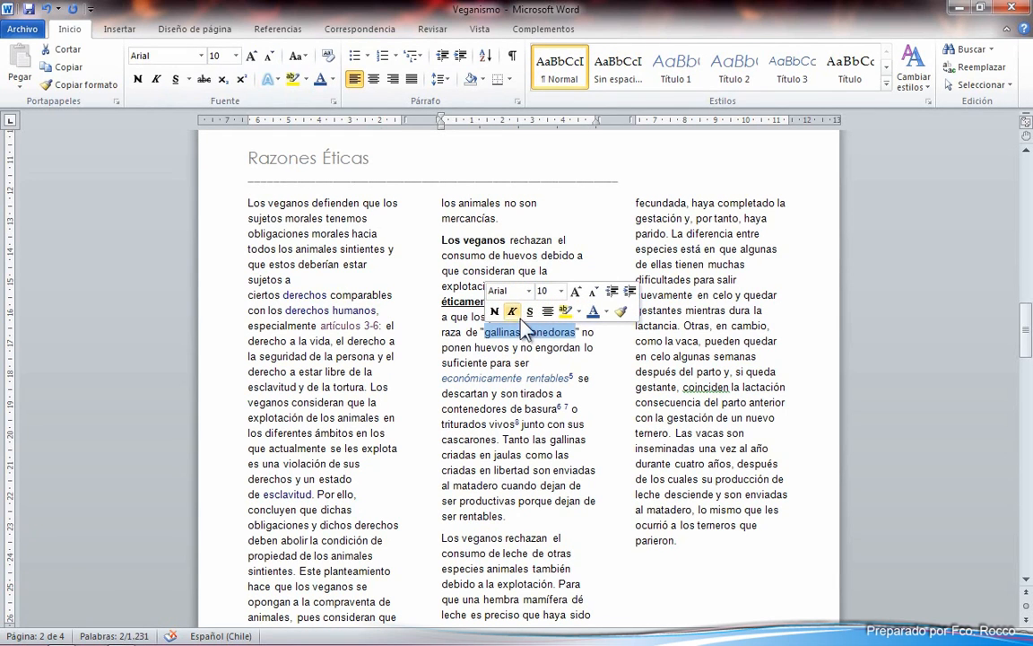
pyautogui.click(601, 348)
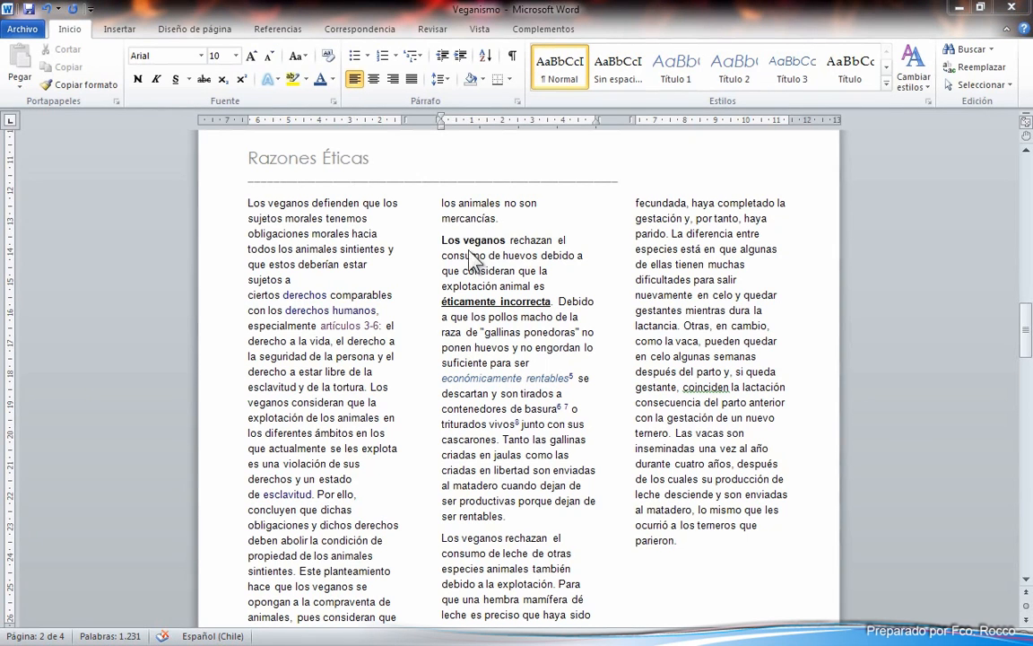
# - Set the bold "Los veganos" in the middle column to the Arial Black font at size 12
pyautogui.moveTo(493, 244); pyautogui.dragTo(439, 240)
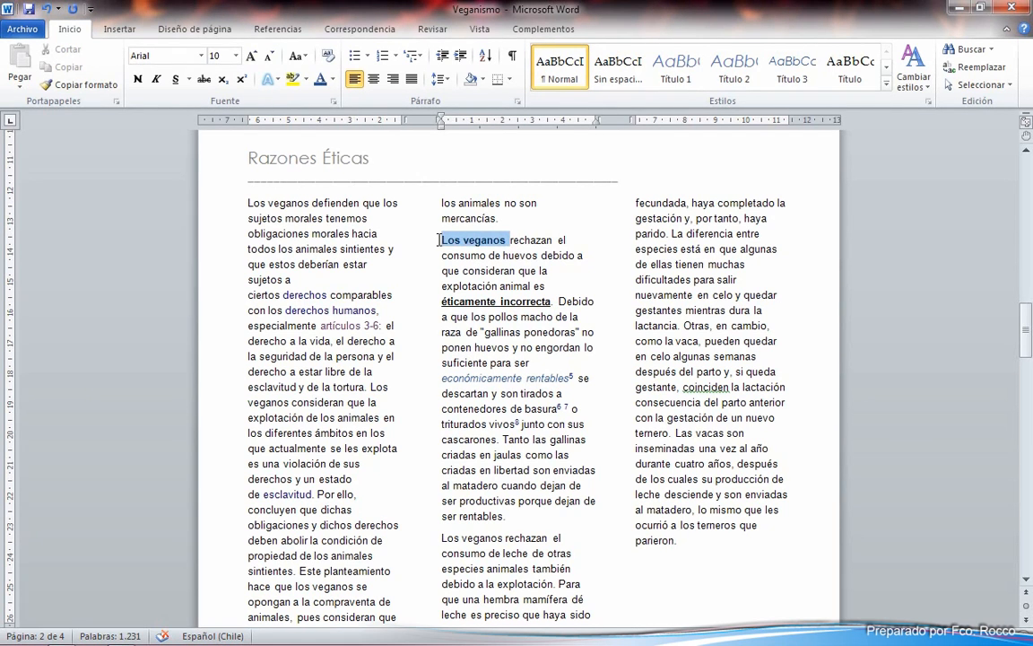
pyautogui.click(200, 55)
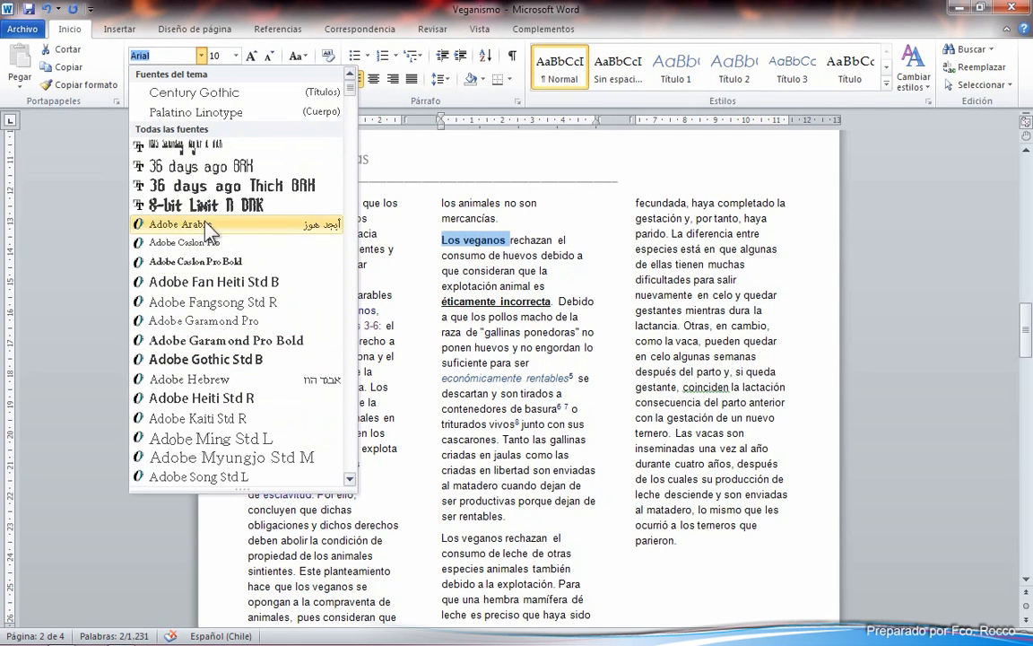
pyautogui.scroll(-12, 189, 260)
pyautogui.scroll(1, 202, 267)
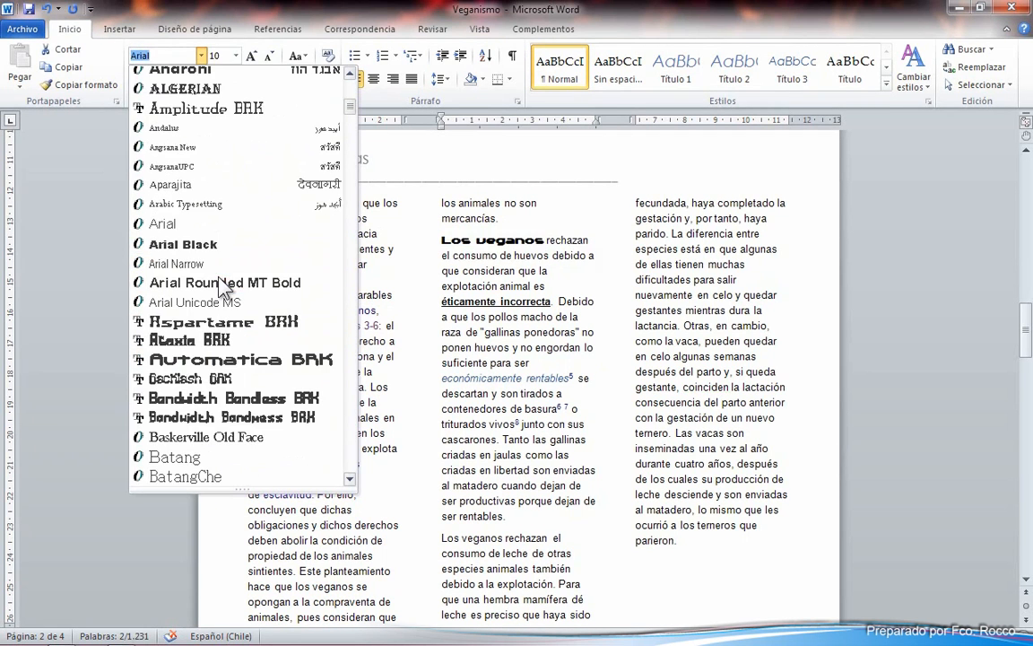
pyautogui.click(174, 222)
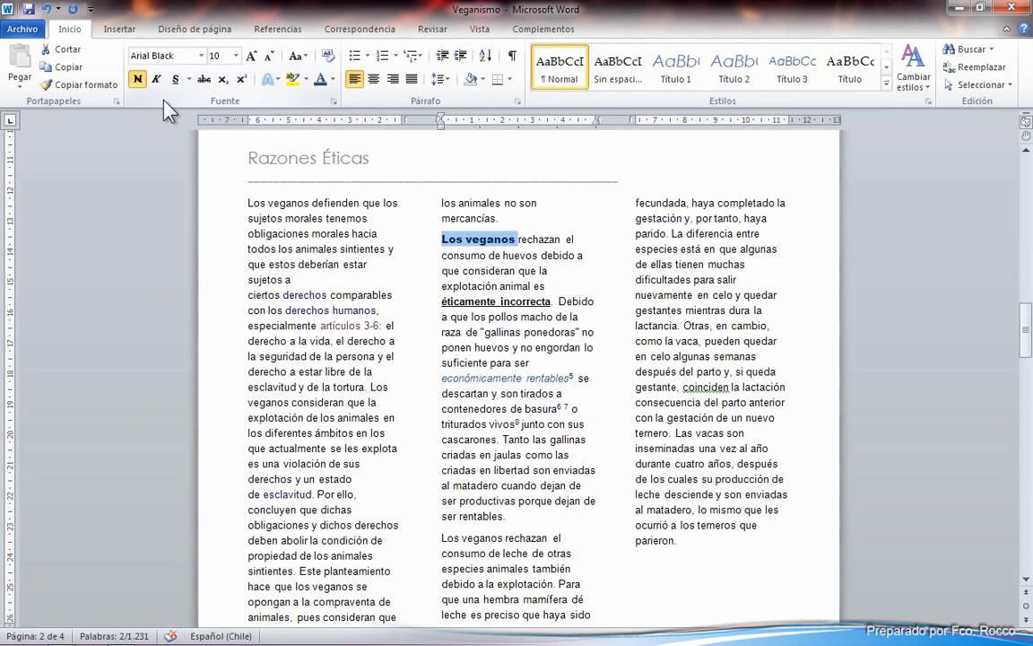
pyautogui.click(235, 56)
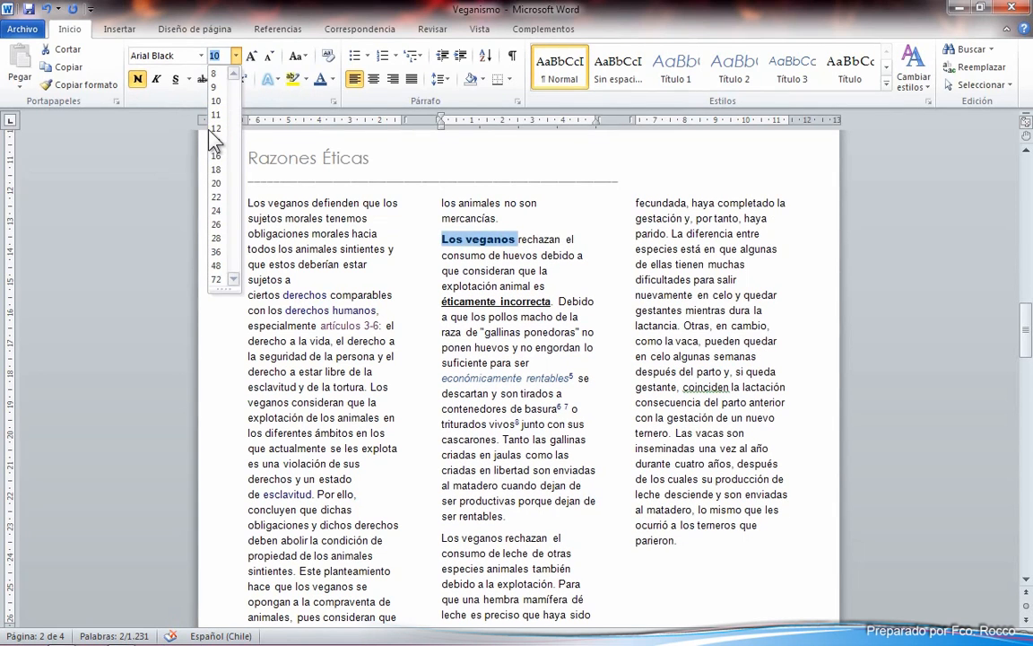
pyautogui.click(218, 128)
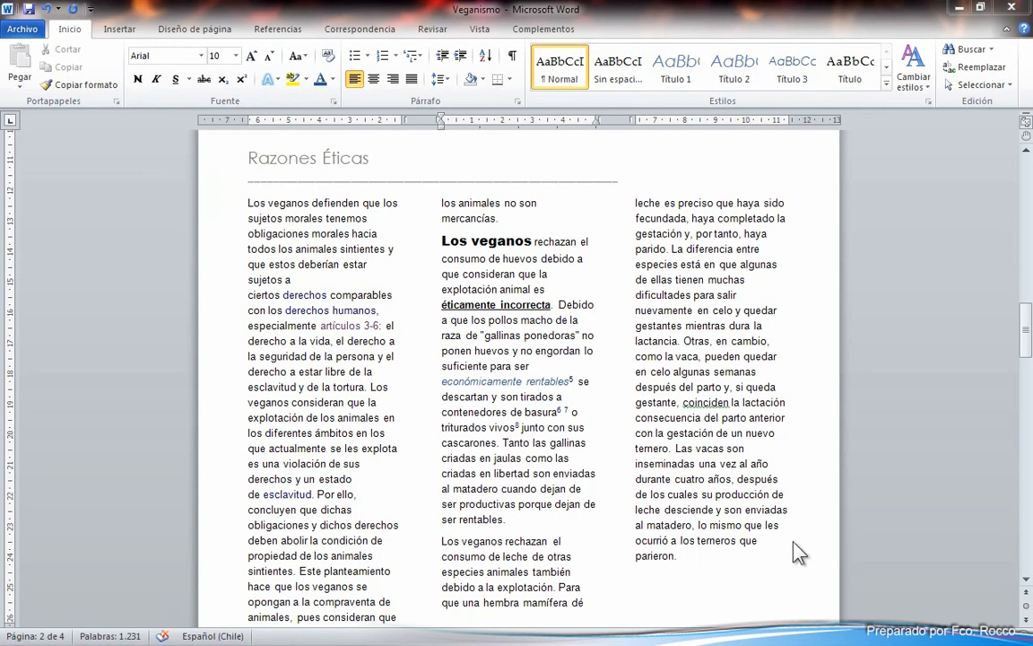
# - Apply the solid blue text effect from the gallery's fourth row to the heading "Razones Éticas"
pyautogui.tripleClick(296, 154)
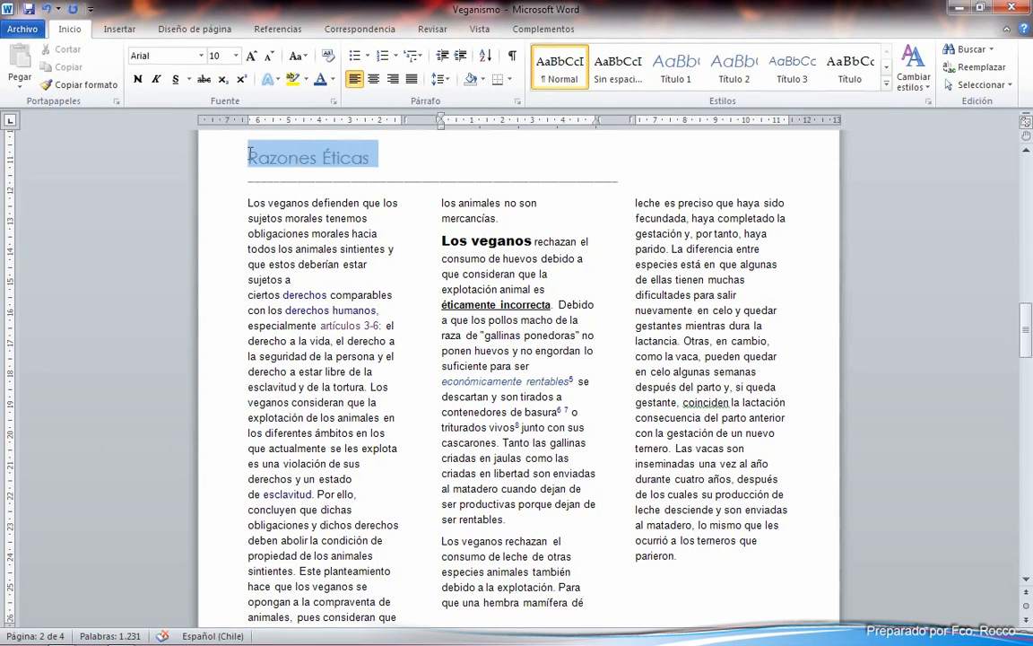
pyautogui.click(273, 80)
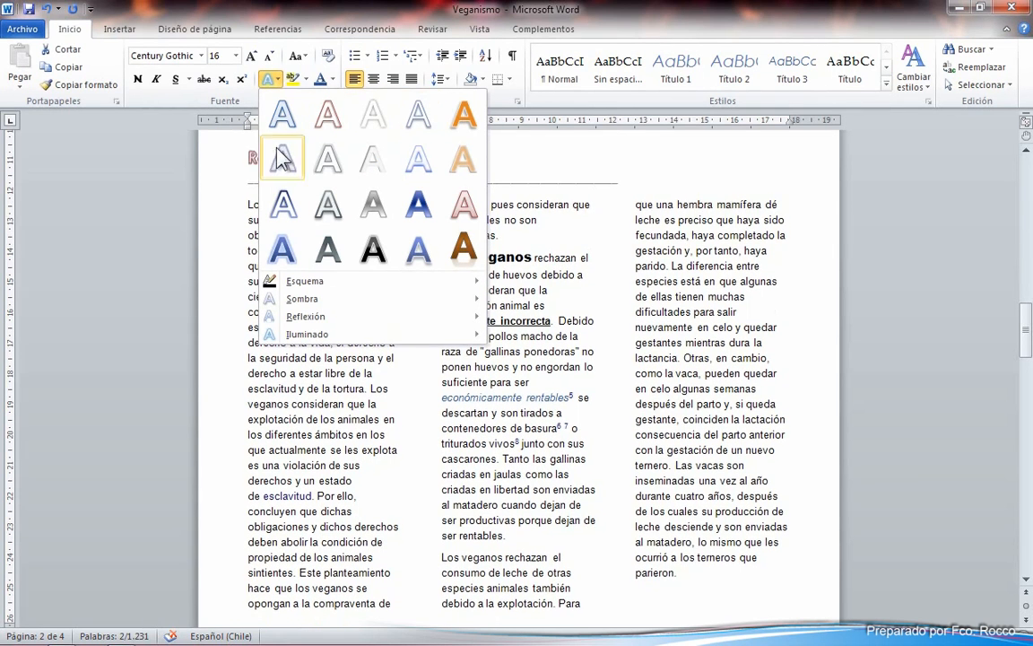
pyautogui.click(273, 79)
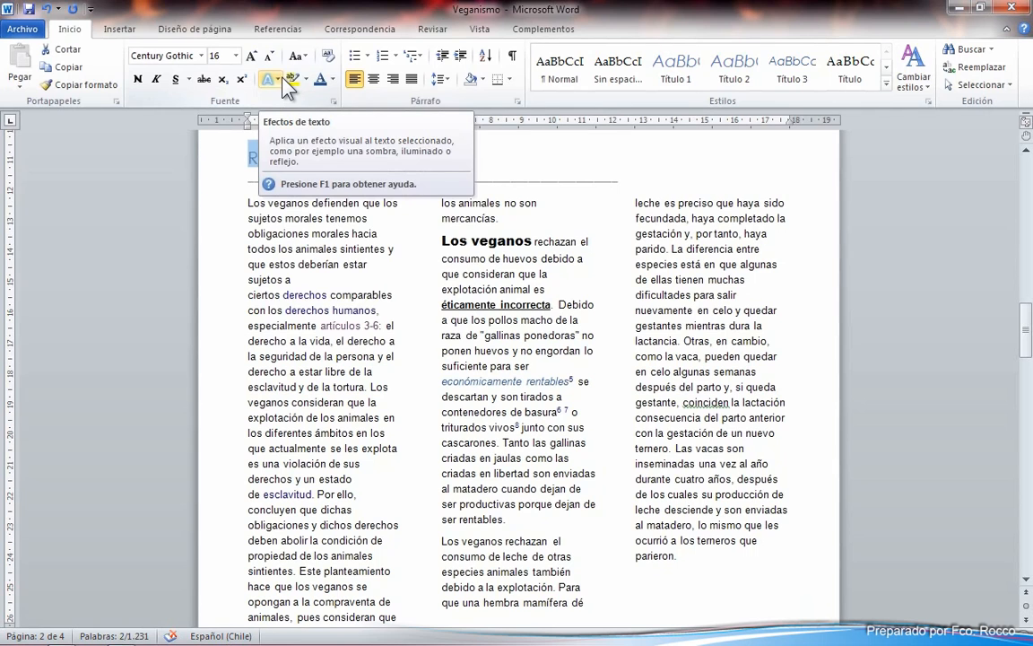
pyautogui.click(280, 79)
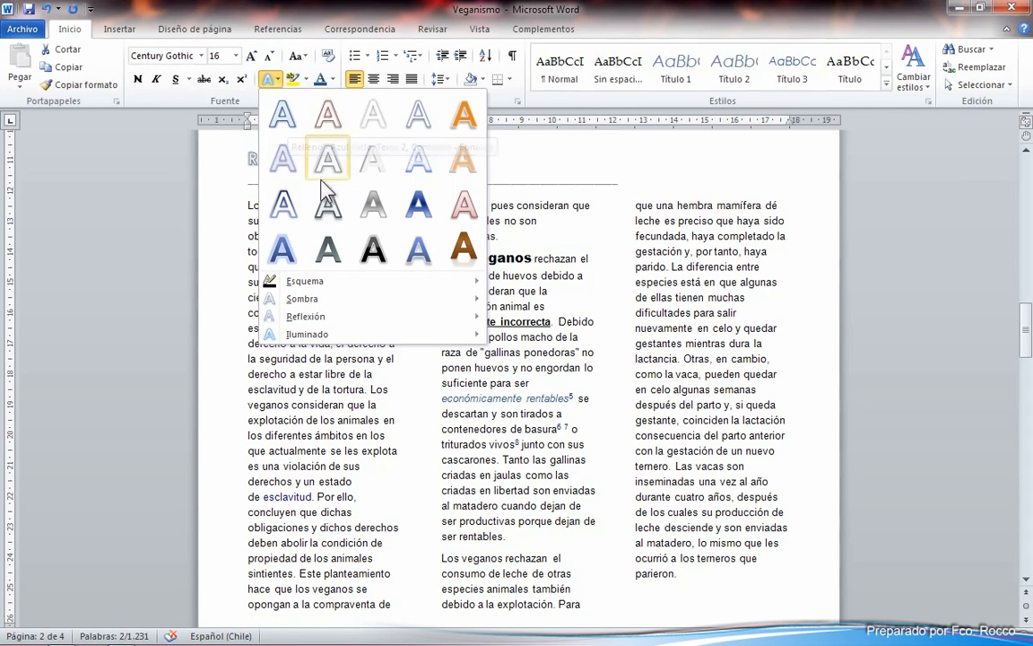
pyautogui.click(426, 260)
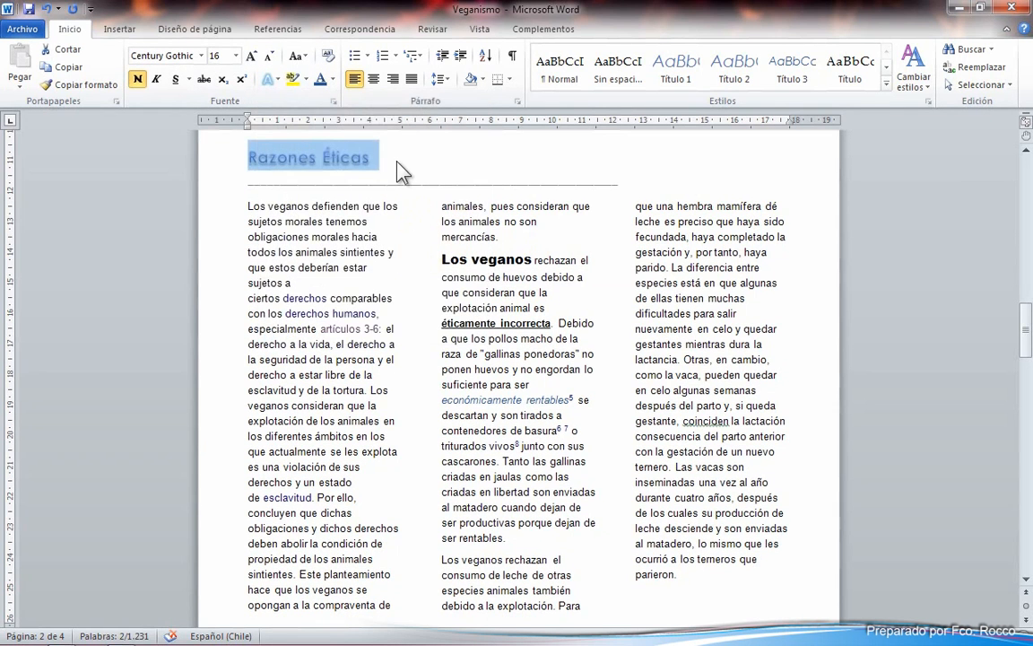
# - Replace the text effect on the heading "Razones Éticas" with a dark blue outlined preset from the gallery's first column
pyautogui.click(387, 170)
pyautogui.moveTo(383, 171); pyautogui.dragTo(249, 160)
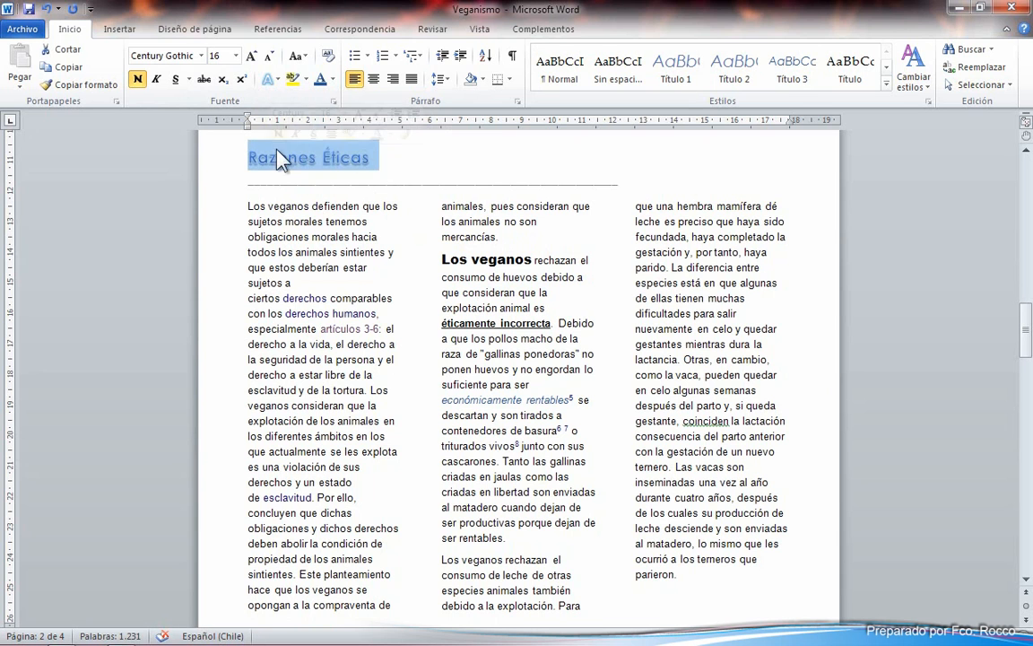
pyautogui.click(278, 81)
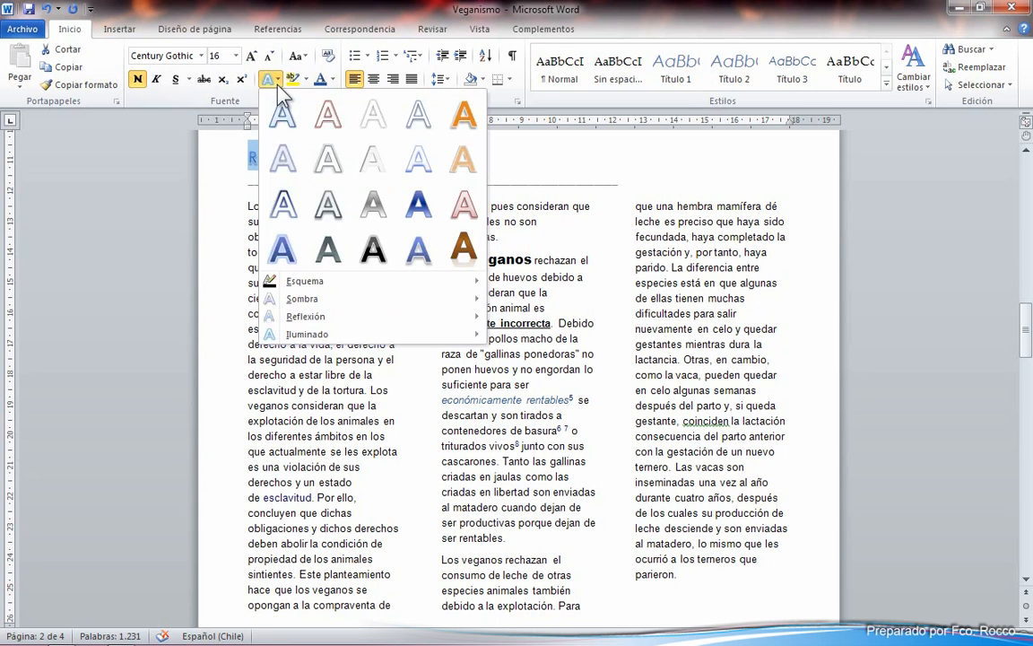
pyautogui.click(283, 204)
pyautogui.click(419, 183)
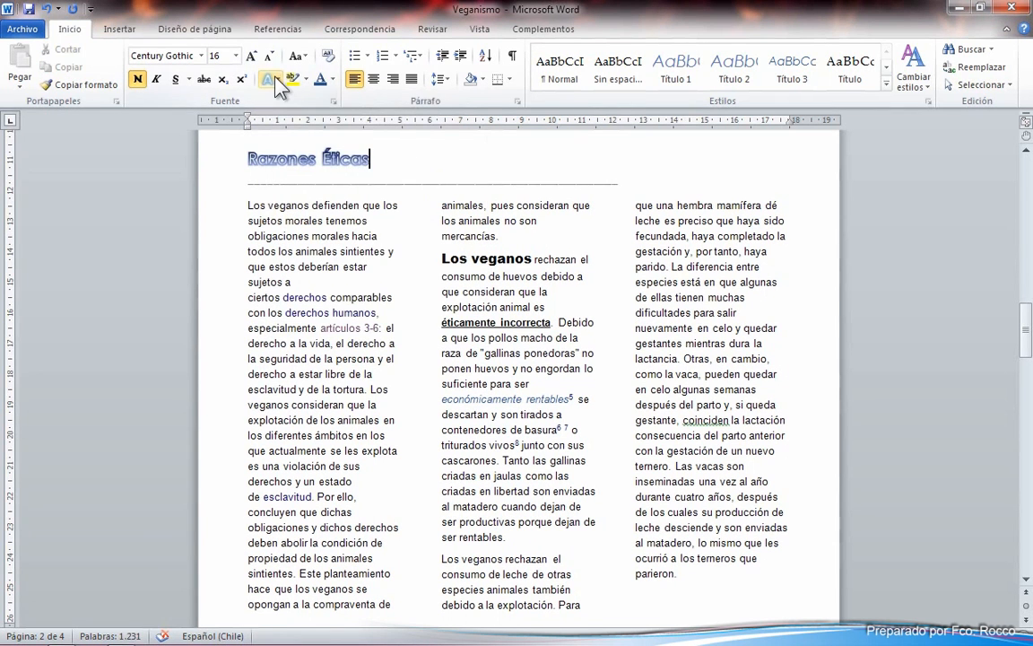
# - Apply the dark grey text effect from the gallery's fourth row, second column, to the heading "Razones Éticas"
pyautogui.moveTo(381, 159); pyautogui.dragTo(219, 150)
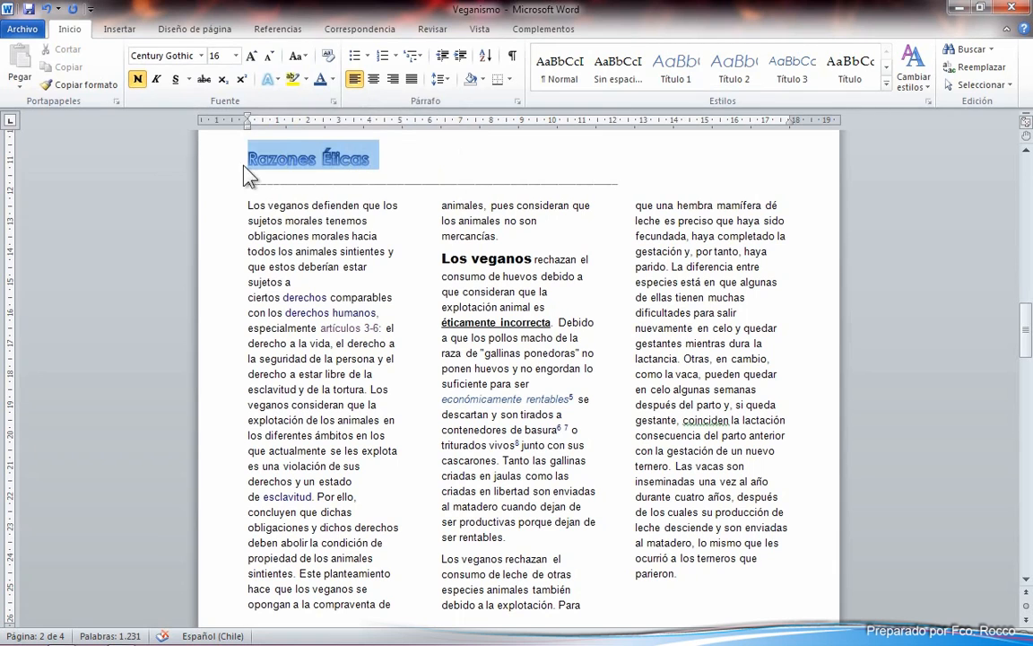
pyautogui.click(277, 79)
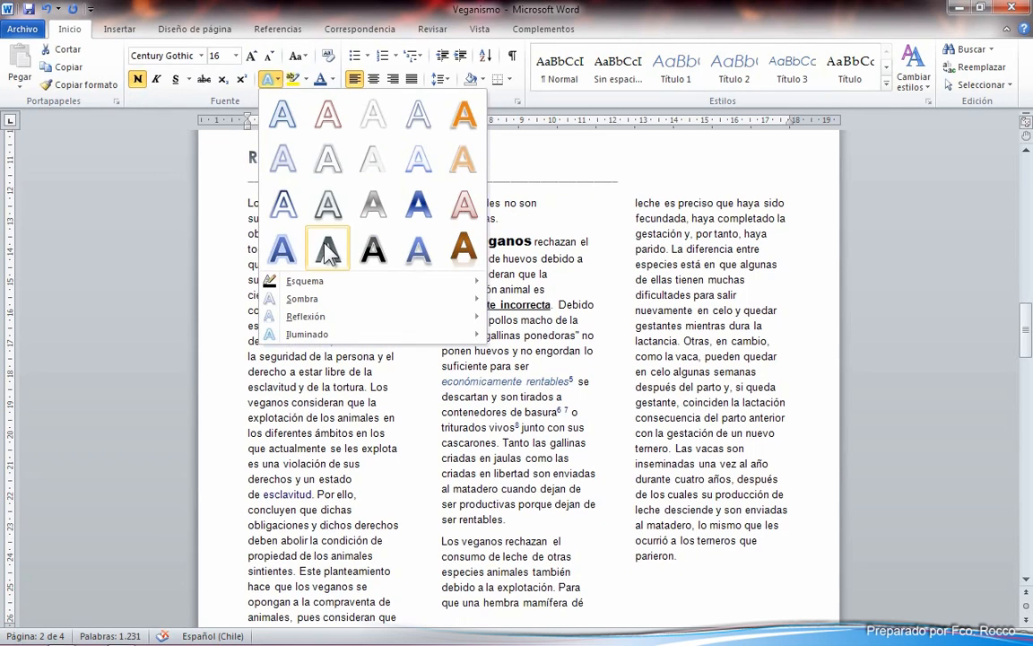
pyautogui.click(328, 252)
pyautogui.click(393, 175)
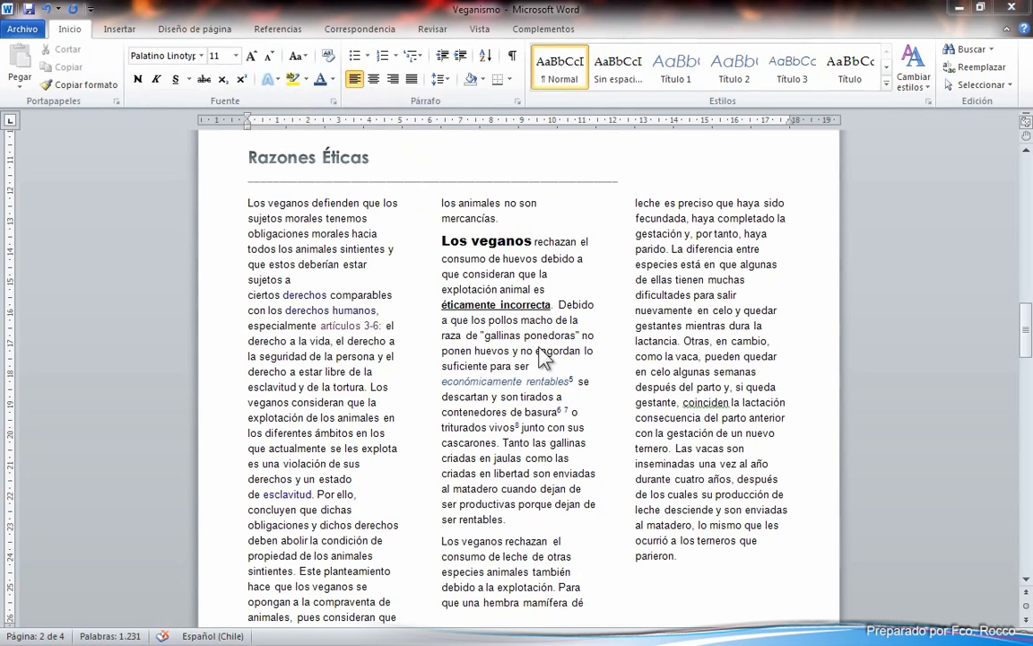
# - Try centred, right and justified alignment on the third column's text and return it to left alignment
pyautogui.moveTo(636, 203); pyautogui.dragTo(780, 547)
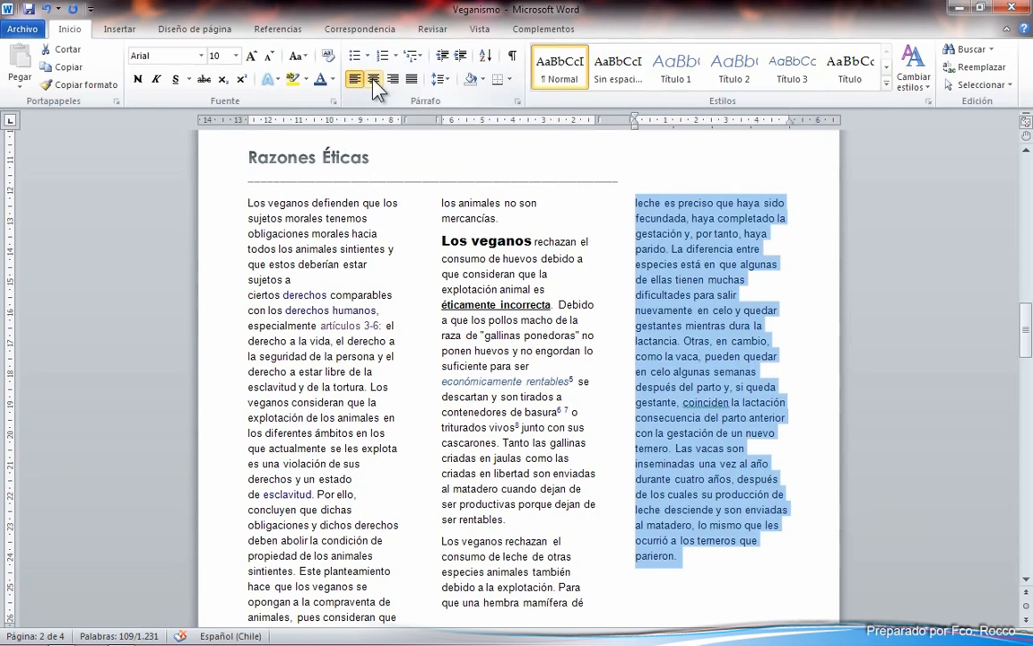
pyautogui.click(373, 80)
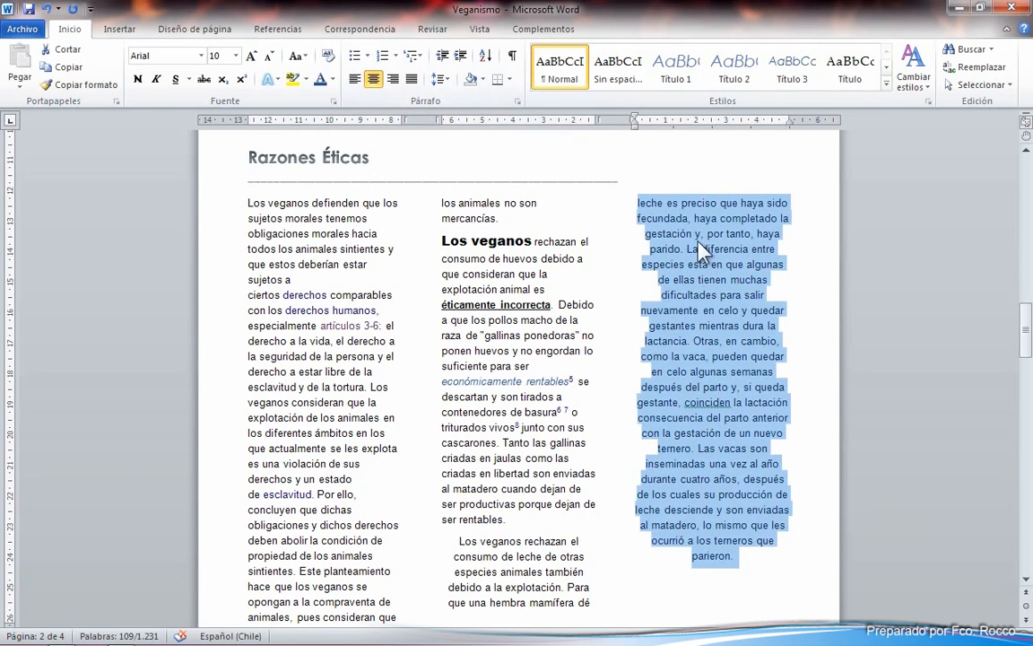
pyautogui.click(394, 81)
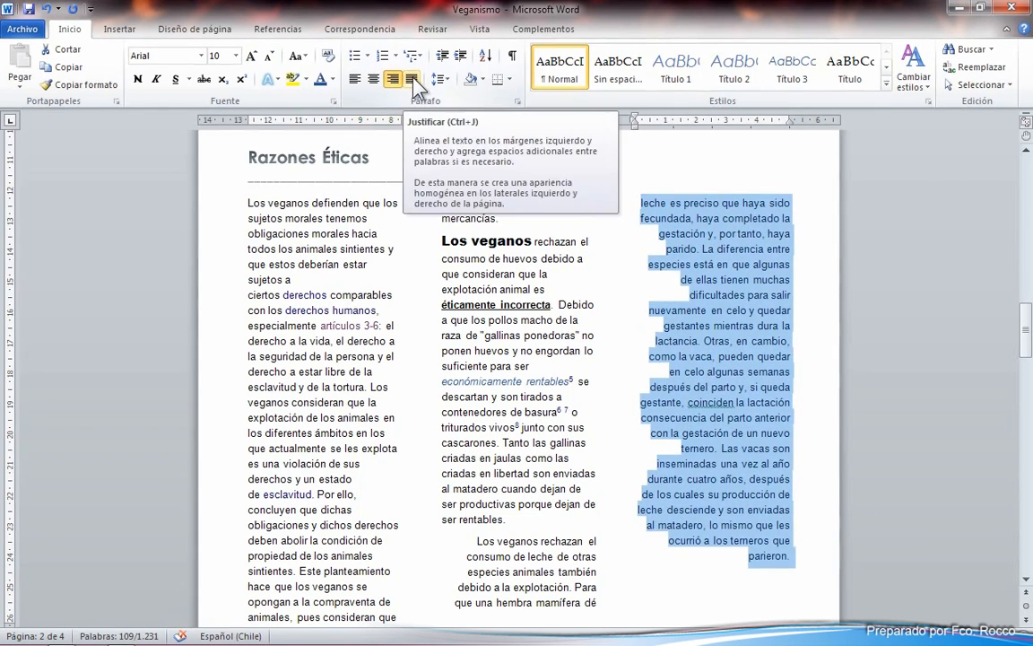
pyautogui.click(412, 79)
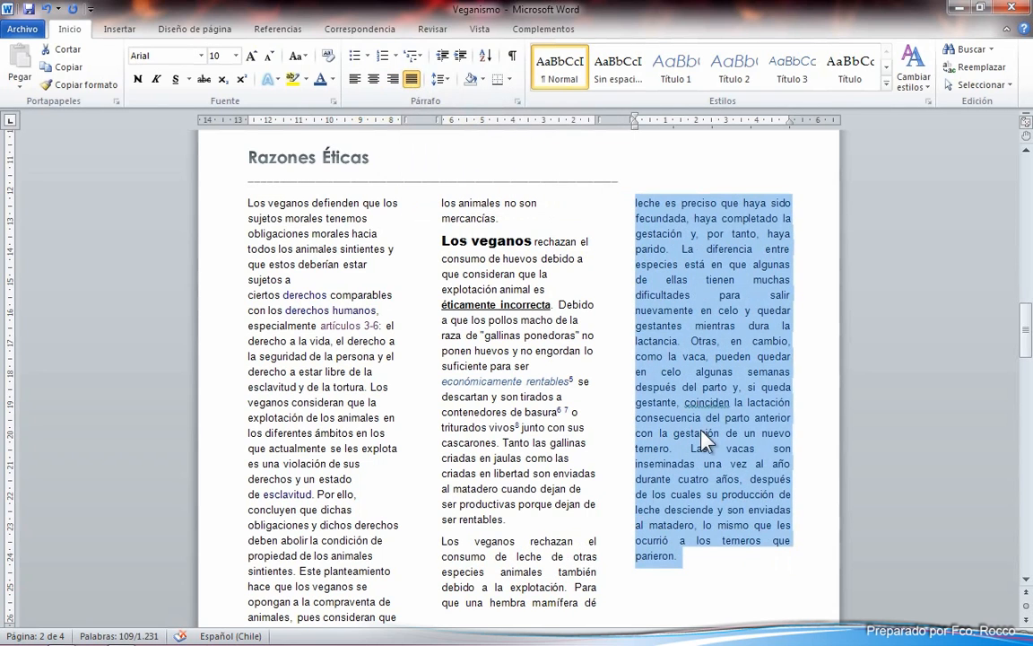
pyautogui.click(356, 86)
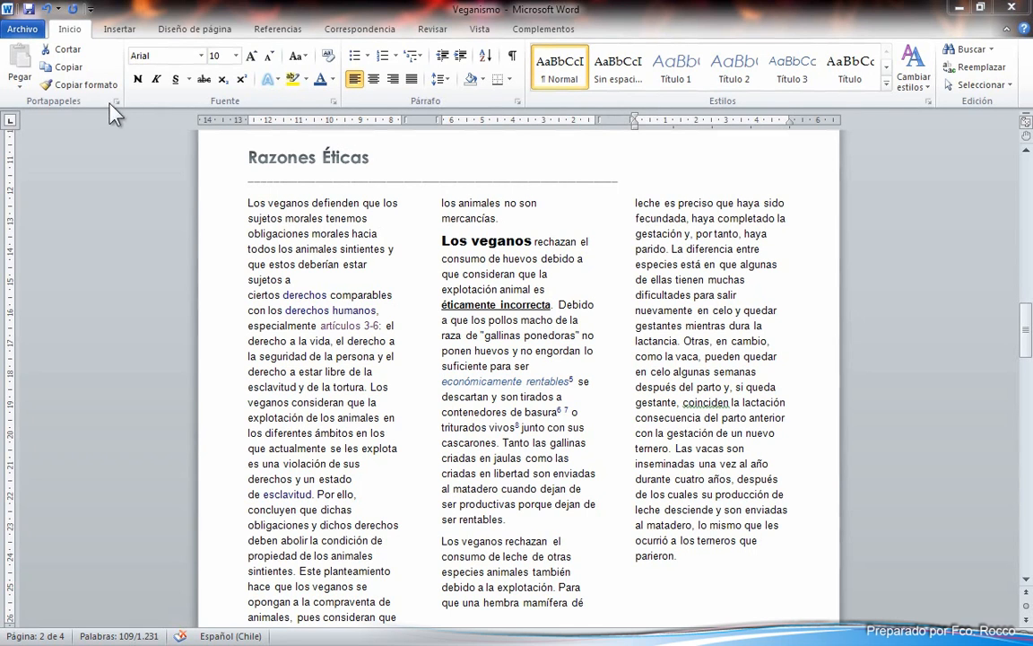
# - Examine the basic and advanced font settings for the third column's text and cancel without changes
pyautogui.click(334, 103)
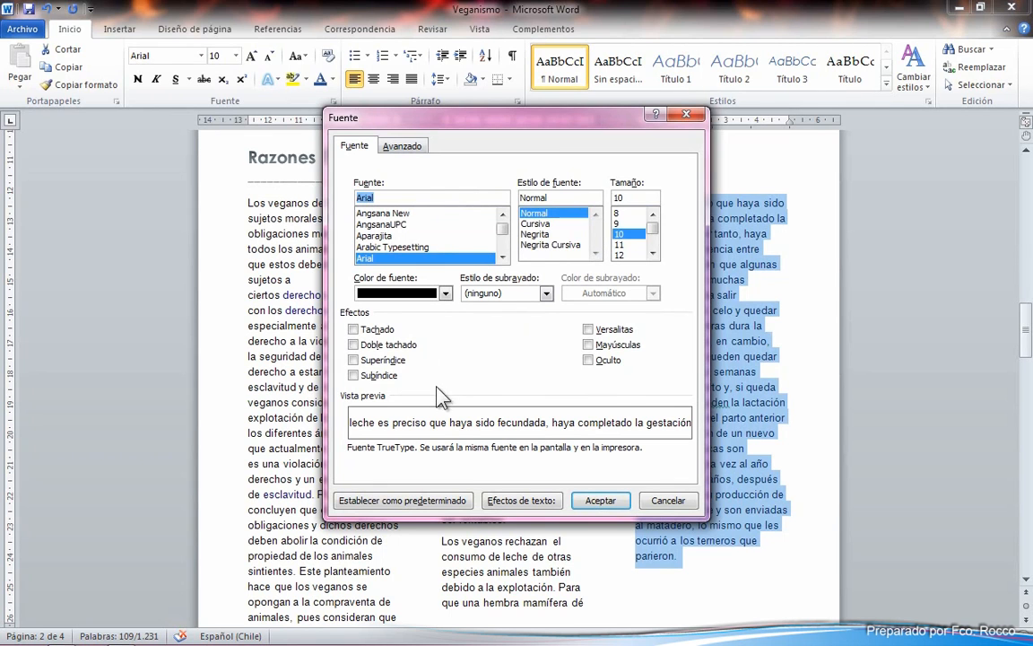
pyautogui.click(399, 147)
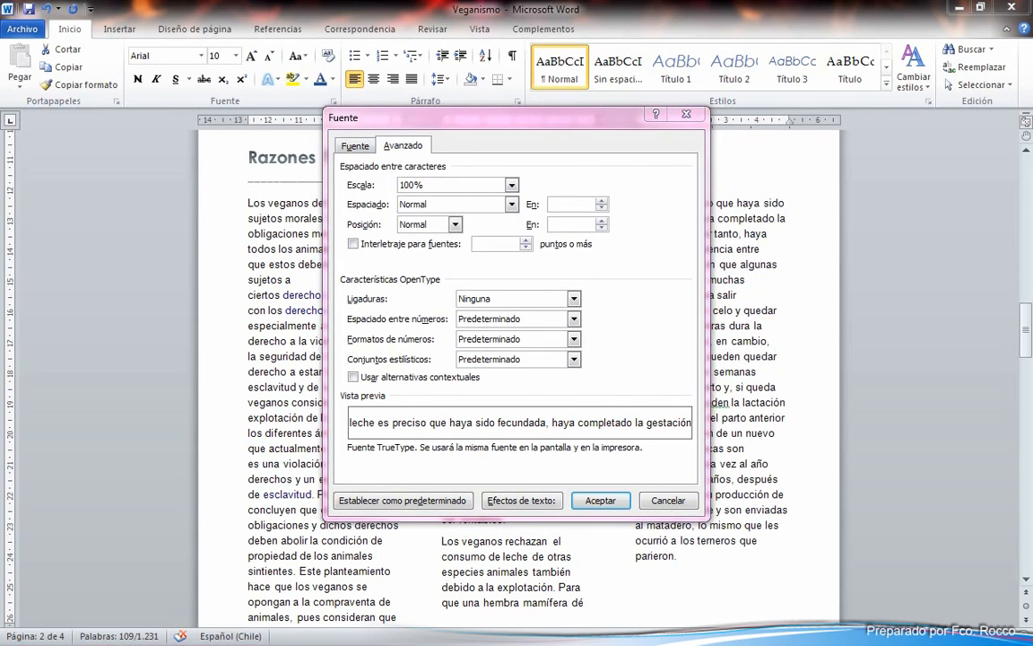
pyautogui.click(353, 145)
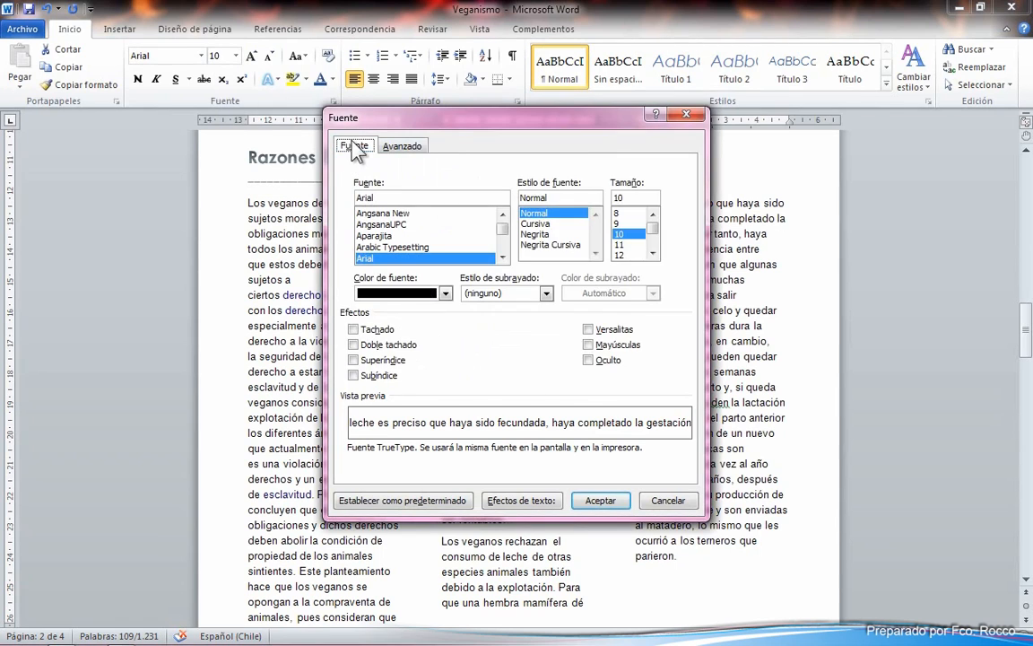
pyautogui.moveTo(421, 121); pyautogui.dragTo(137, 119)
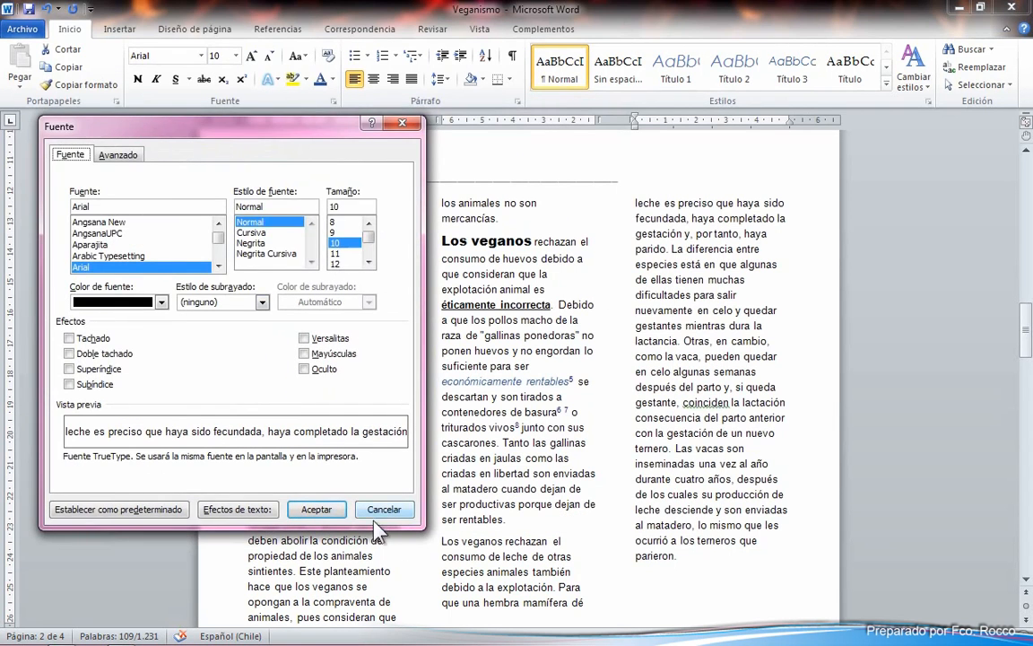
pyautogui.click(392, 503)
pyautogui.click(661, 238)
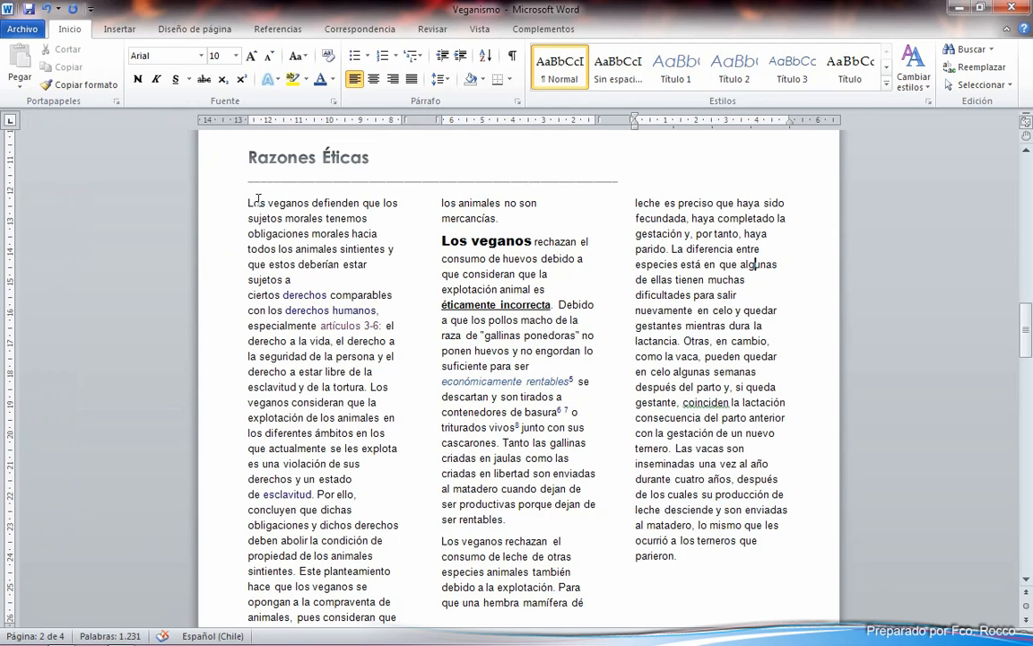
# - Open the font settings for the heading "Razones Éticas" and move the dialog clear of the heading
pyautogui.moveTo(248, 202); pyautogui.dragTo(283, 203)
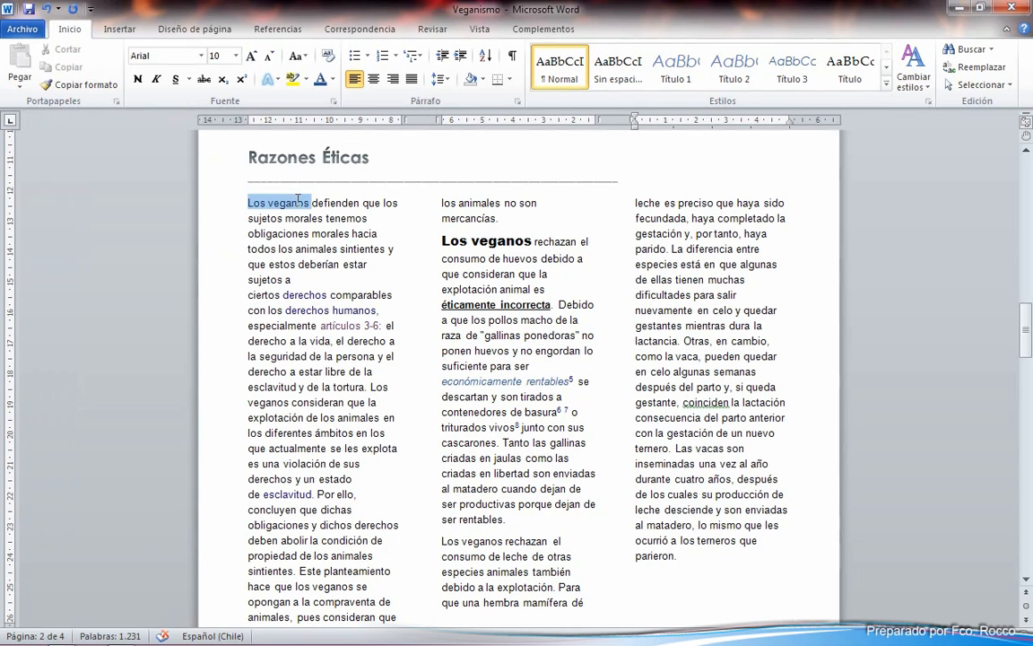
pyautogui.click(369, 157)
pyautogui.moveTo(369, 157); pyautogui.dragTo(258, 154)
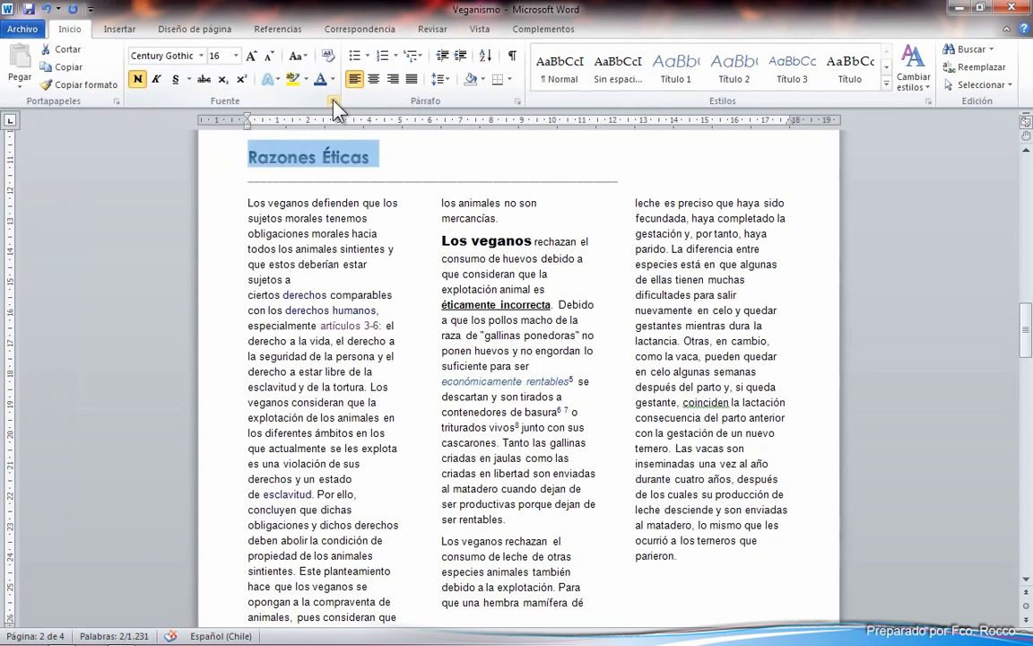
pyautogui.click(335, 105)
pyautogui.moveTo(320, 129); pyautogui.dragTo(431, 88)
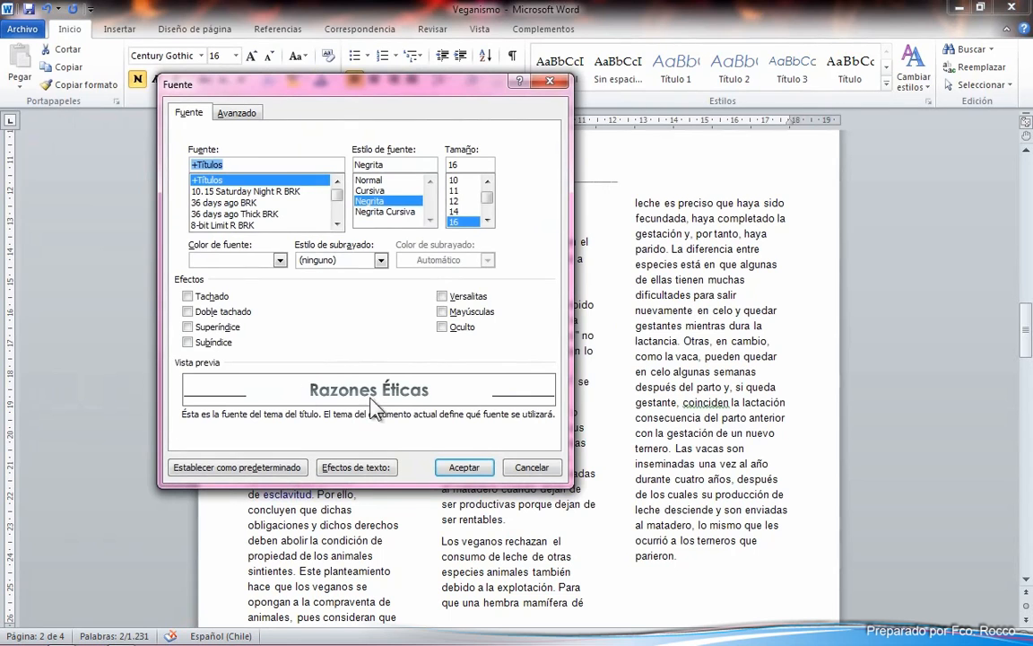
pyautogui.moveTo(446, 92); pyautogui.dragTo(730, 157)
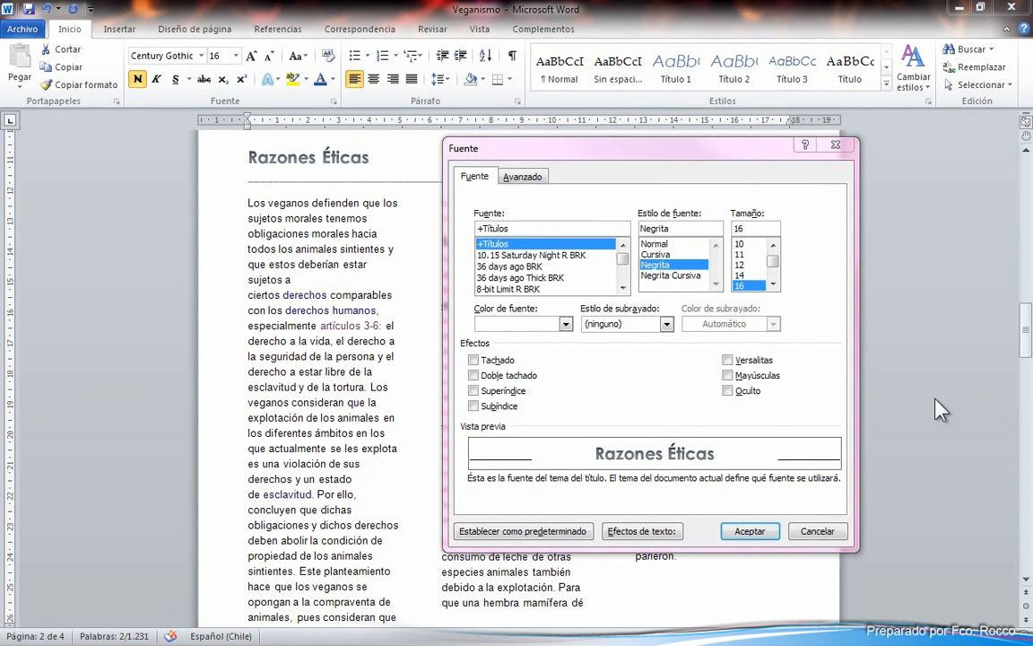
# - Preview several fonts for the heading, including Adobe Arabic and Adobe Caslon Pro, and choose 8-bit Limit R BRK
pyautogui.click(502, 255)
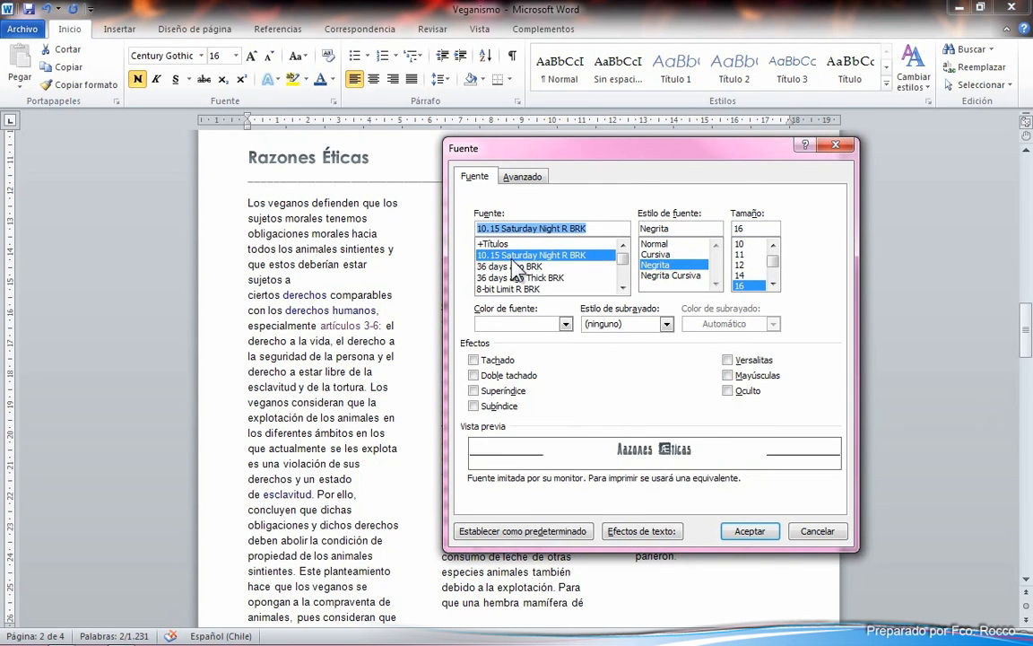
pyautogui.click(492, 266)
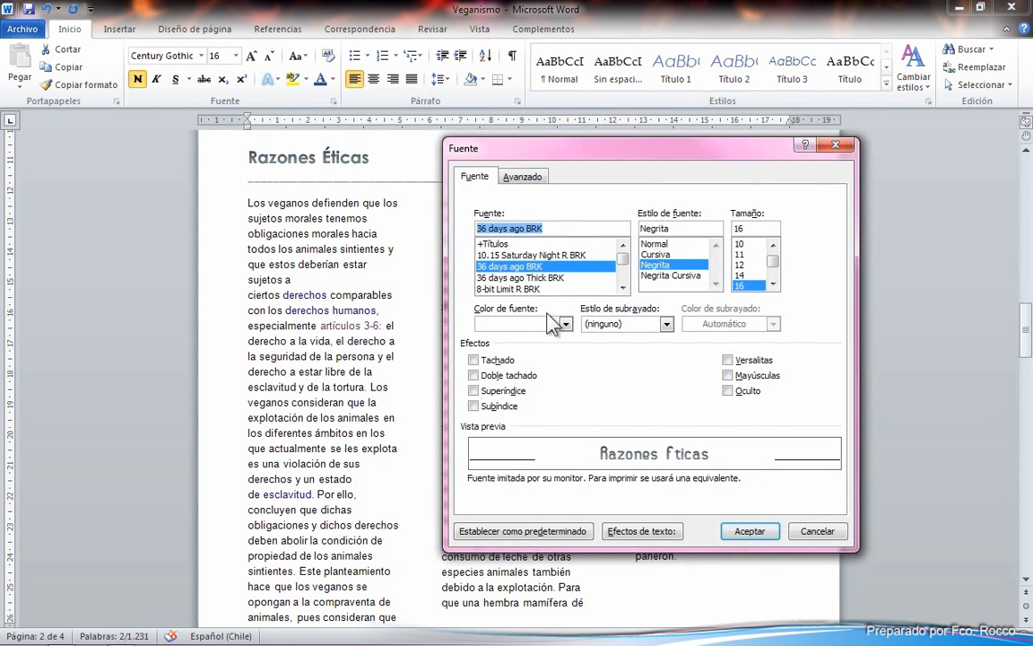
pyautogui.click(519, 289)
pyautogui.click(621, 287)
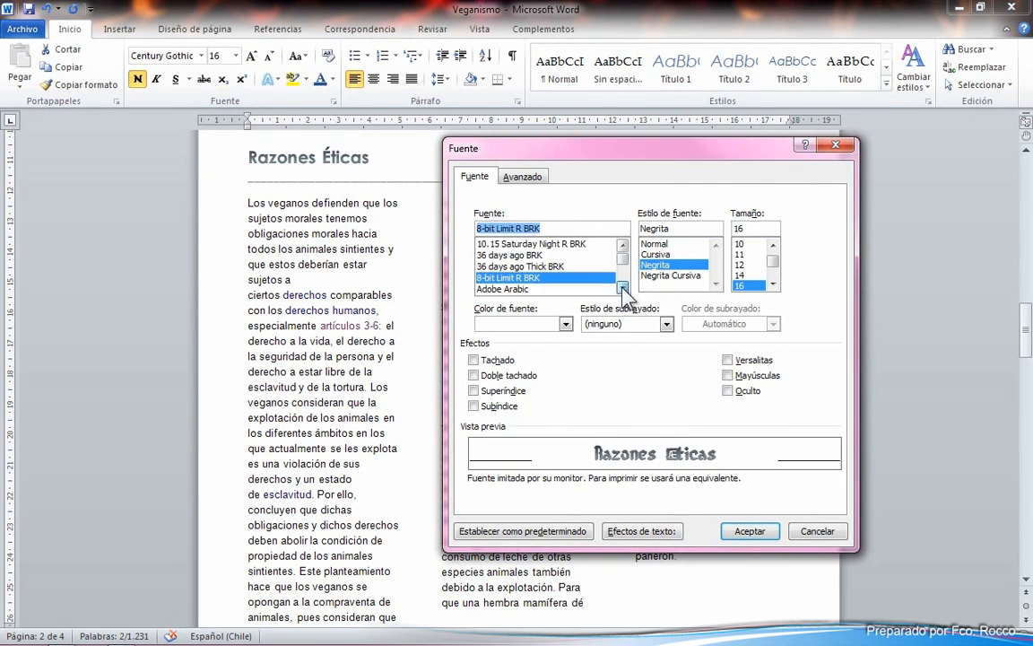
pyautogui.click(622, 287)
pyautogui.click(521, 277)
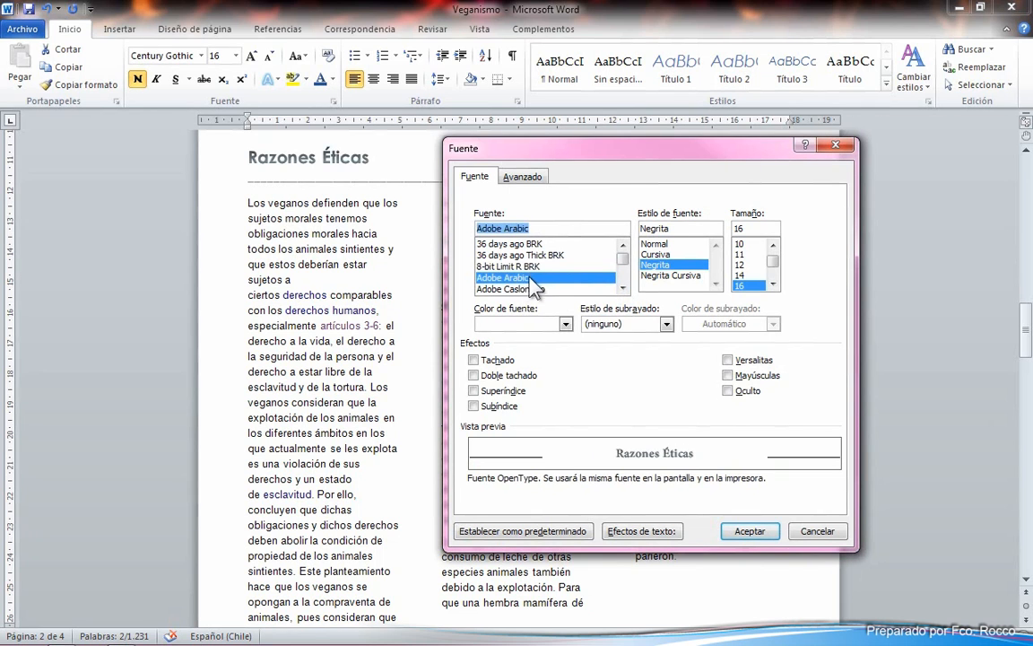
pyautogui.click(518, 289)
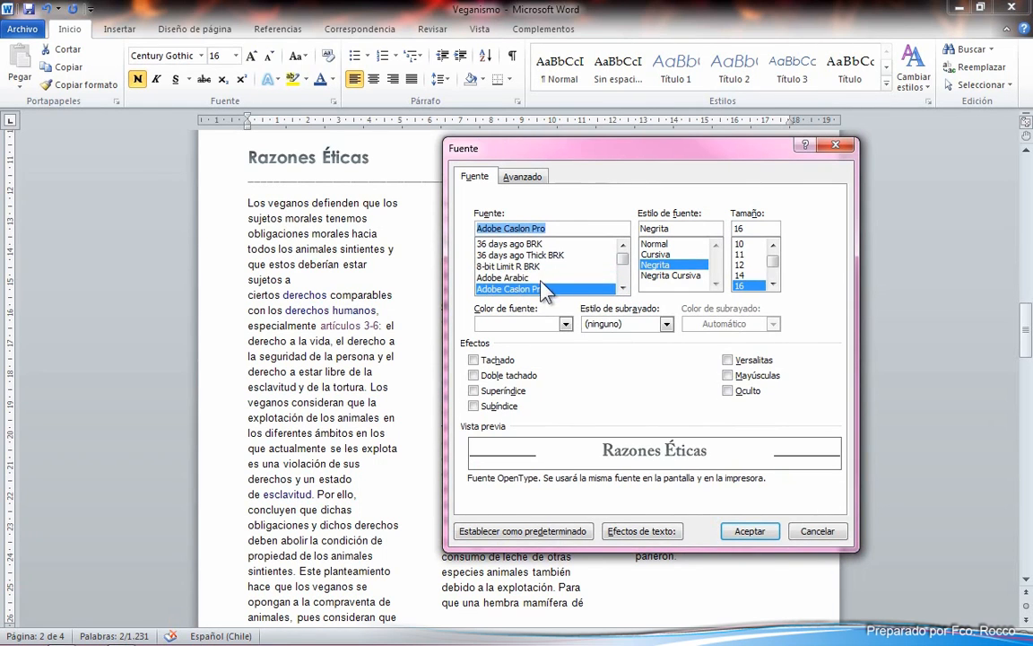
pyautogui.click(535, 277)
pyautogui.click(529, 267)
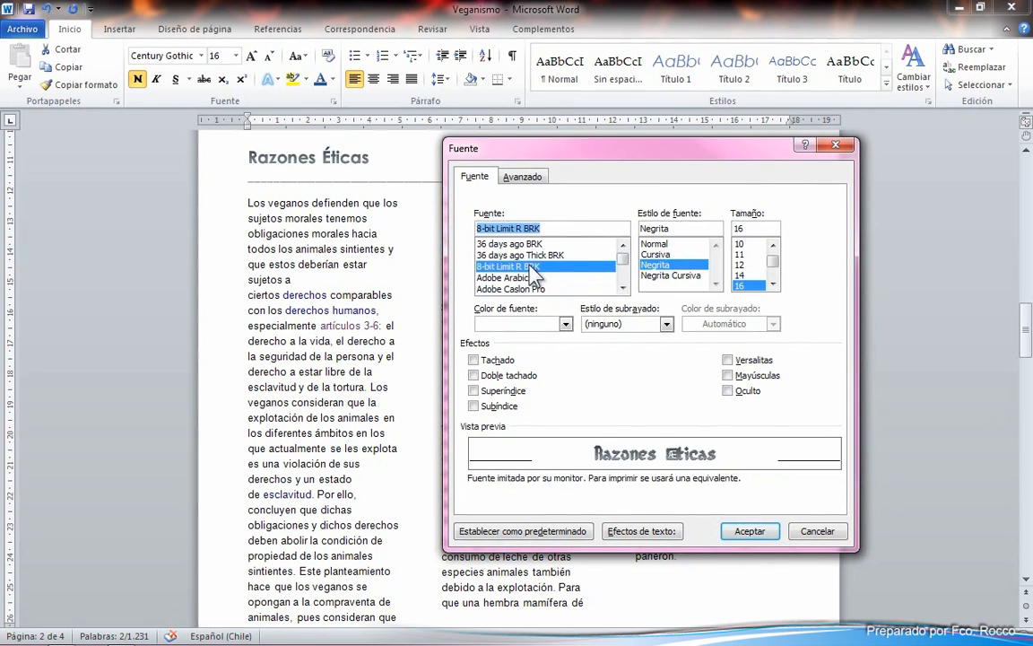
# - Preview the italic, bold and bold italic styles for the heading and choose the Normal style
pyautogui.click(655, 243)
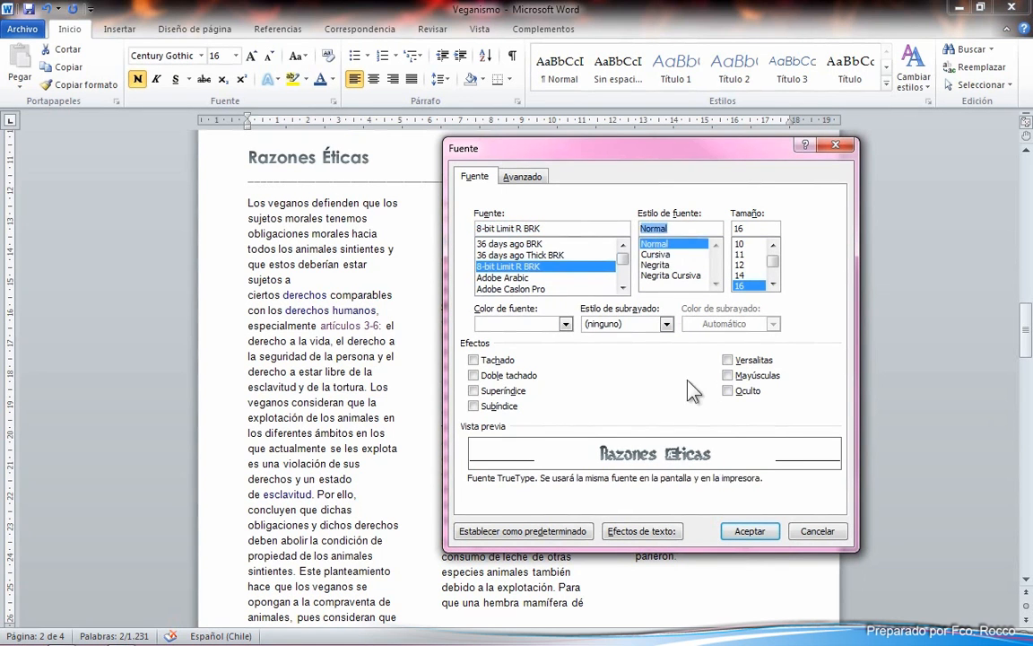
pyautogui.click(656, 254)
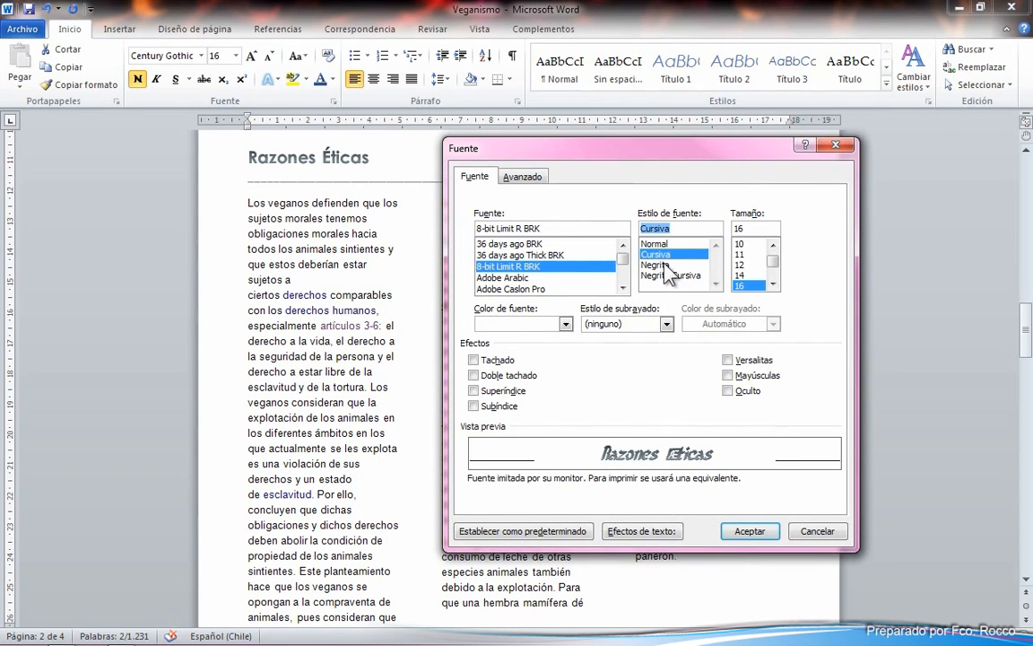
pyautogui.click(664, 264)
pyautogui.click(675, 276)
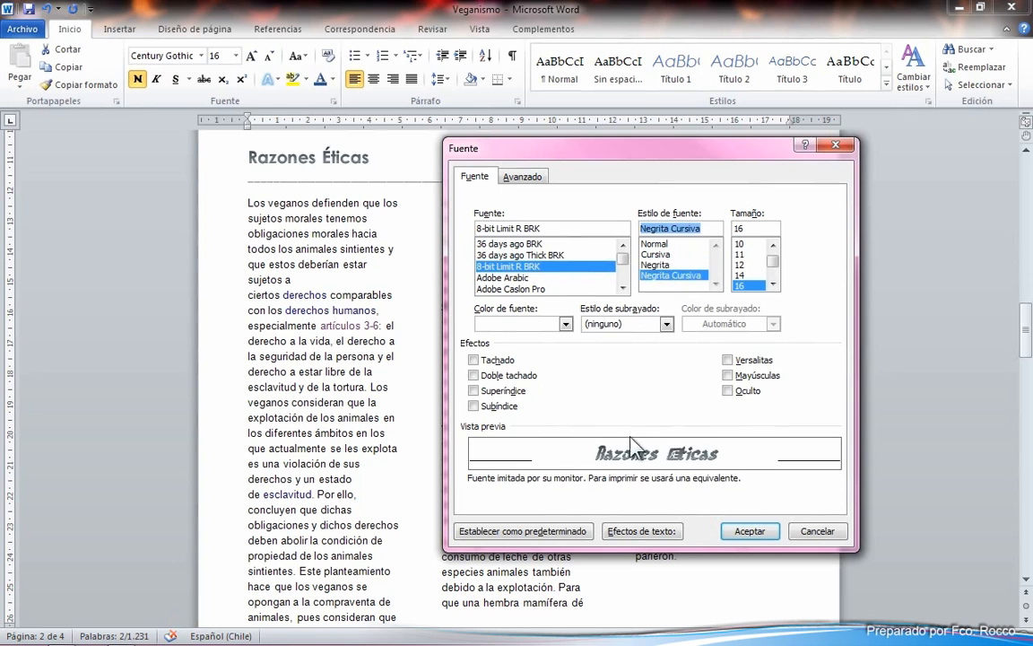
pyautogui.click(665, 245)
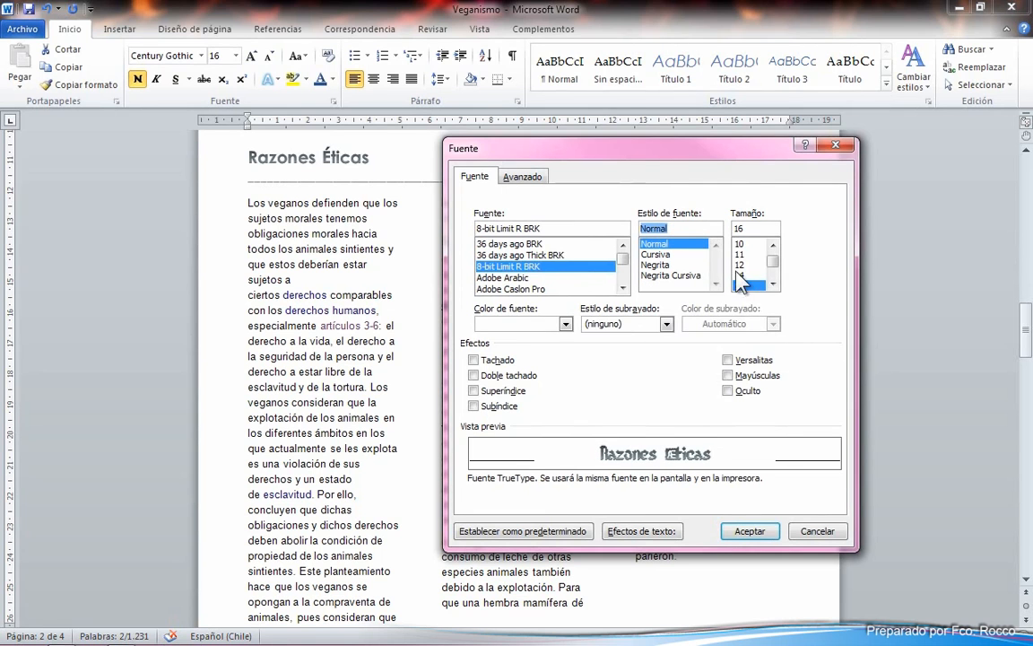
# - Preview various smaller and larger font sizes for the heading and set its size to 20
pyautogui.click(736, 274)
pyautogui.click(742, 263)
pyautogui.click(744, 254)
pyautogui.click(744, 244)
pyautogui.click(743, 285)
pyautogui.moveTo(773, 261); pyautogui.dragTo(775, 295)
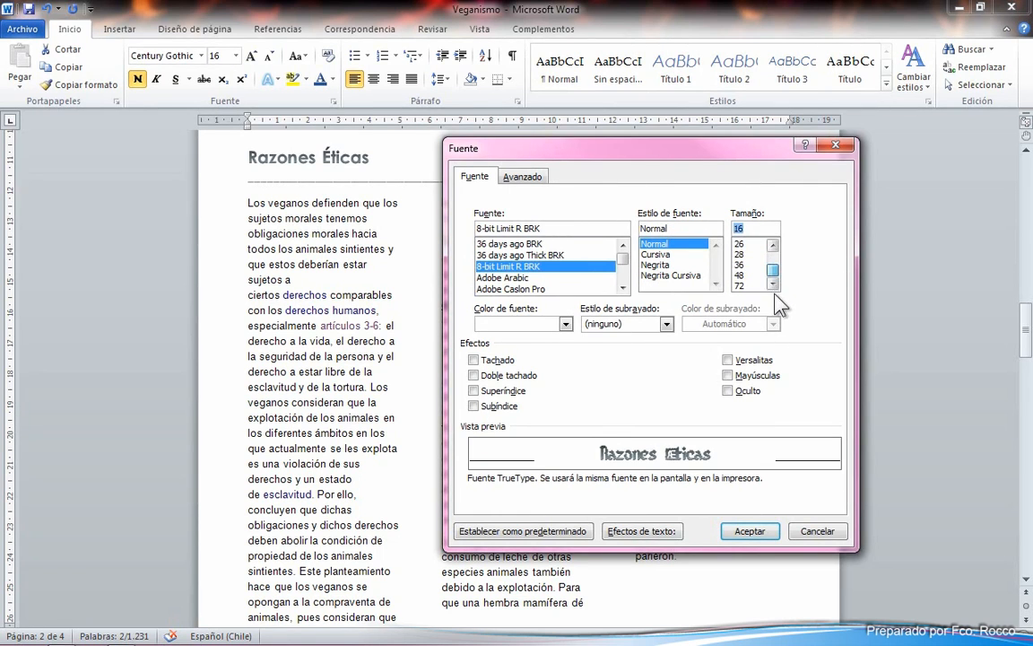
pyautogui.click(741, 286)
pyautogui.click(741, 274)
pyautogui.click(743, 264)
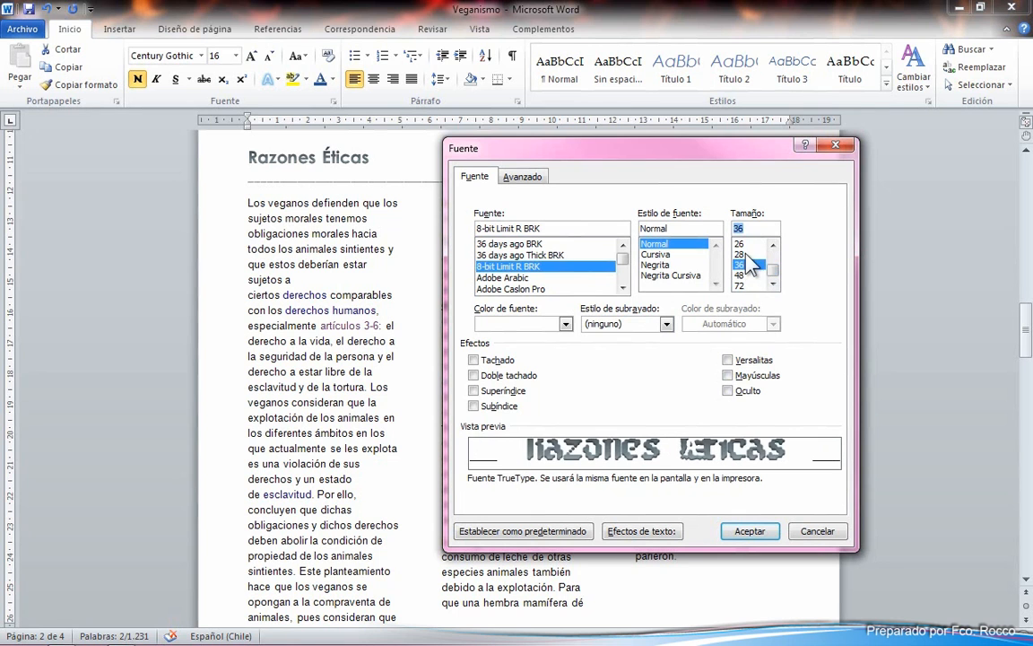
pyautogui.click(744, 245)
pyautogui.scroll(2, 776, 253)
pyautogui.click(739, 255)
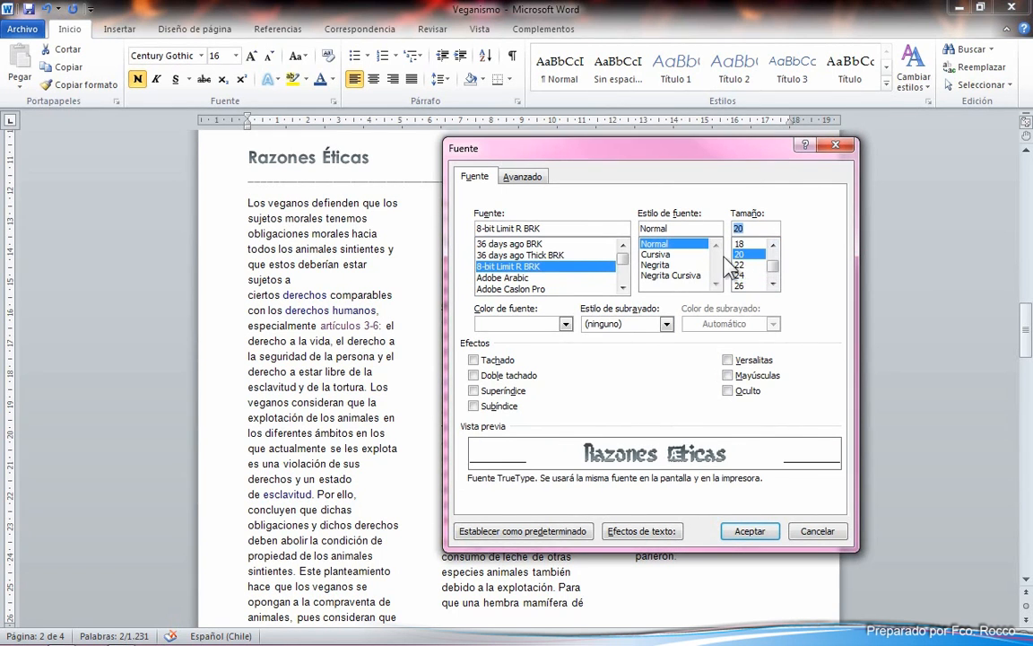
# - Try the strikethrough, double strikethrough, superscript and subscript effects on the heading, turning each one off again
pyautogui.click(474, 359)
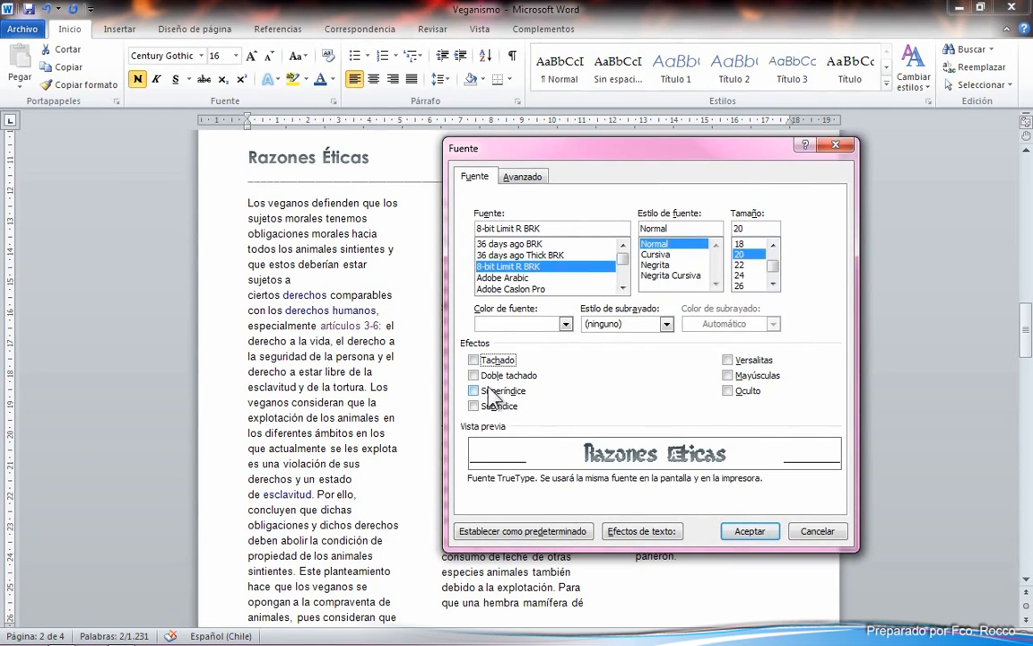
pyautogui.click(475, 376)
pyautogui.click(473, 375)
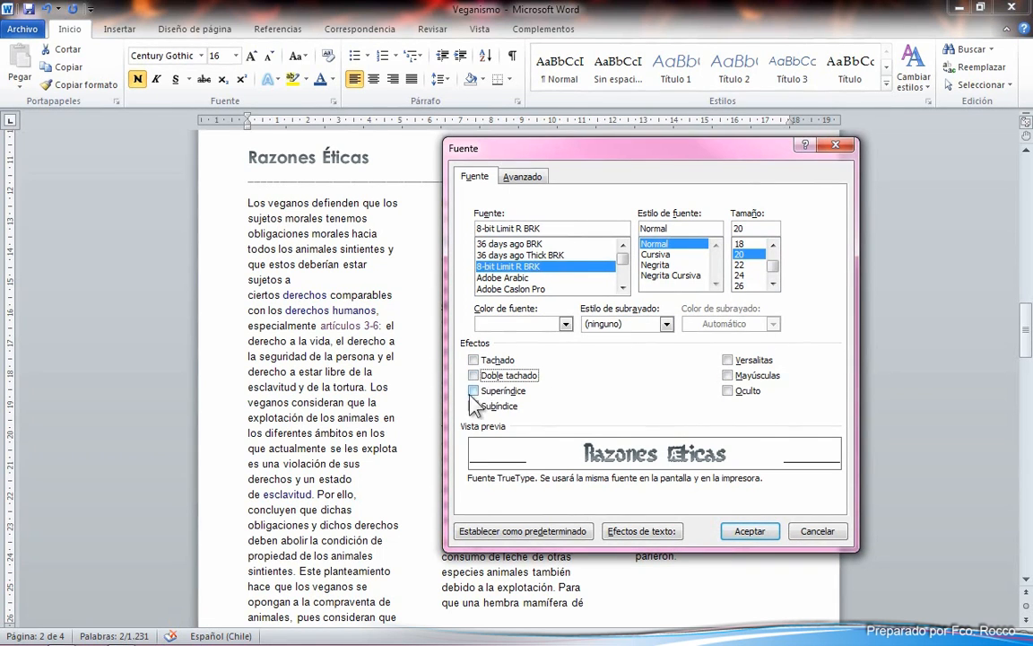
pyautogui.click(474, 390)
pyautogui.click(474, 390)
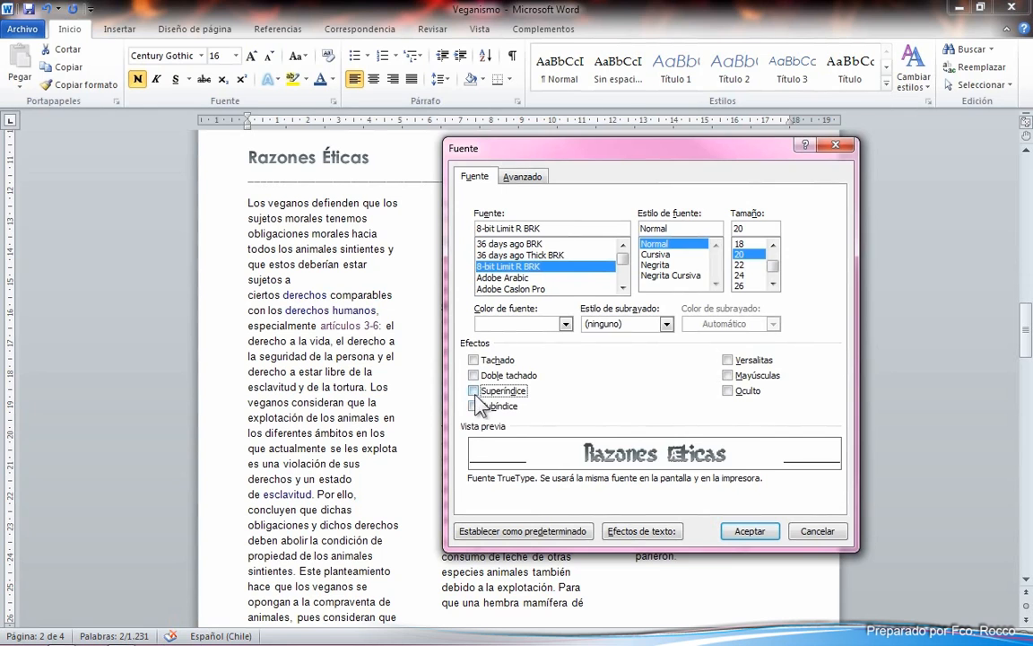
pyautogui.click(474, 405)
pyautogui.click(474, 406)
# - Preview the small caps effect (Versalitas) on the heading and replace it with all caps (Mayúsculas)
pyautogui.click(728, 360)
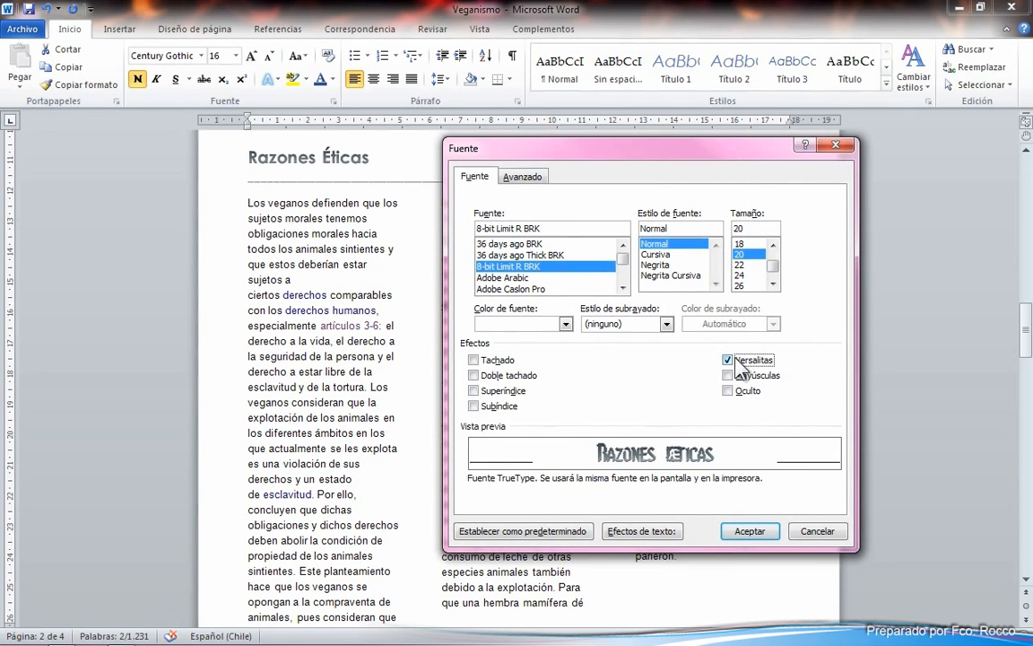
pyautogui.click(728, 360)
pyautogui.click(728, 376)
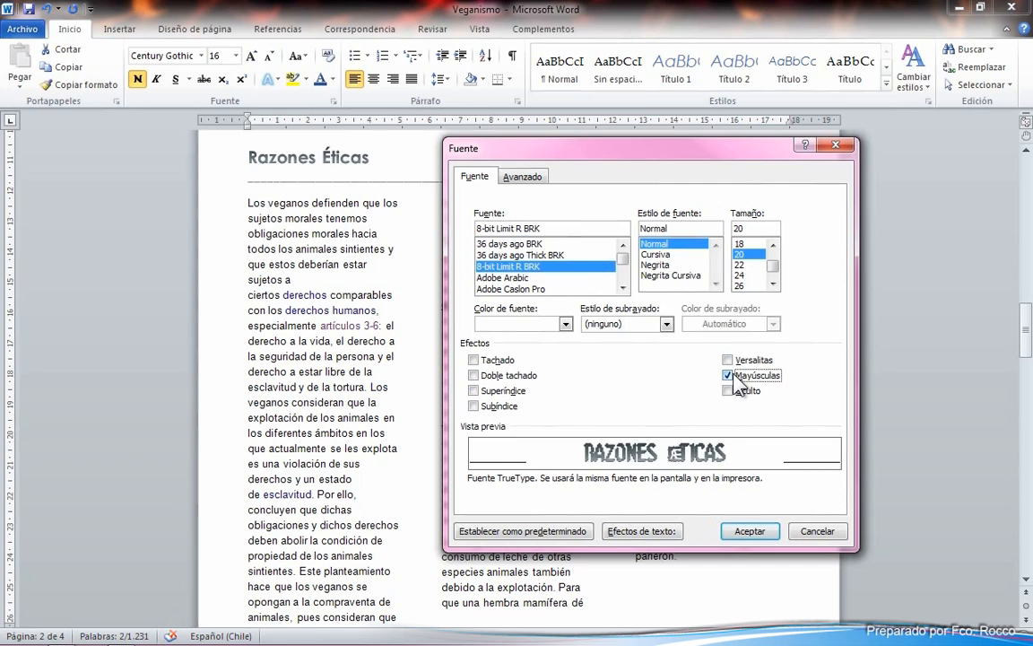
# - Turn off all caps for the heading and preview an orange theme font colour
pyautogui.click(729, 376)
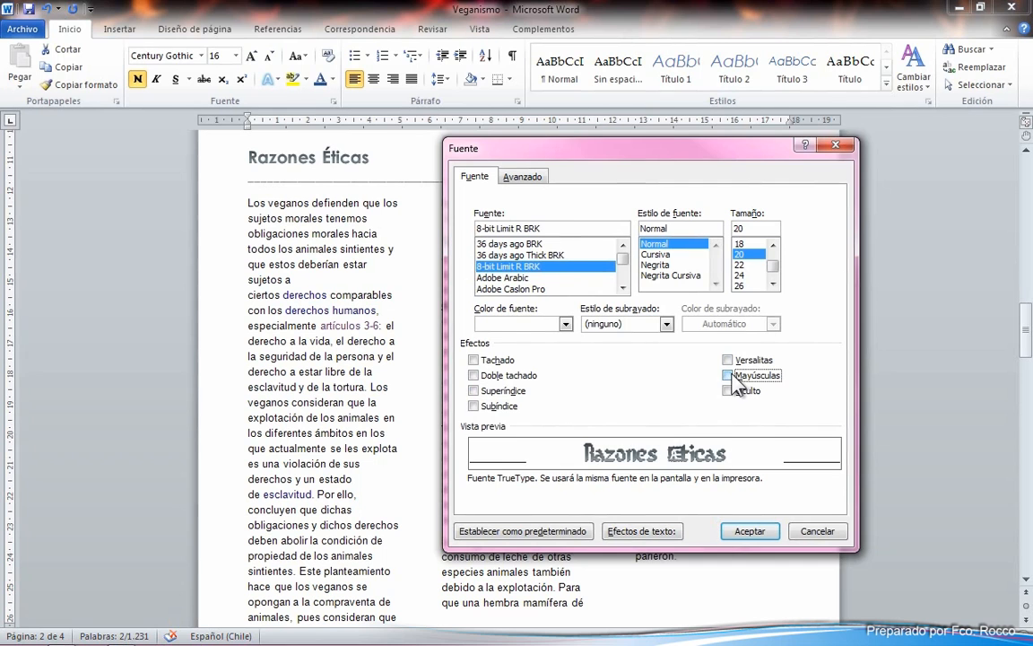
pyautogui.click(566, 325)
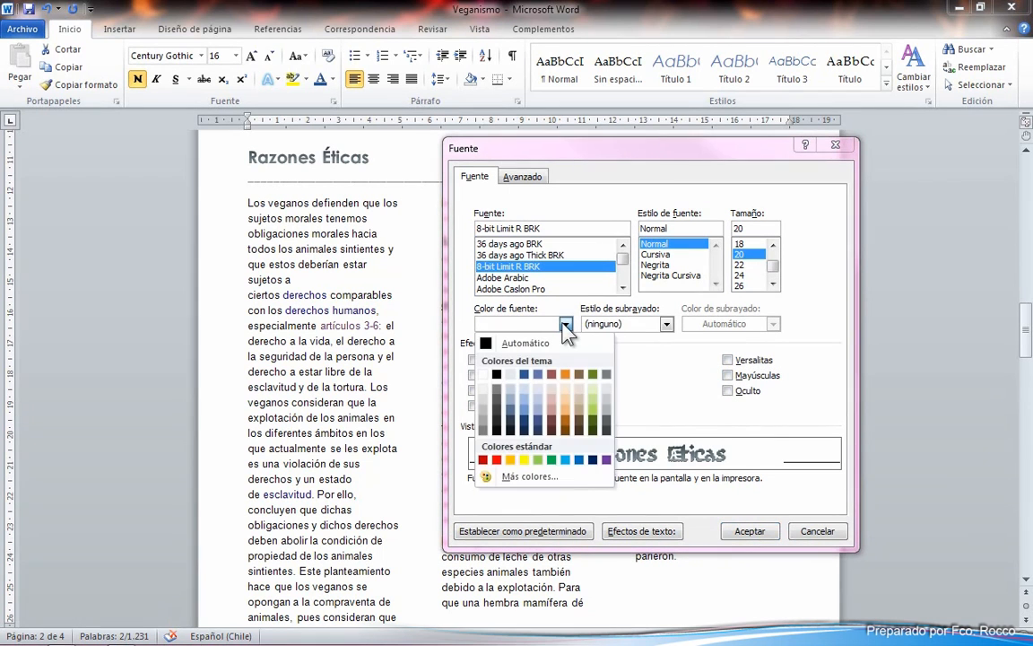
pyautogui.click(579, 379)
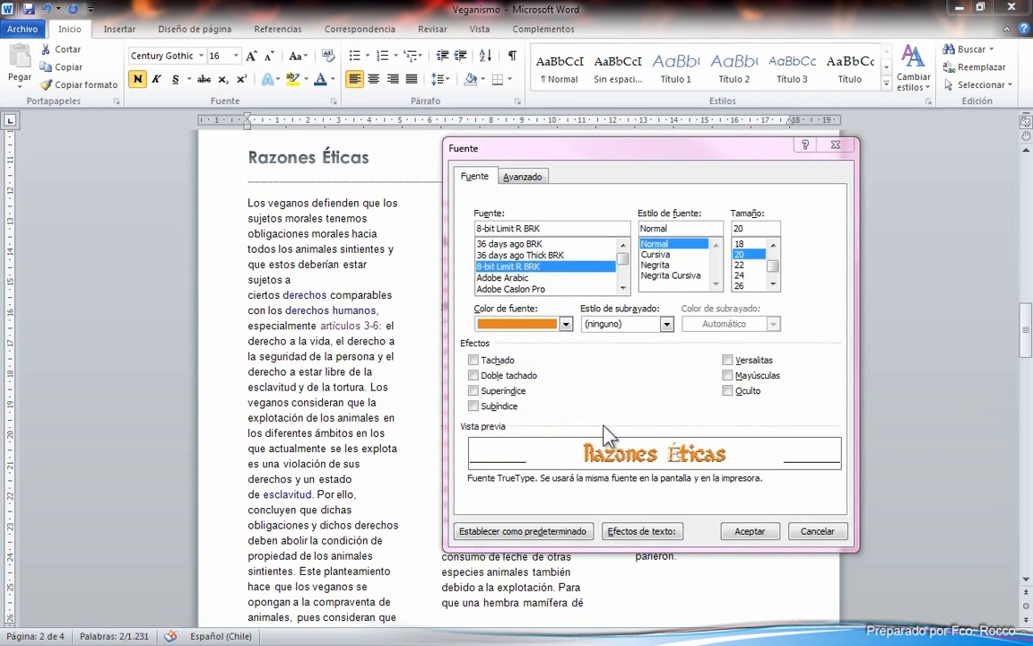
# - View the advanced character options for the heading, then discard the font dialog's changes and deselect the heading
pyautogui.click(528, 179)
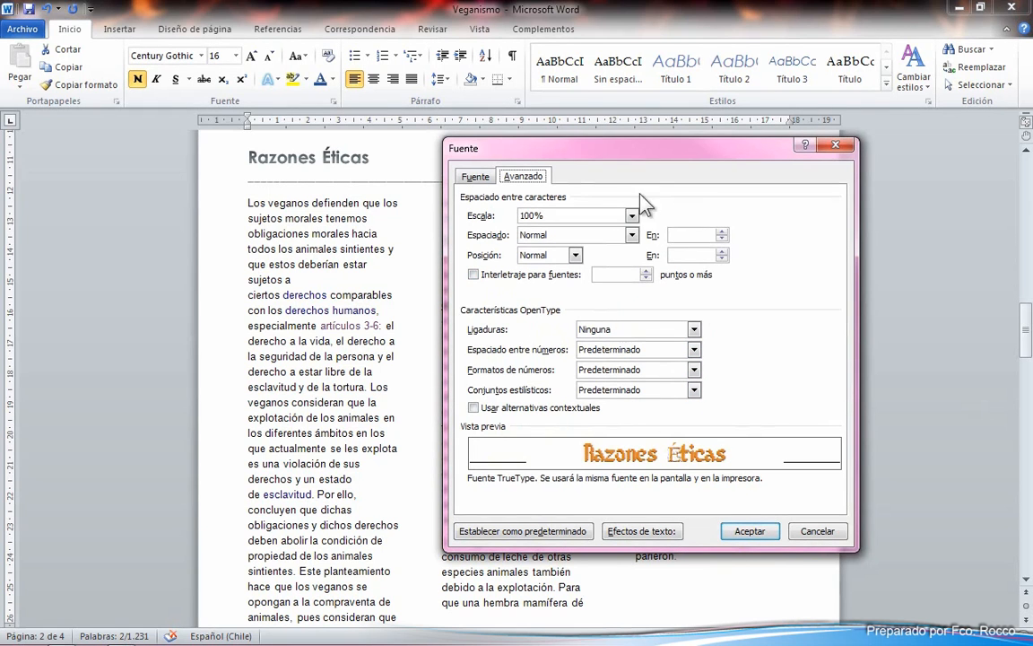
pyautogui.moveTo(674, 162); pyautogui.dragTo(580, 179)
pyautogui.click(724, 548)
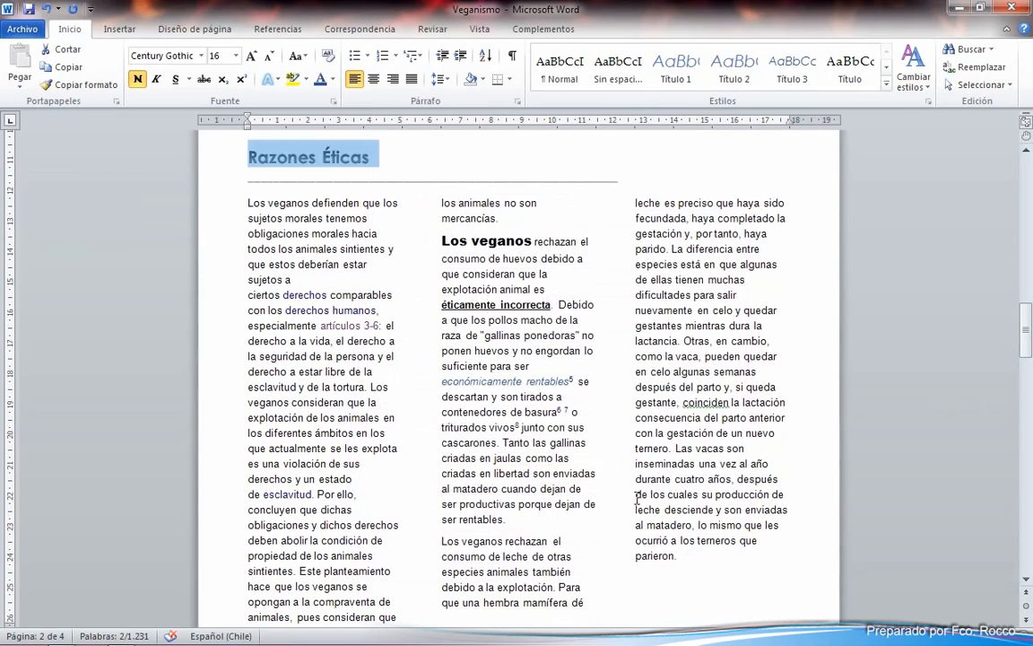
pyautogui.click(433, 216)
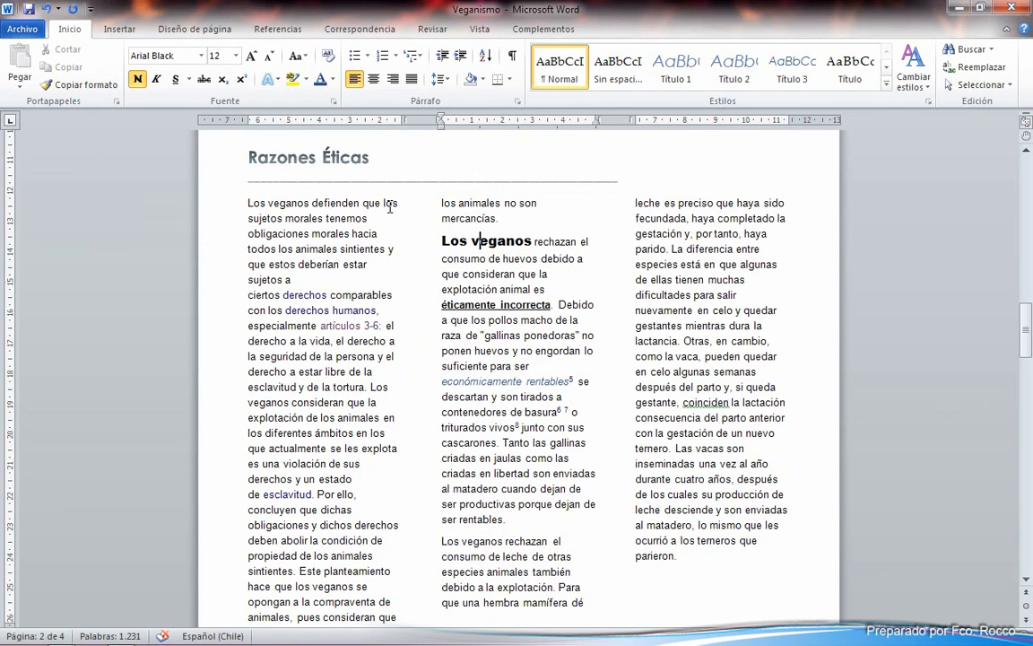
# - Reopen the heading's advanced font settings, preview Expandido and Comprimido character spacing, and return the spacing to Normal
pyautogui.tripleClick(332, 152)
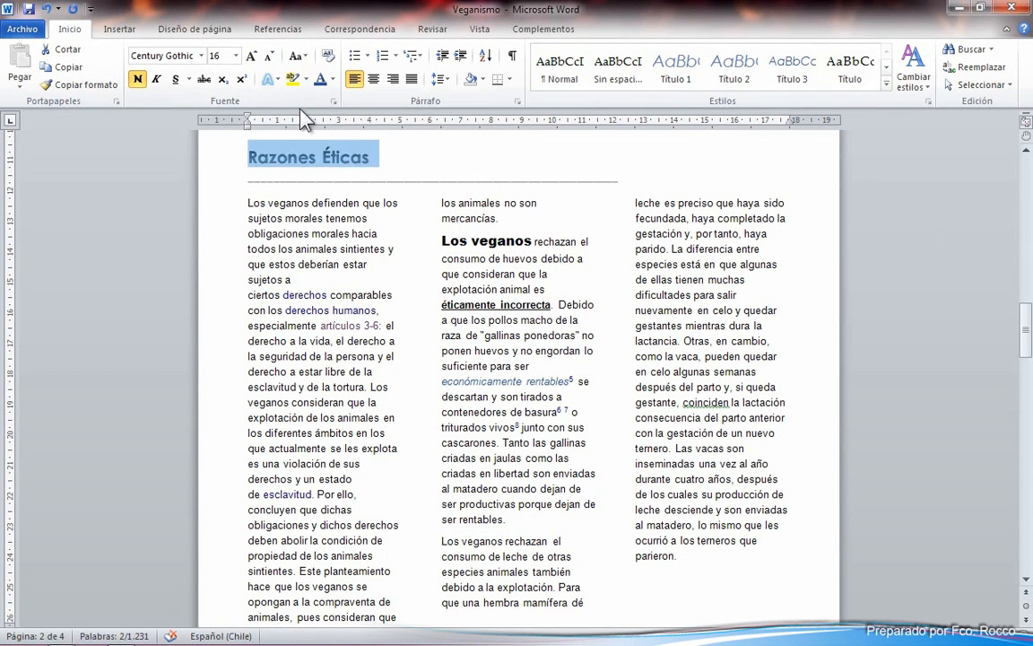
pyautogui.click(332, 101)
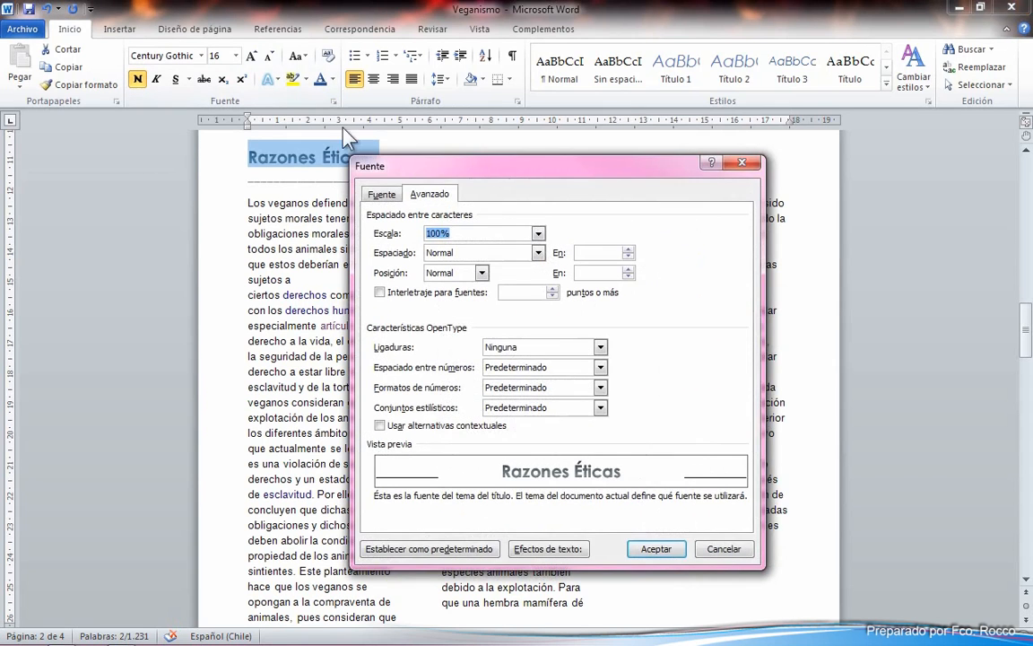
pyautogui.moveTo(478, 176); pyautogui.dragTo(570, 96)
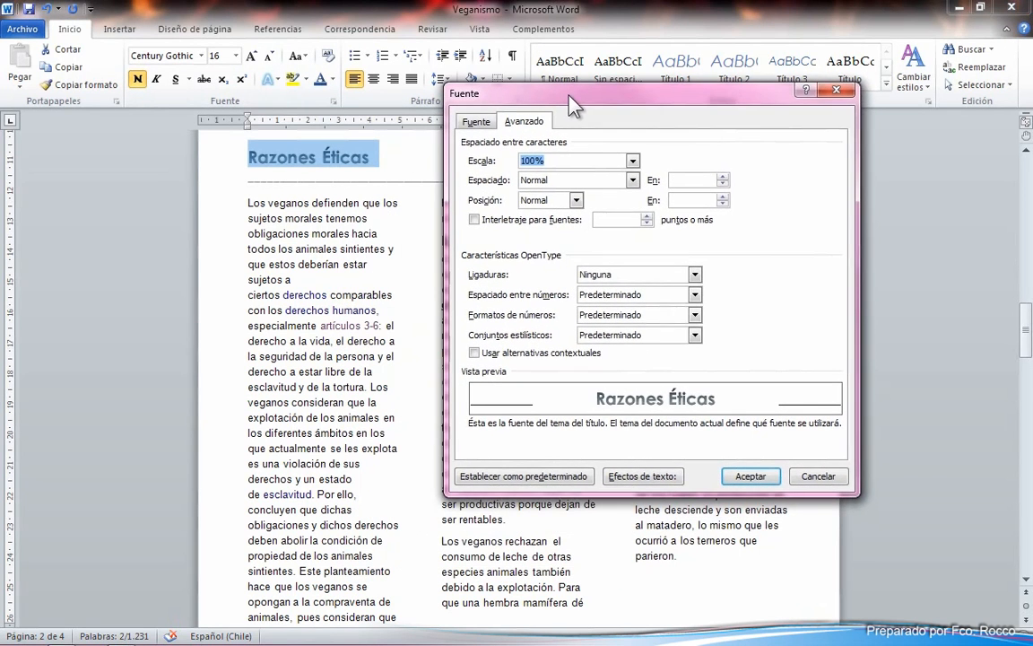
pyautogui.click(633, 180)
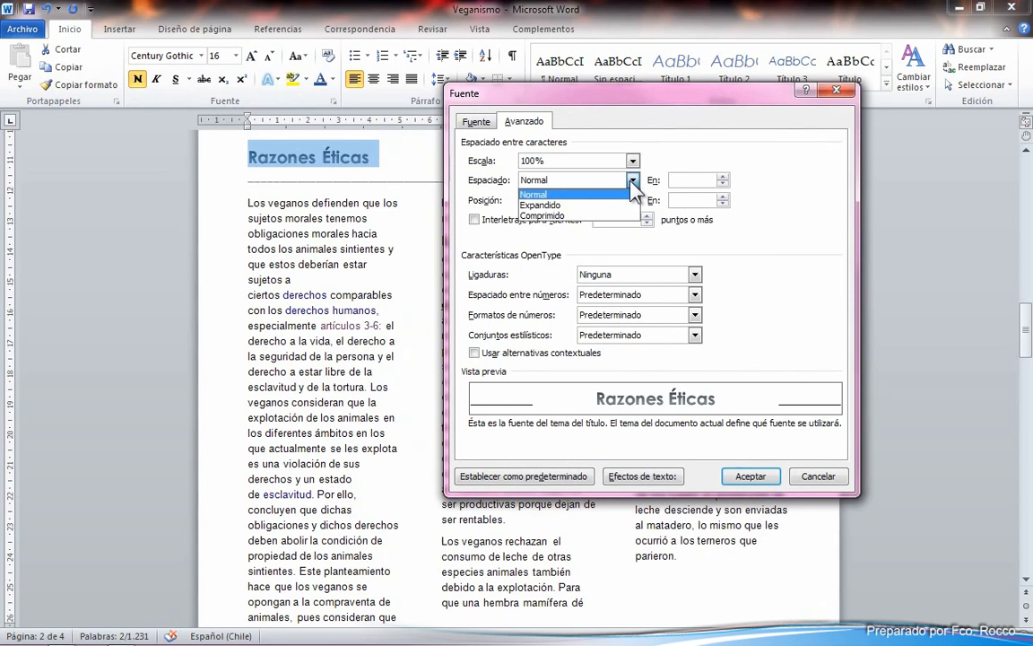
pyautogui.click(560, 202)
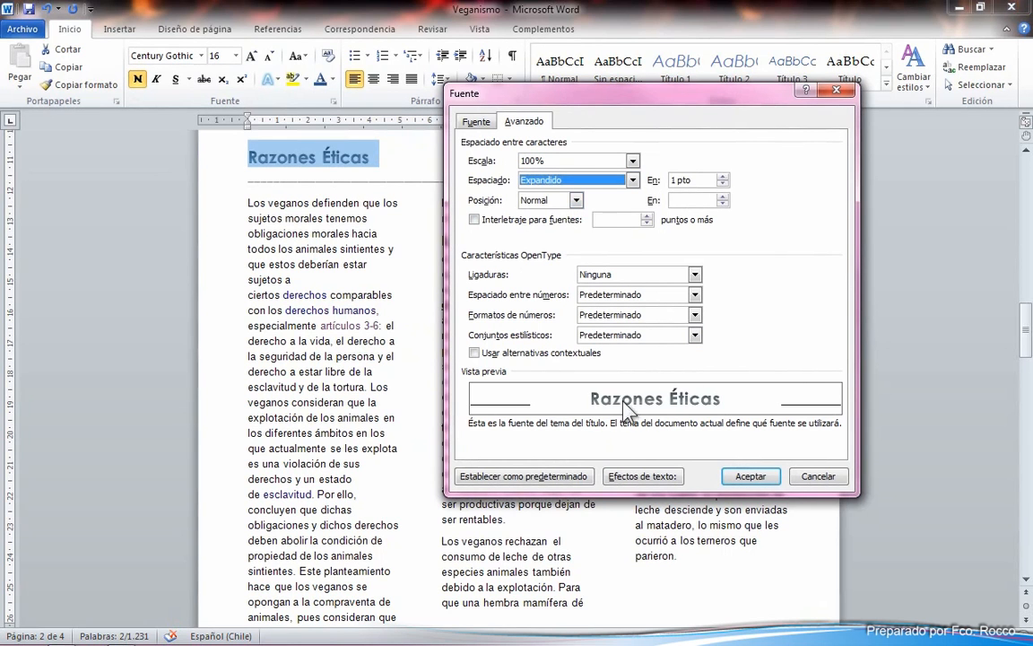
pyautogui.click(632, 181)
pyautogui.click(565, 190)
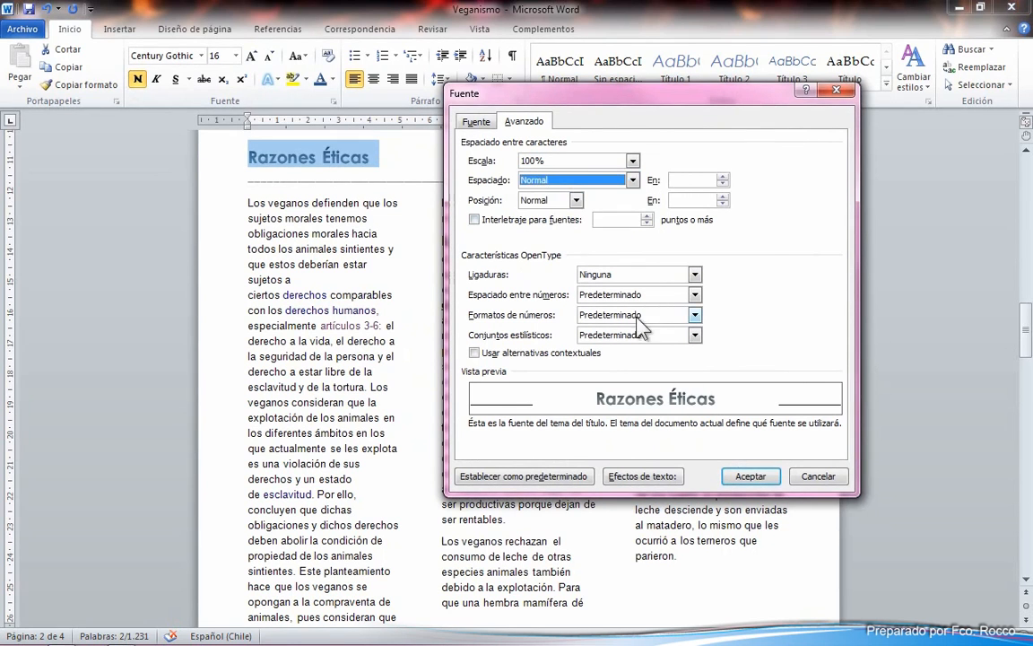
pyautogui.click(632, 181)
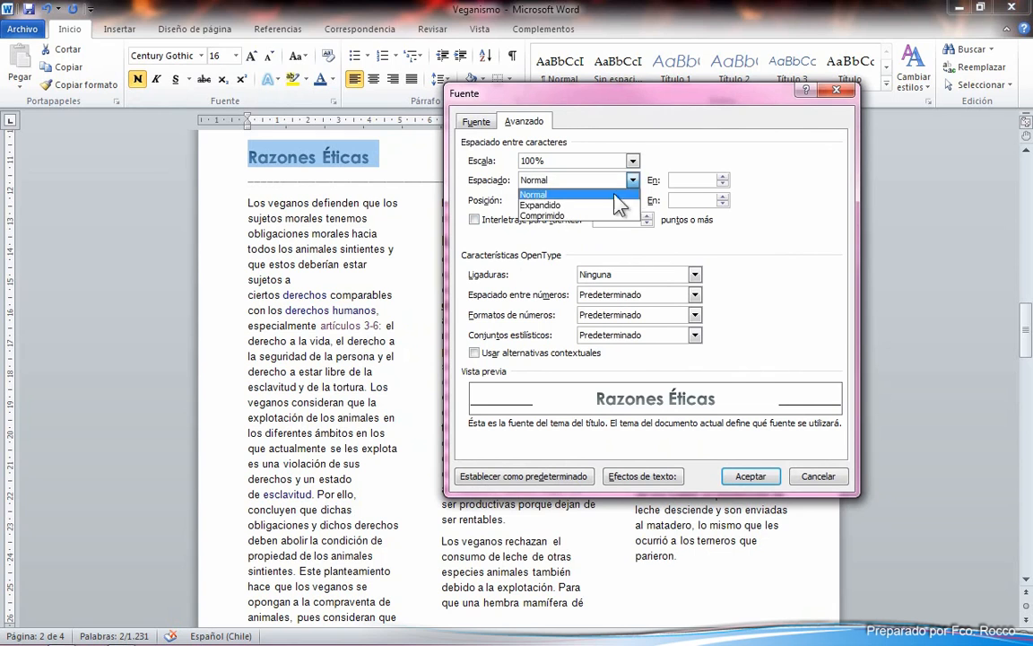
pyautogui.click(561, 203)
pyautogui.click(632, 180)
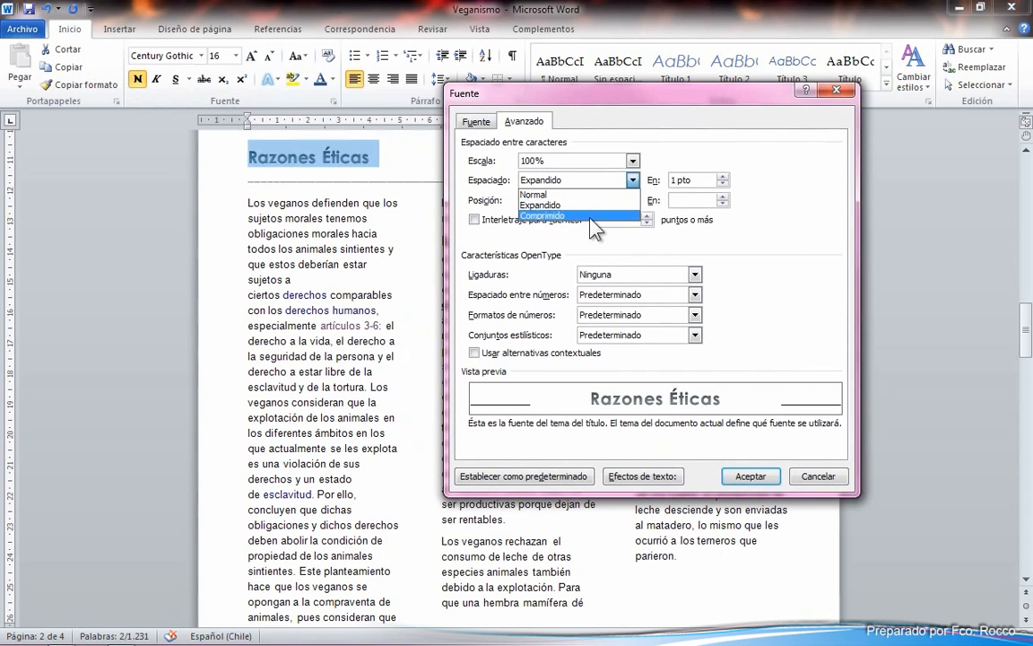
pyautogui.click(588, 215)
pyautogui.click(592, 194)
# - Preview the Elevado and Disminuido character positions, return the position to Normal and cancel the font dialog
pyautogui.click(576, 201)
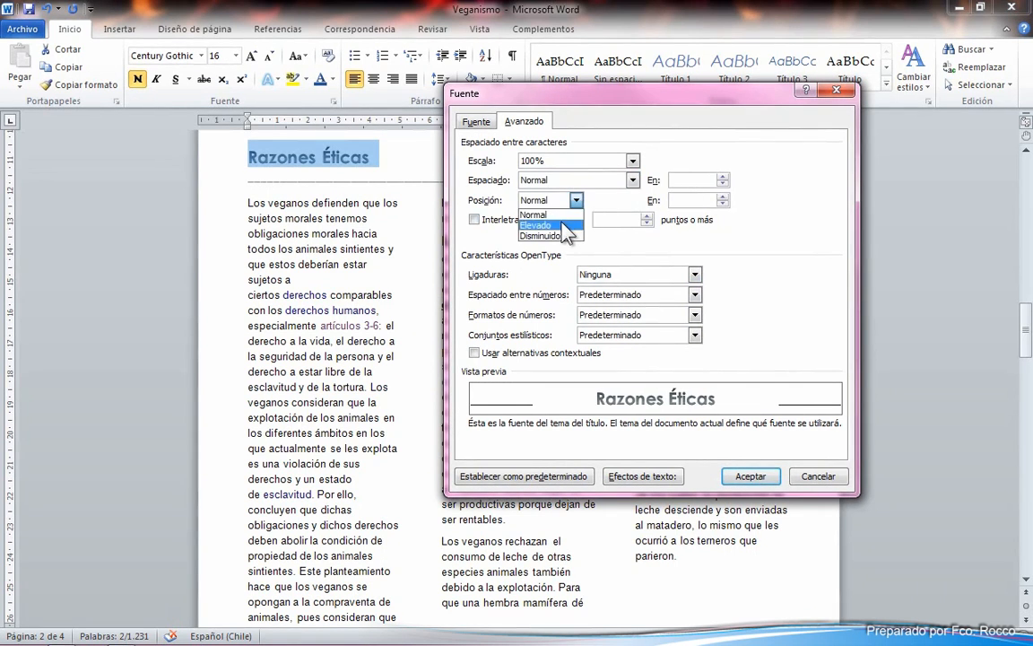
pyautogui.click(543, 225)
pyautogui.click(576, 200)
pyautogui.click(564, 237)
pyautogui.click(576, 200)
pyautogui.click(538, 215)
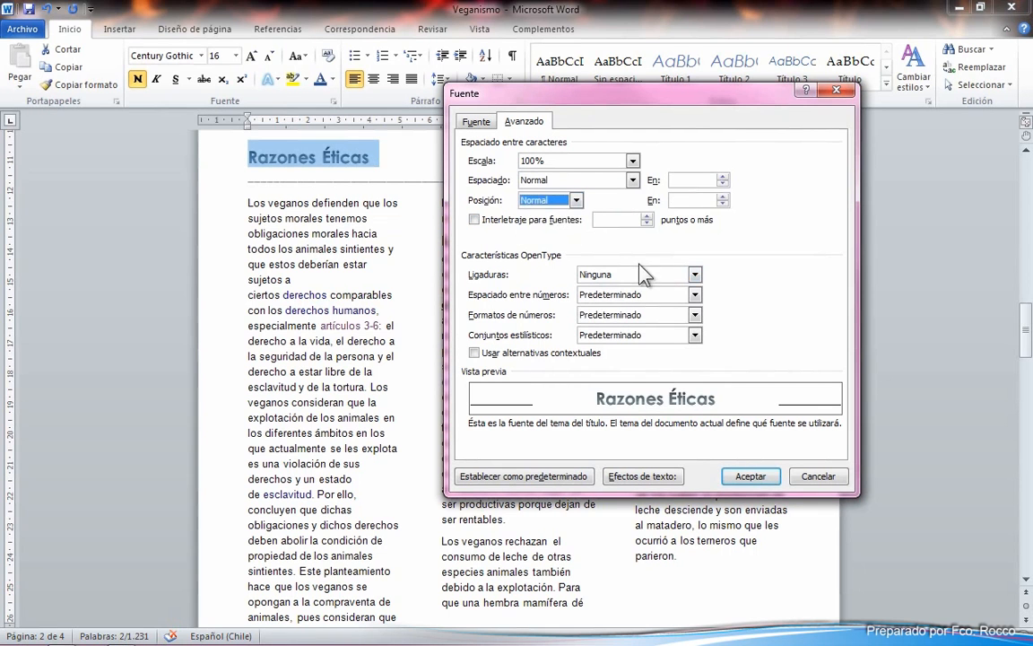
pyautogui.click(818, 476)
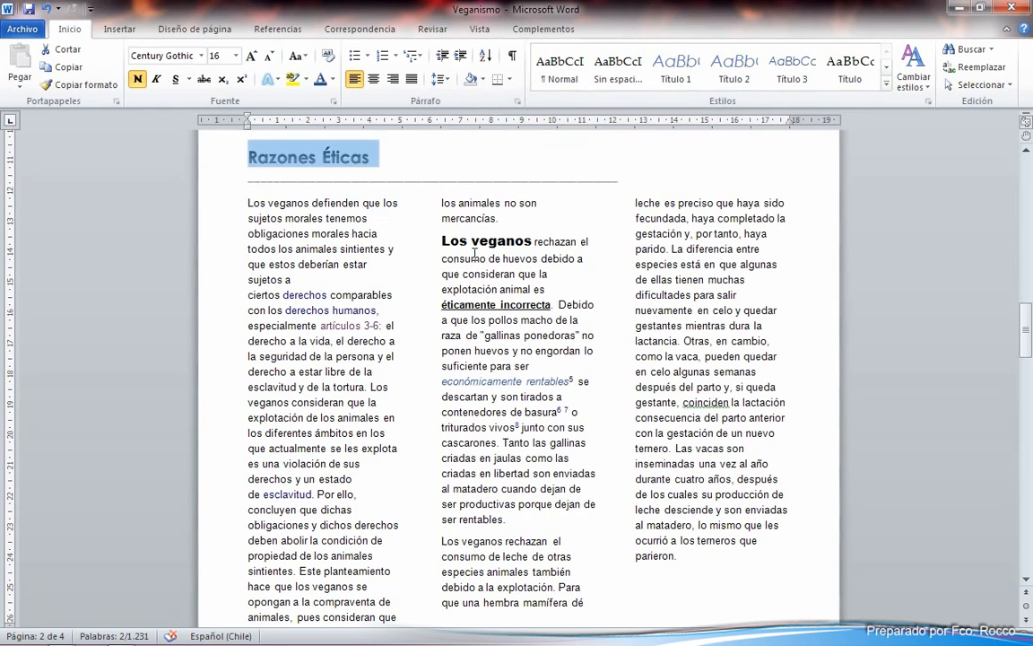
# - Remove bold from the heading "Razones Éticas"
pyautogui.click(395, 222)
pyautogui.moveTo(368, 162); pyautogui.dragTo(255, 154)
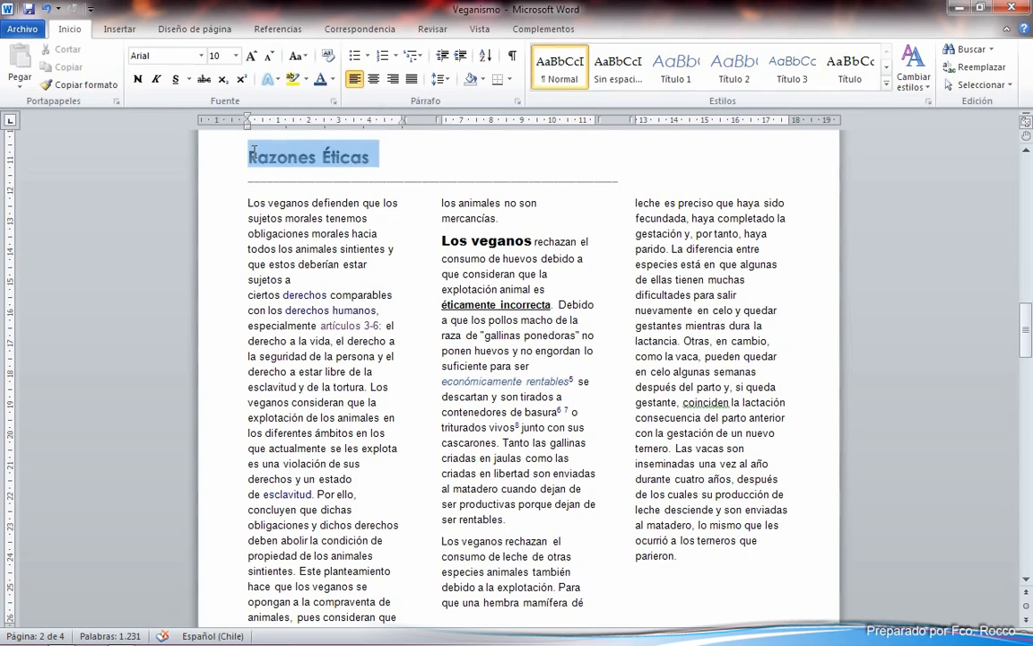
pyautogui.click(134, 81)
pyautogui.click(325, 158)
# - Try a grey font colour on the heading "Razones Éticas" and replace it with a grey-blue theme shade
pyautogui.moveTo(377, 155); pyautogui.dragTo(225, 143)
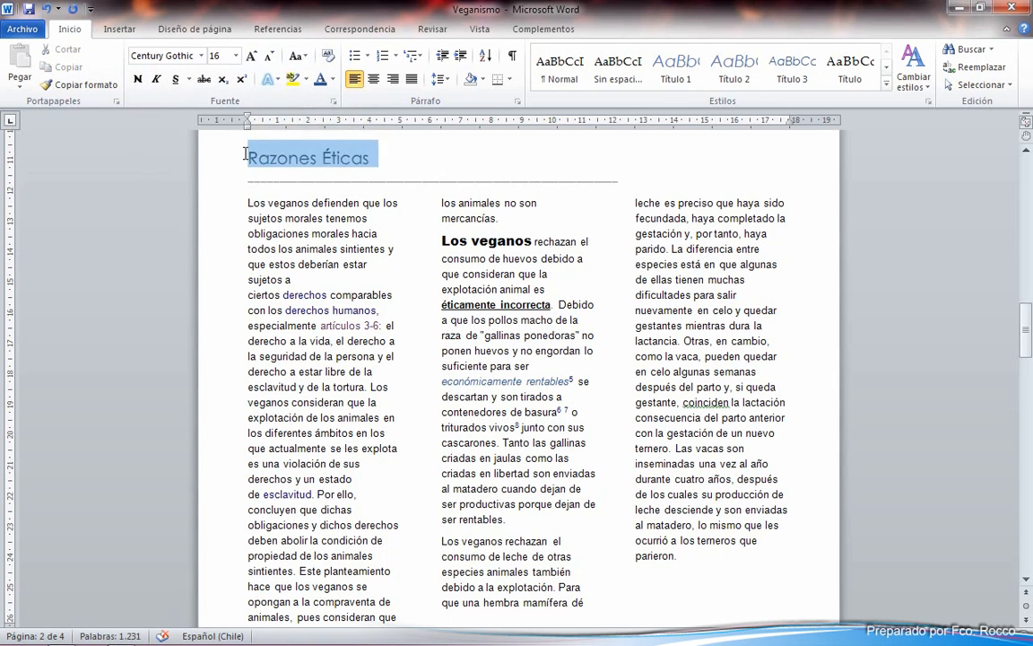
pyautogui.click(332, 79)
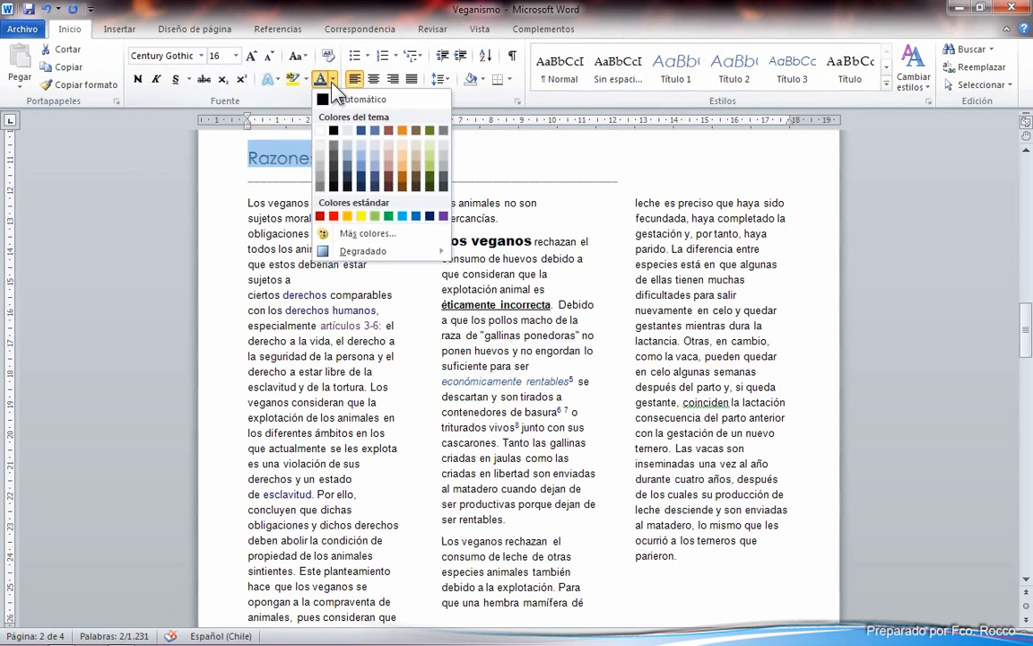
pyautogui.click(332, 174)
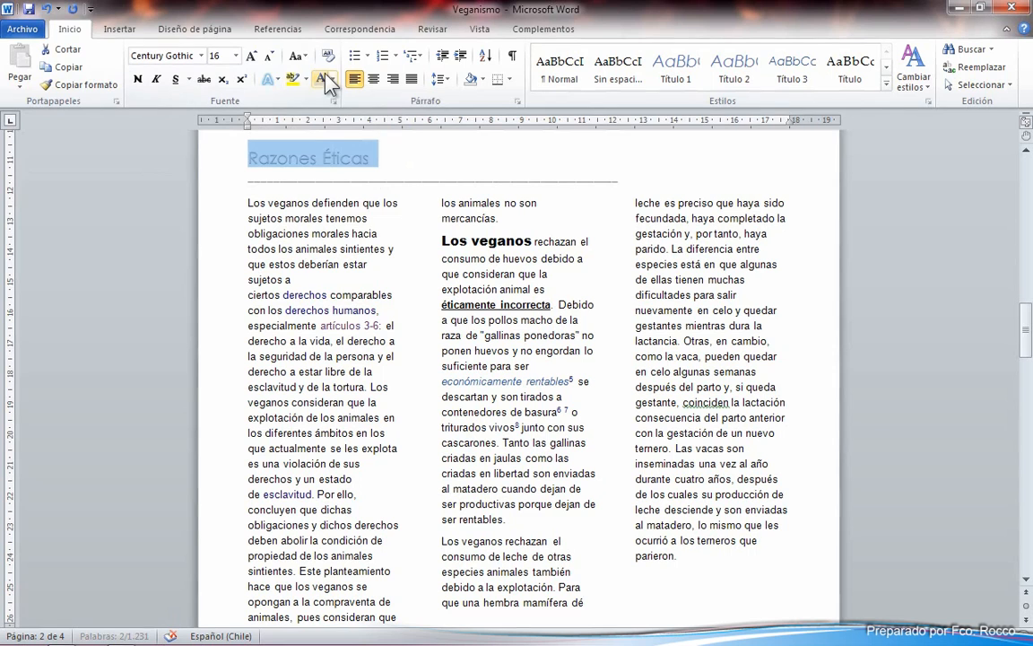
pyautogui.click(331, 79)
pyautogui.click(348, 156)
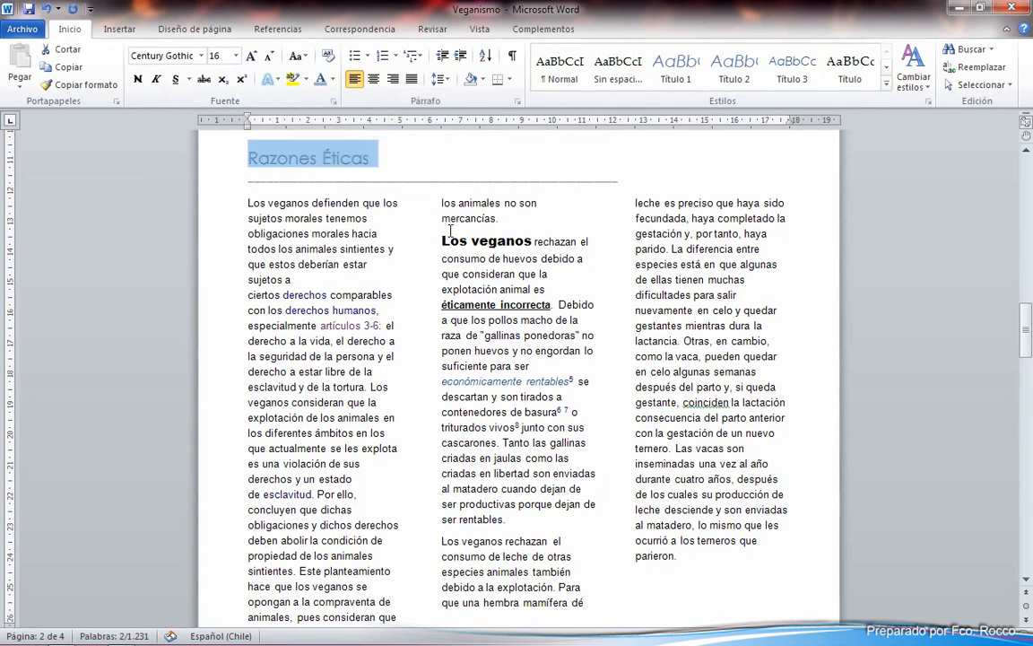
pyautogui.click(489, 221)
# - Remove bold from "Los veganos" in the second column and set its font size to 10
pyautogui.moveTo(444, 241); pyautogui.dragTo(491, 241)
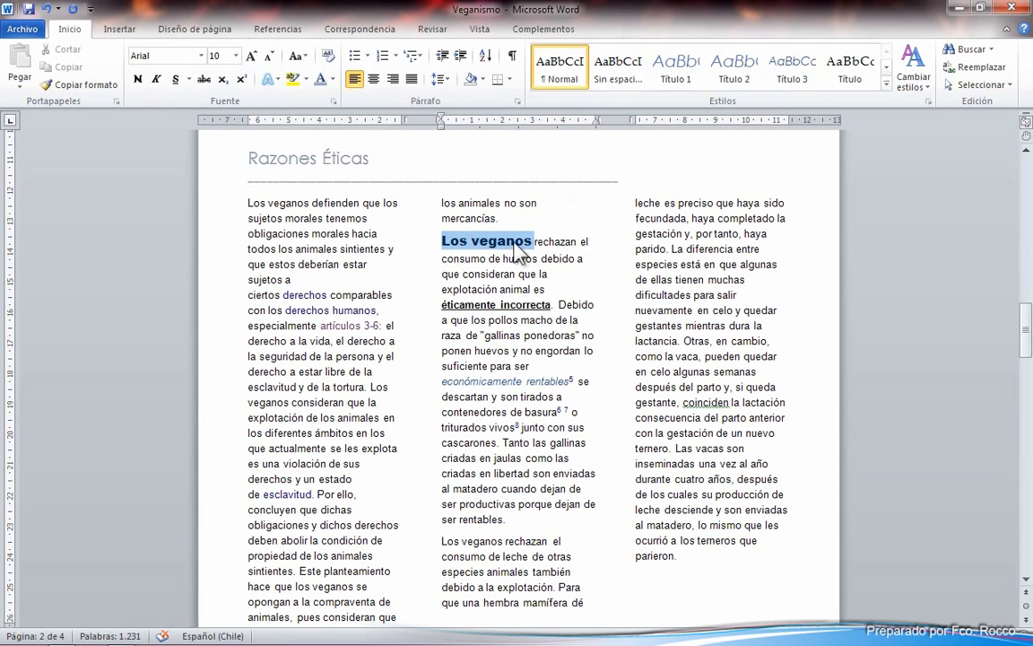
pyautogui.click(139, 86)
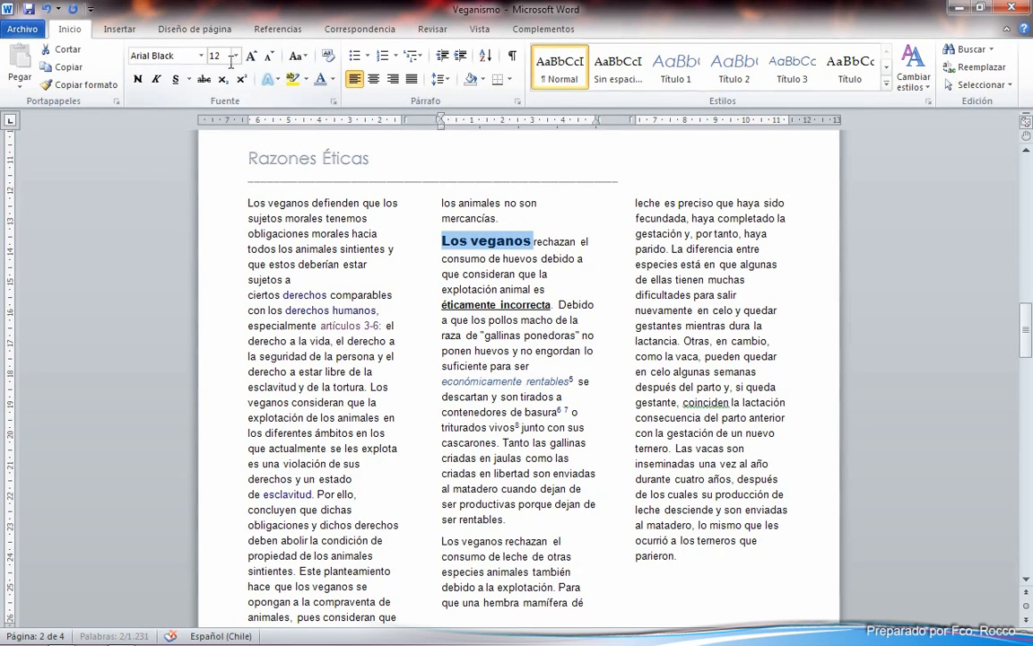
pyautogui.moveTo(493, 274); pyautogui.dragTo(475, 273)
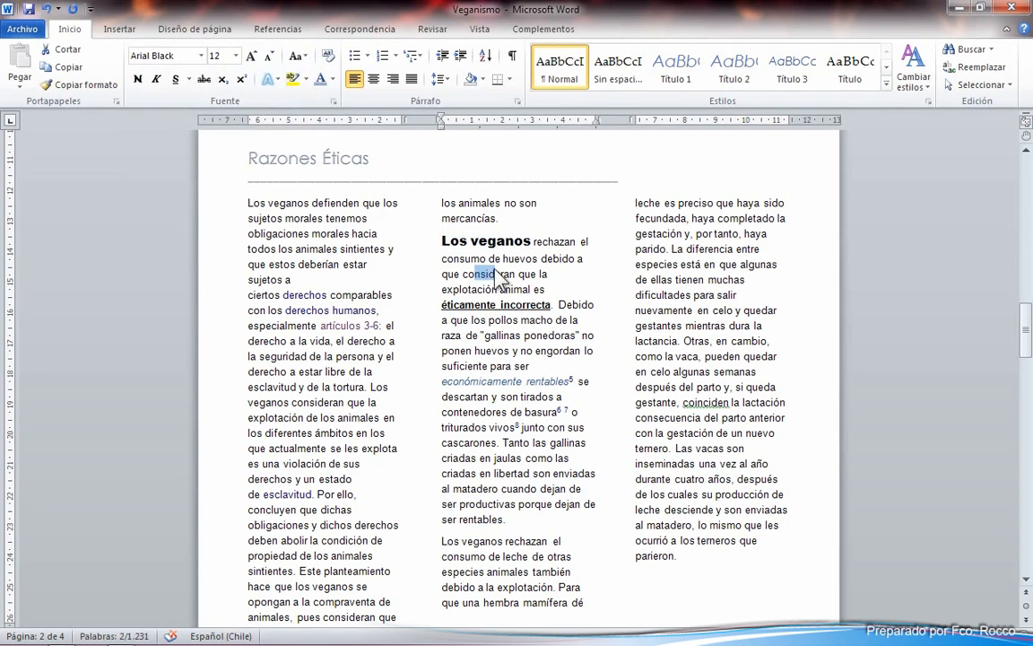
pyautogui.moveTo(528, 242); pyautogui.dragTo(401, 238)
pyautogui.click(236, 56)
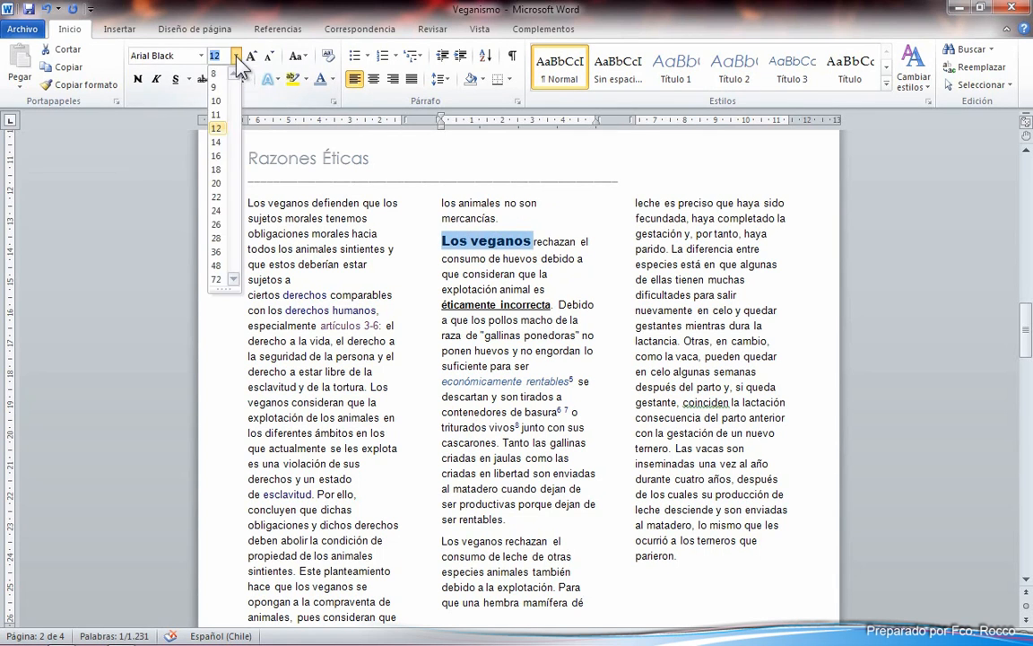
pyautogui.click(202, 100)
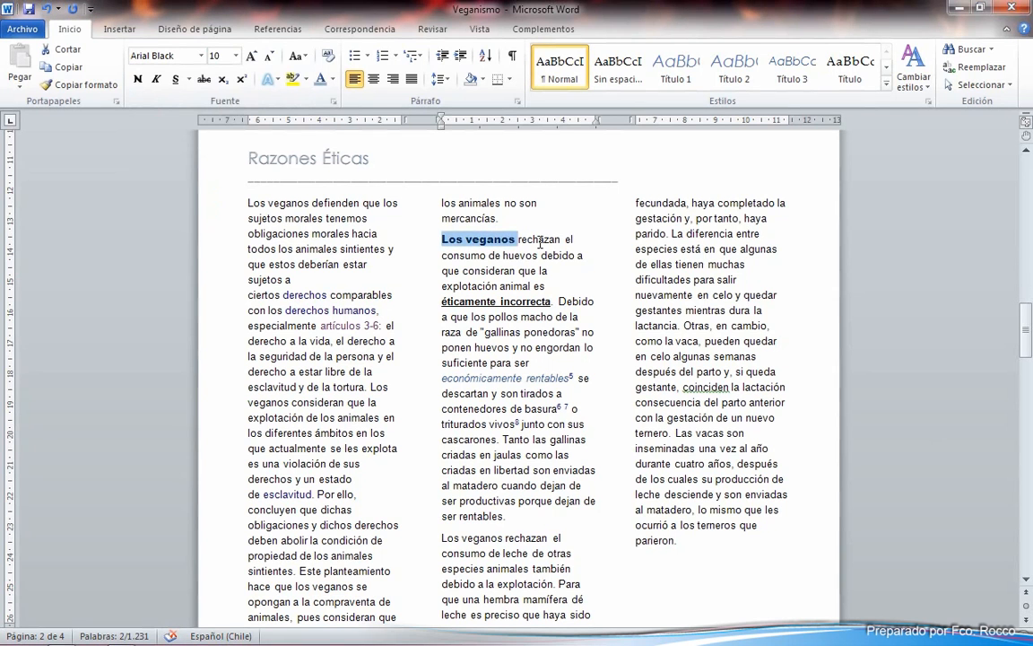
# - Check the font of the neighbouring body text and change "Los veganos" to Arial
pyautogui.moveTo(540, 242); pyautogui.dragTo(559, 240)
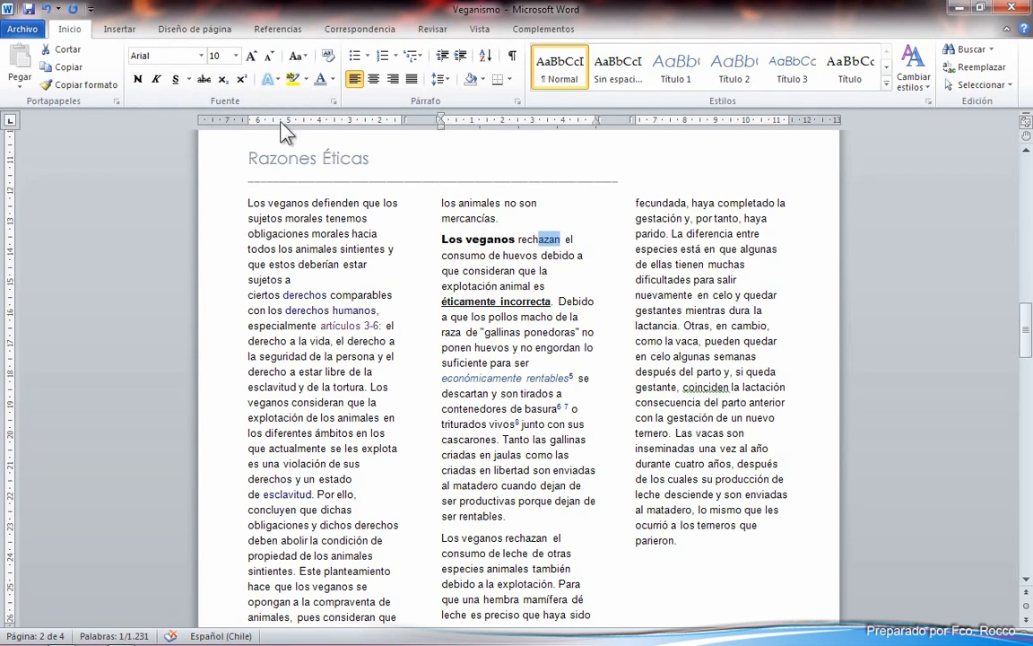
pyautogui.moveTo(520, 241); pyautogui.dragTo(454, 234)
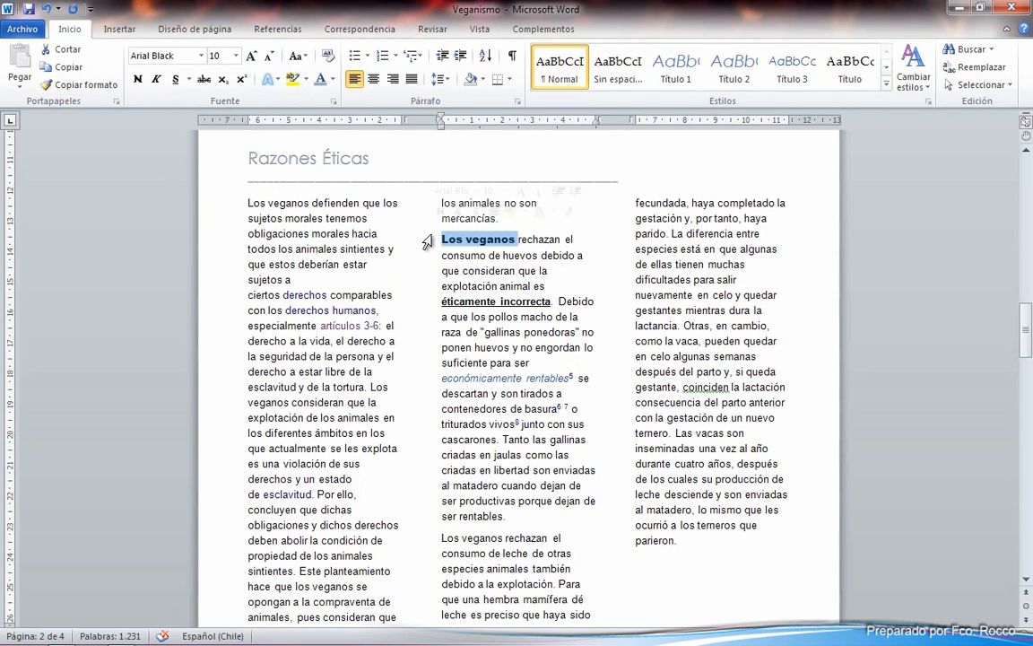
pyautogui.click(202, 56)
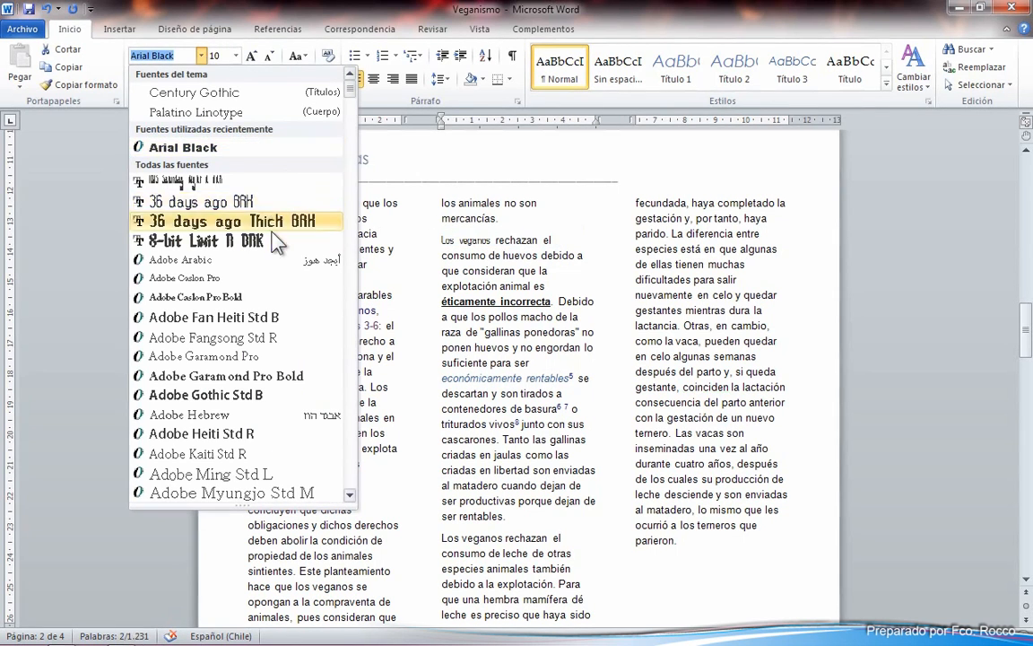
pyautogui.scroll(-3, 277, 235)
pyautogui.scroll(-5, 278, 231)
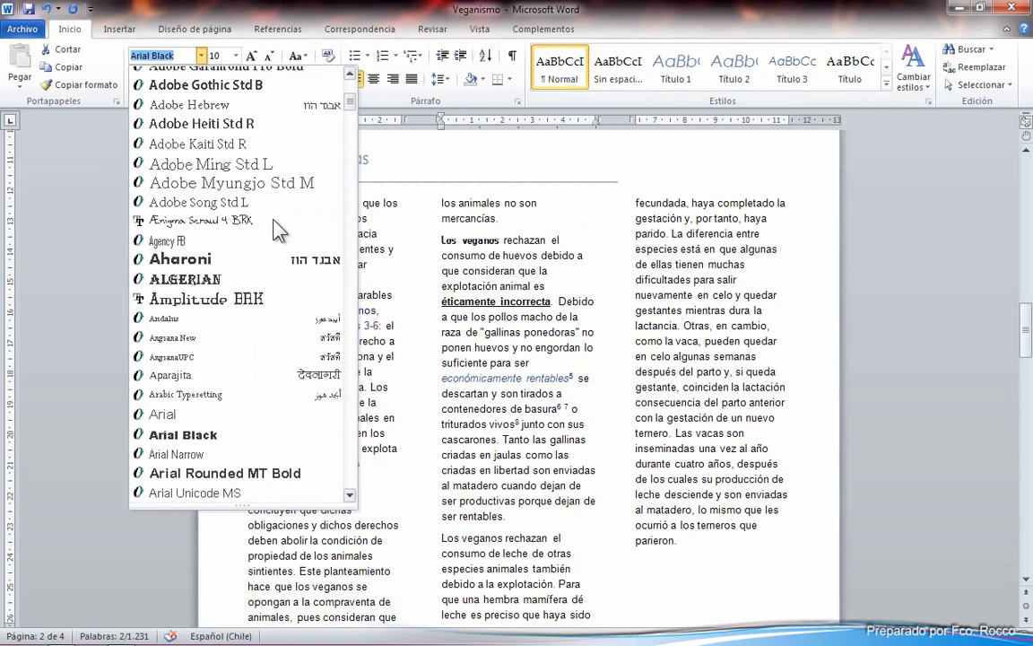
pyautogui.click(178, 260)
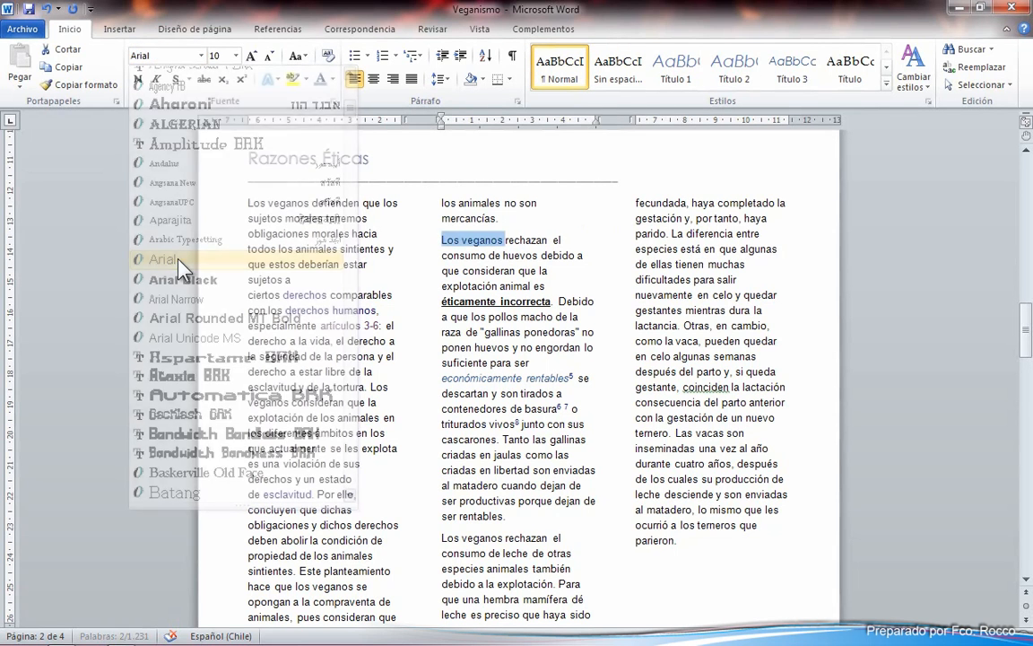
pyautogui.moveTo(462, 240); pyautogui.dragTo(489, 238)
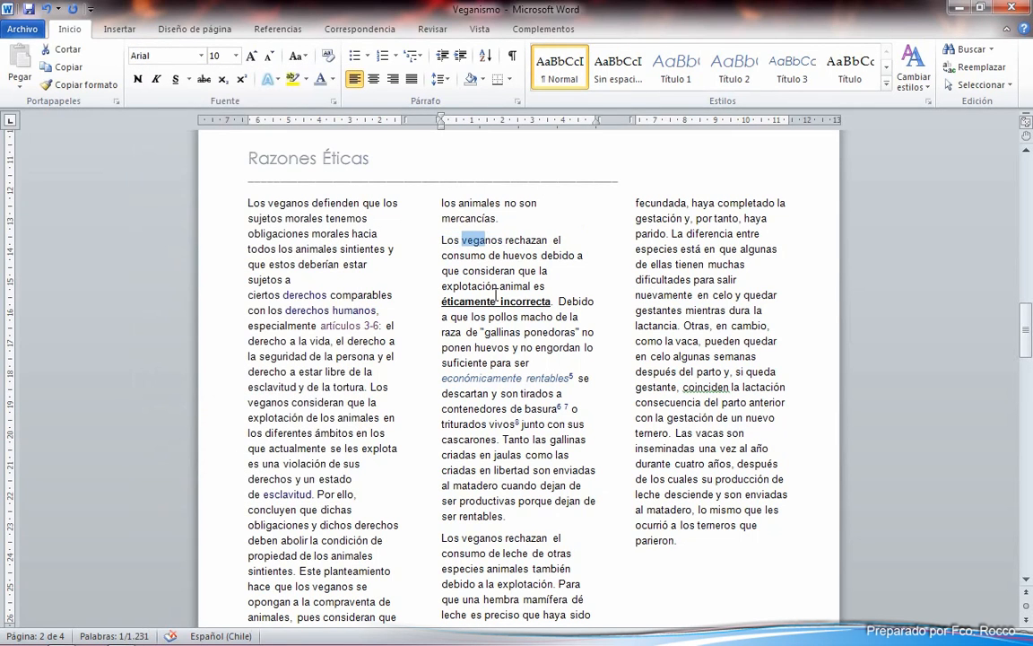
# - Remove the underline from the words "éticamente incorrecta" in the second column
pyautogui.moveTo(553, 316); pyautogui.dragTo(484, 302)
pyautogui.click(562, 275)
pyautogui.hotkey('ctrl', 'z')
pyautogui.click(566, 271)
pyautogui.moveTo(558, 301); pyautogui.dragTo(442, 302)
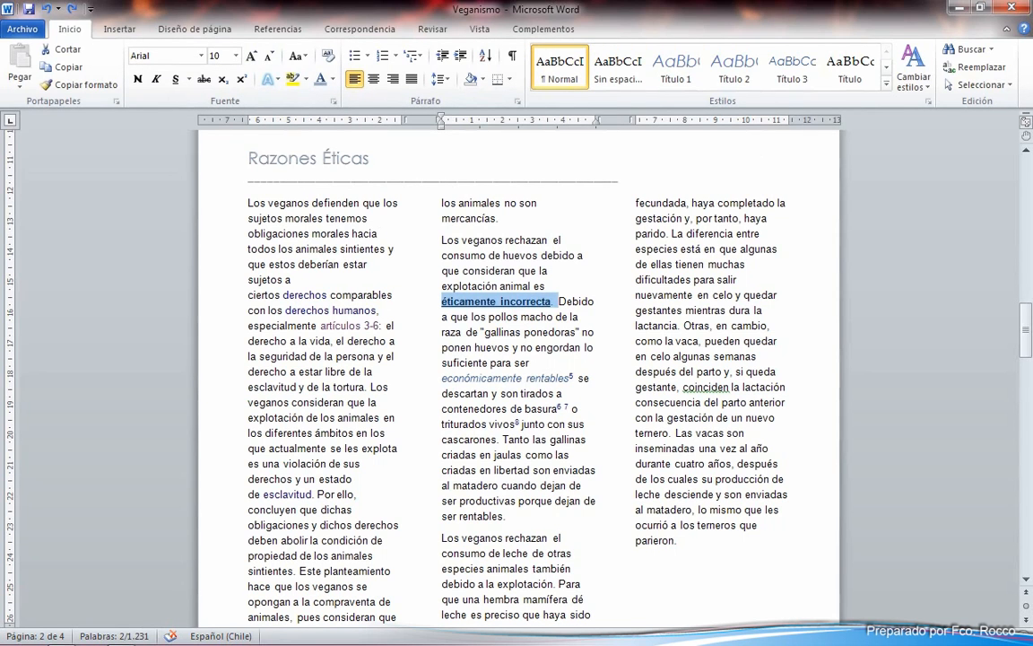
pyautogui.click(175, 79)
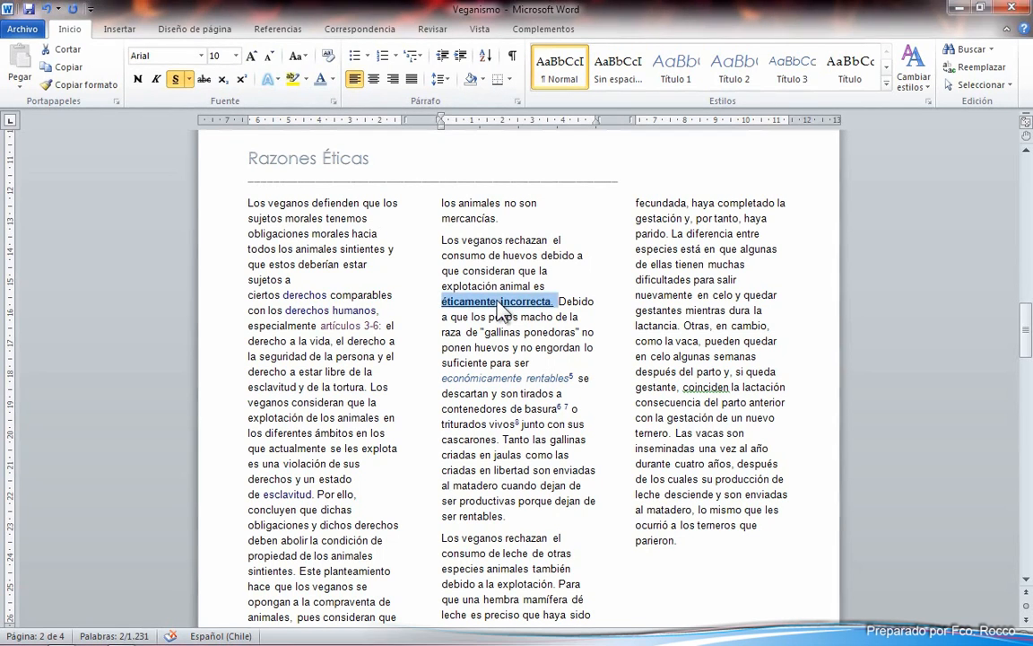
pyautogui.click(177, 86)
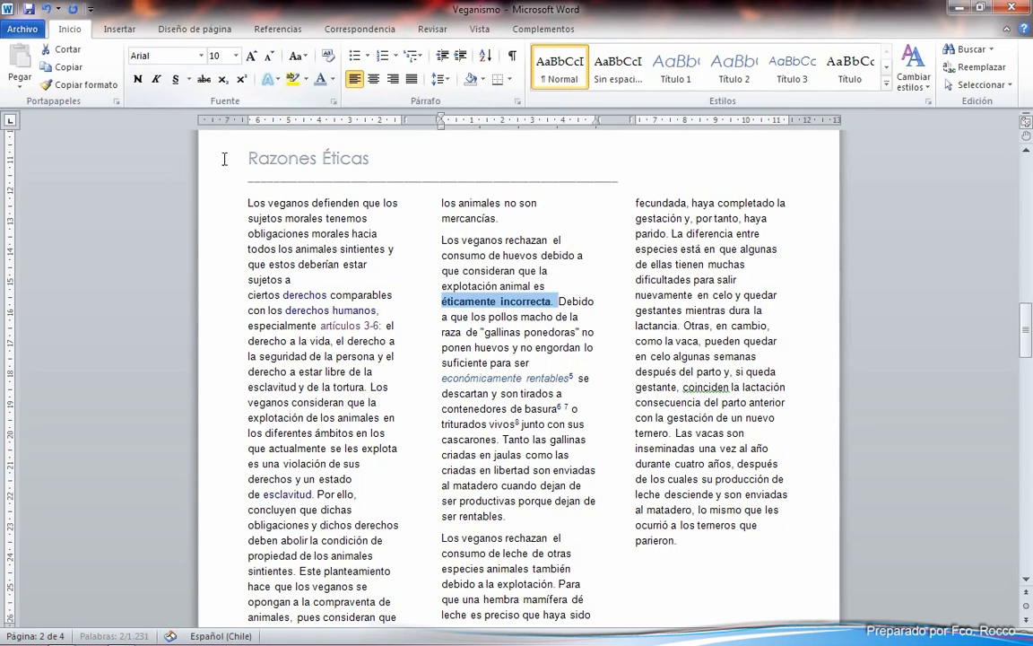
# - Remove bold from "éticamente incorrecta" so it matches the plain body text
pyautogui.click(526, 271)
pyautogui.moveTo(549, 304); pyautogui.dragTo(453, 309)
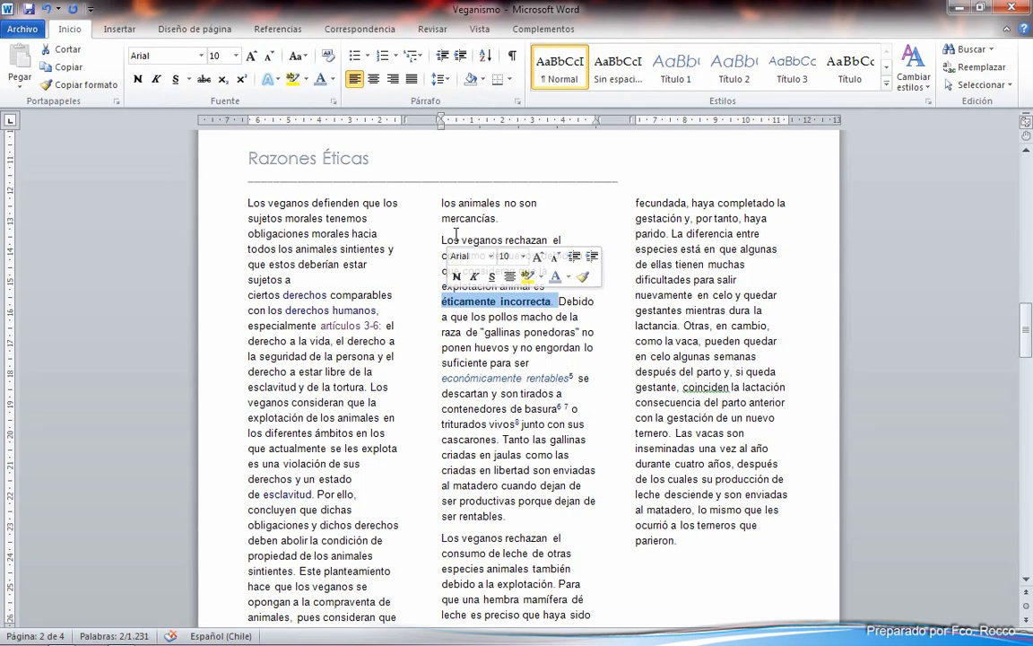
pyautogui.click(137, 79)
pyautogui.click(526, 295)
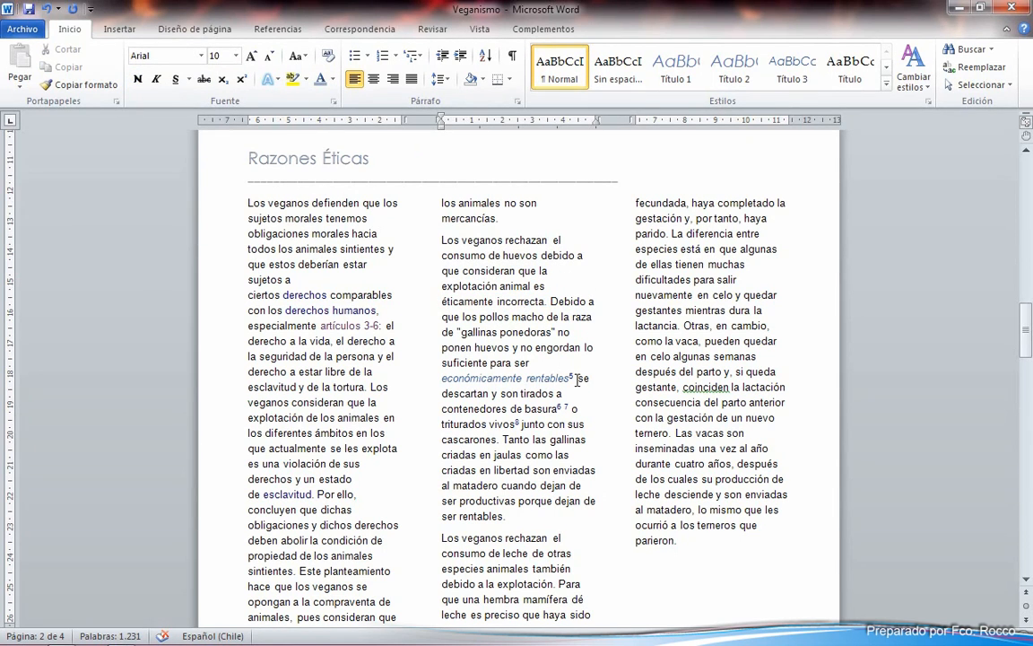
# - Remove italics from "económicamente rentables" in the second column and set its font colour to black
pyautogui.moveTo(570, 380); pyautogui.dragTo(443, 379)
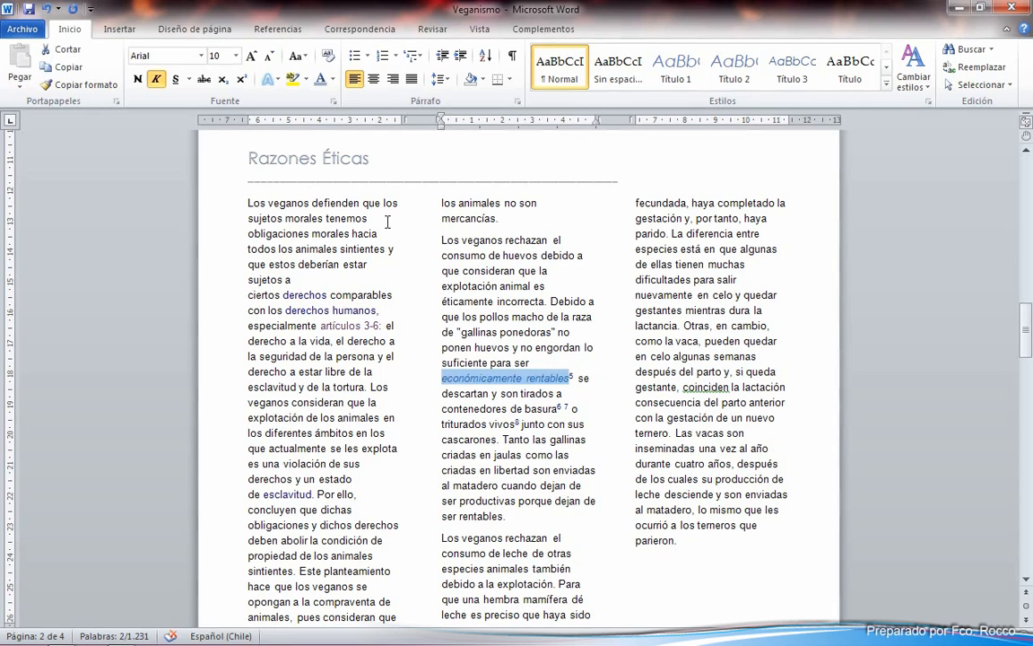
pyautogui.click(163, 87)
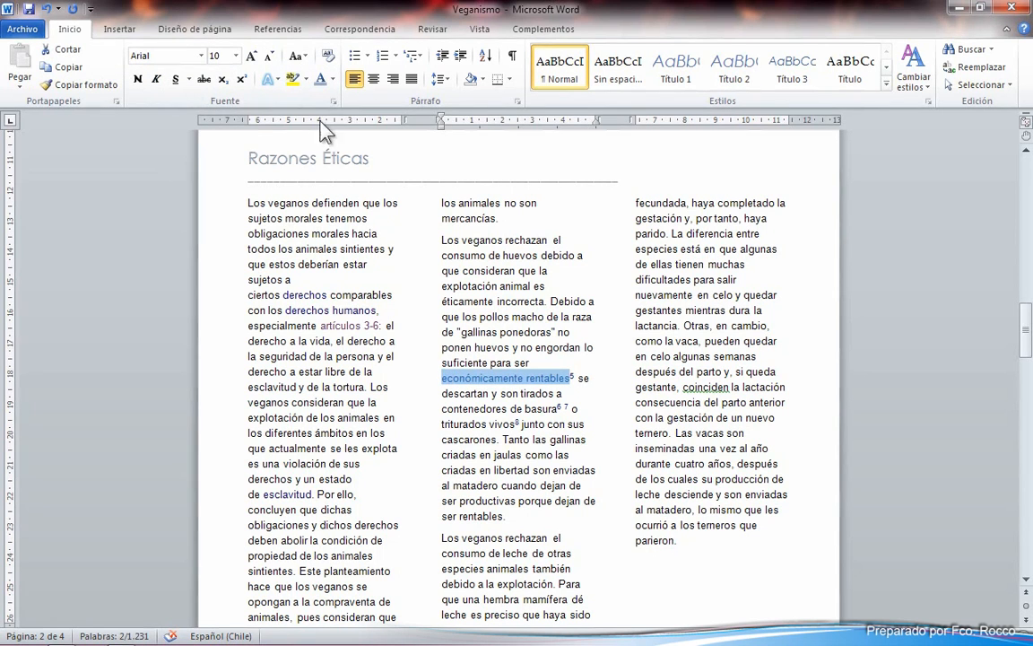
pyautogui.click(331, 79)
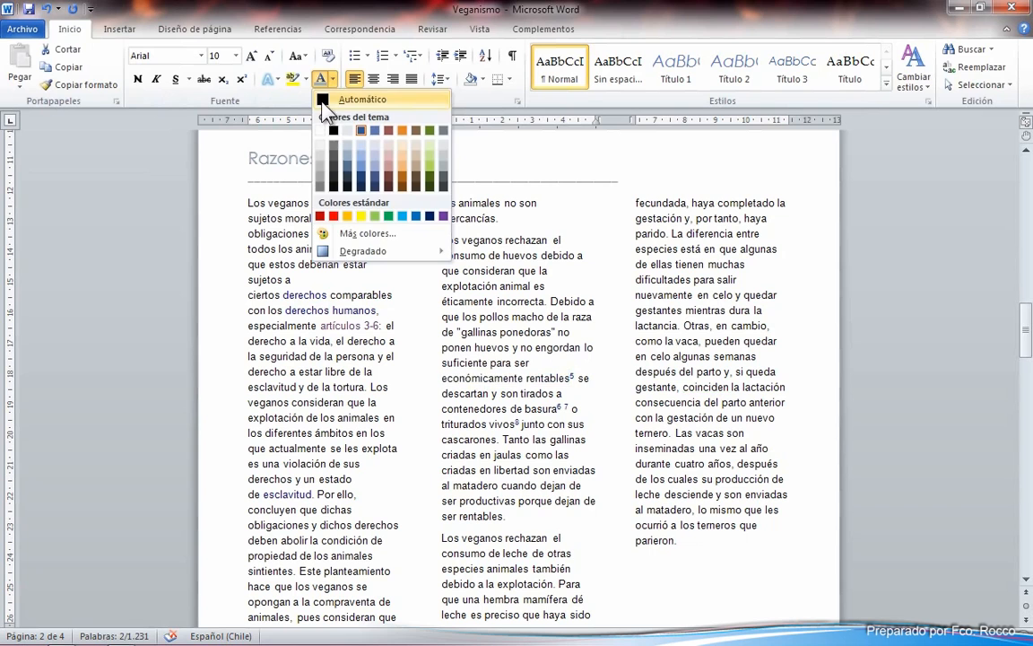
pyautogui.click(328, 166)
pyautogui.click(481, 317)
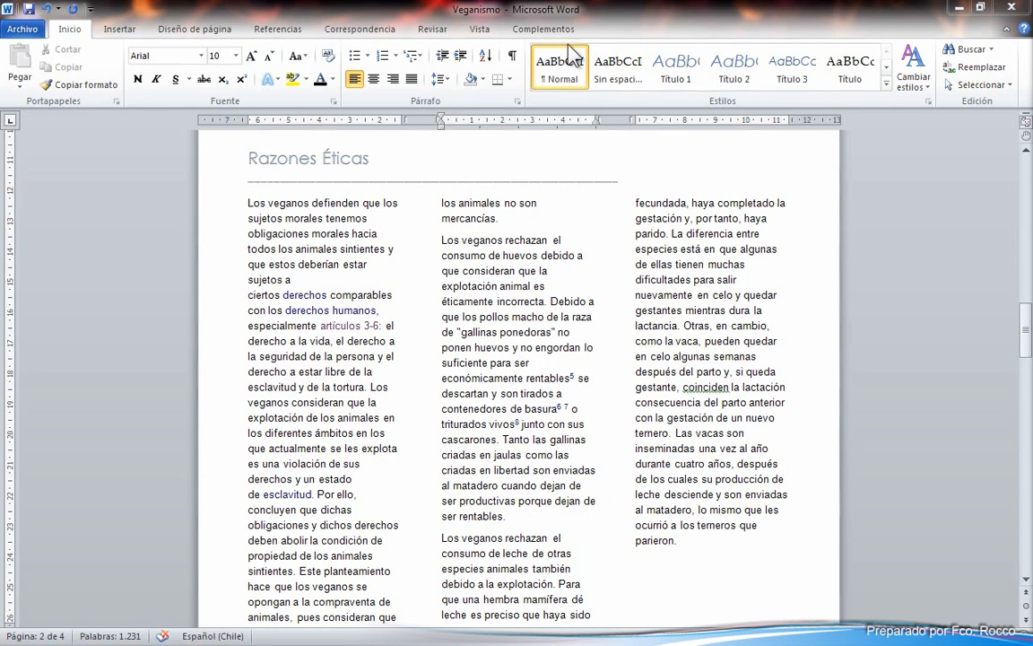
# - Show the navigation pane and use it to jump to the headings "Razones Éticas" and "Cosmovisión"
pyautogui.click(481, 29)
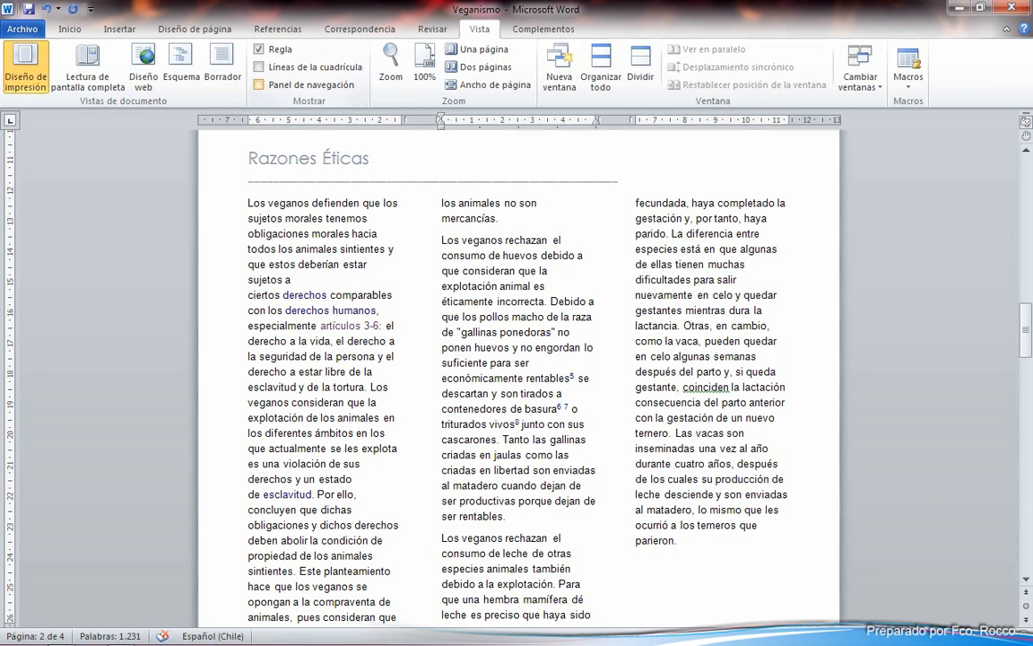
pyautogui.hotkey('ctrl', 'f')
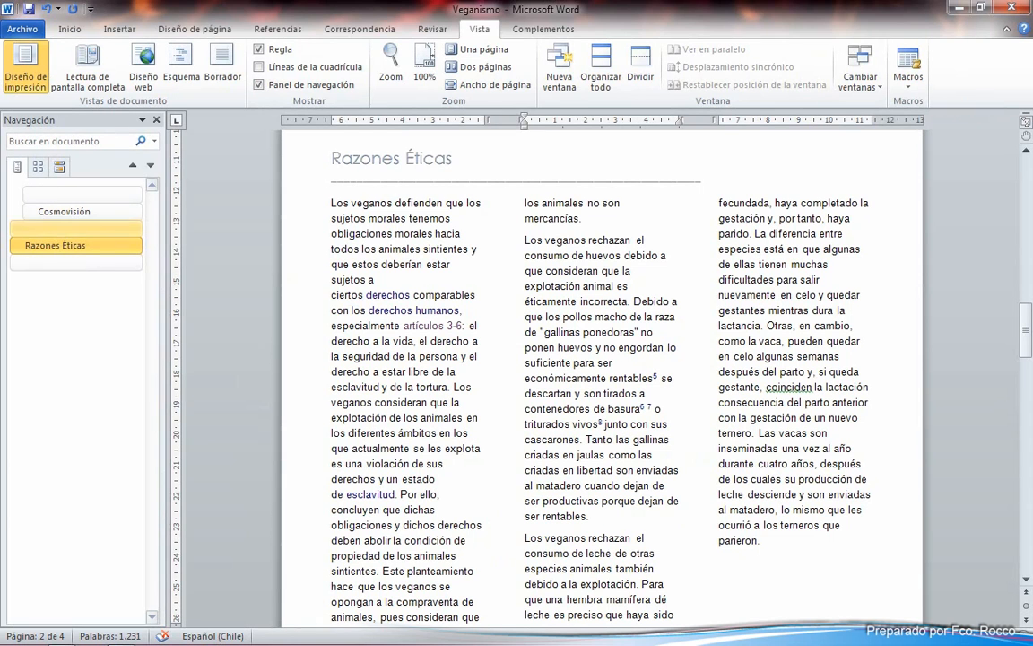
pyautogui.click(75, 246)
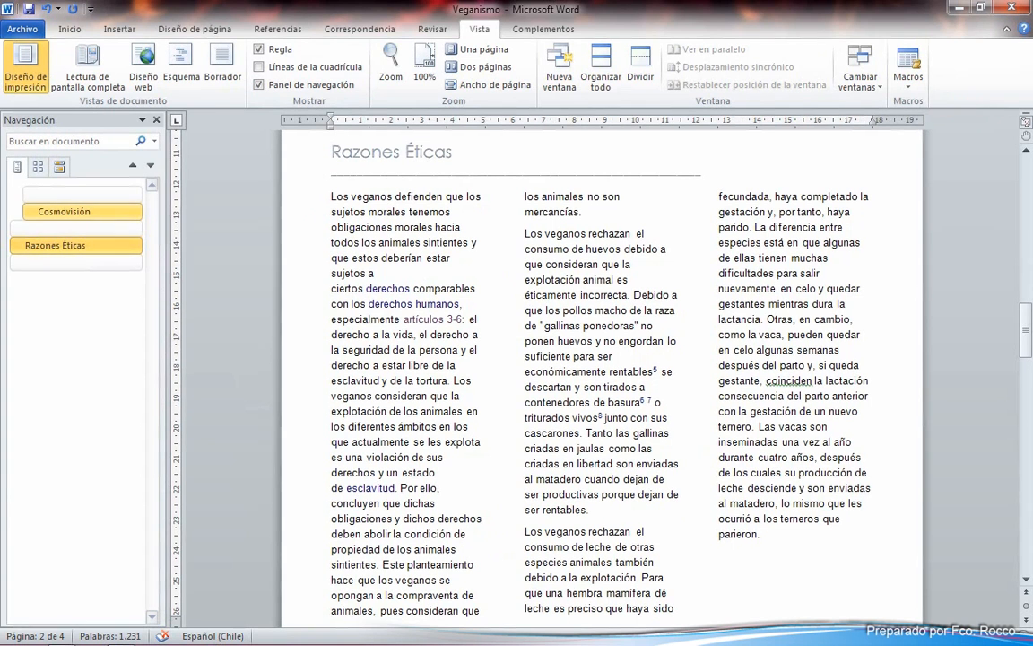
pyautogui.click(76, 212)
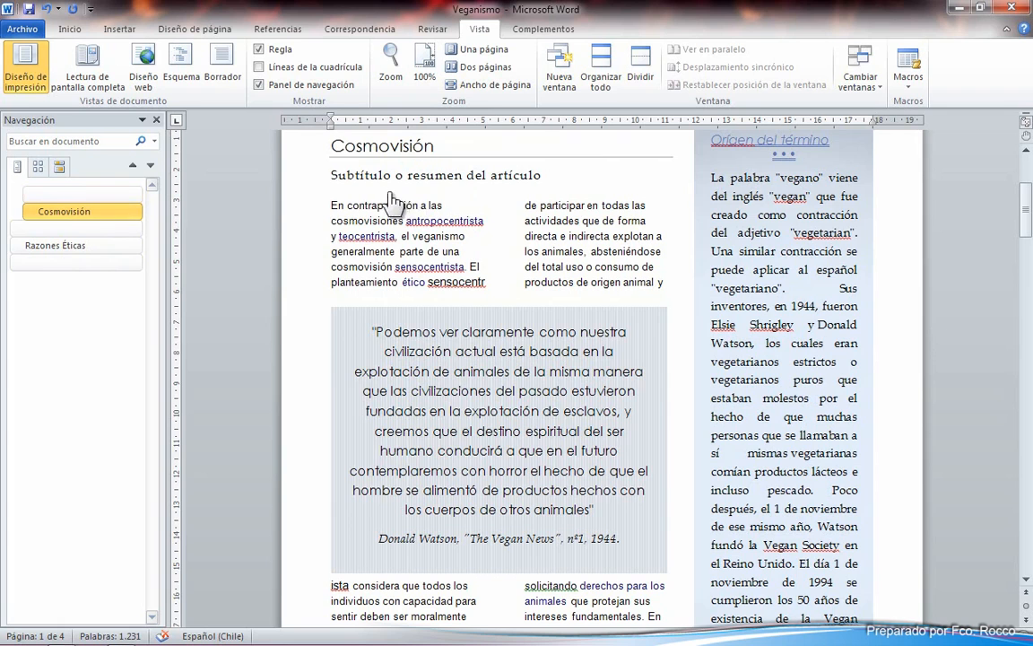
# - Return to the heading "Razones Éticas" through the document navigation and bring up the page layout options
pyautogui.scroll(-8, 266, 97)
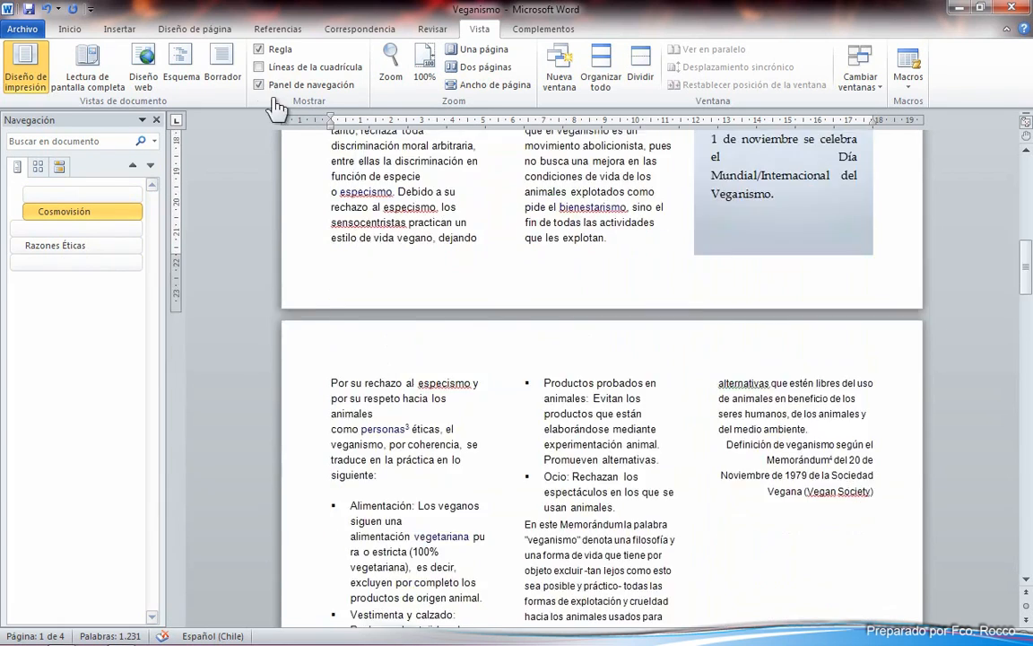
pyautogui.scroll(-4, 269, 99)
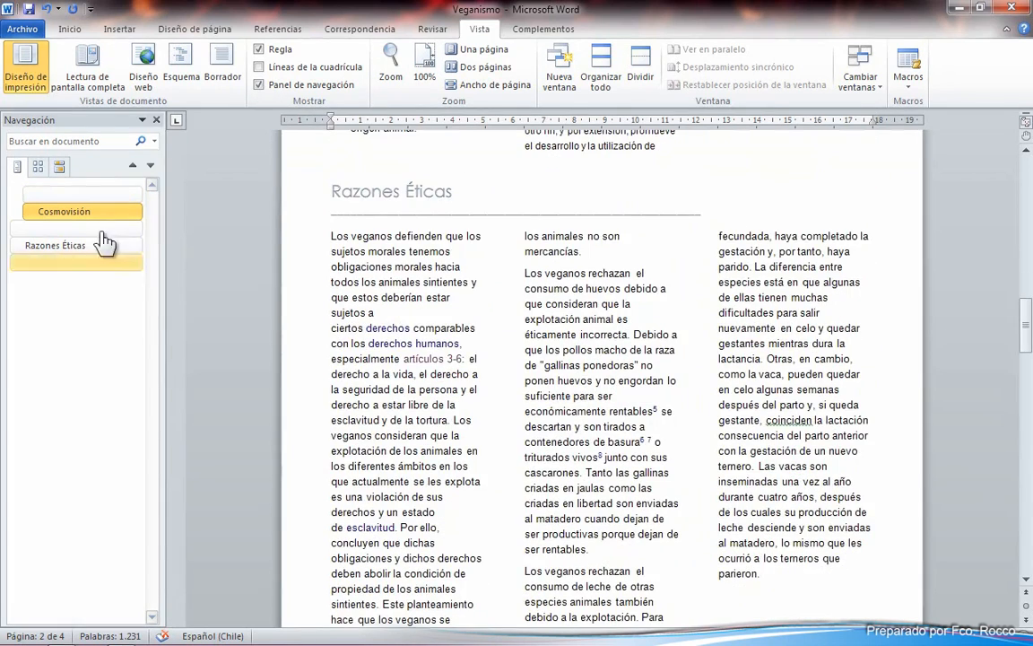
pyautogui.click(27, 247)
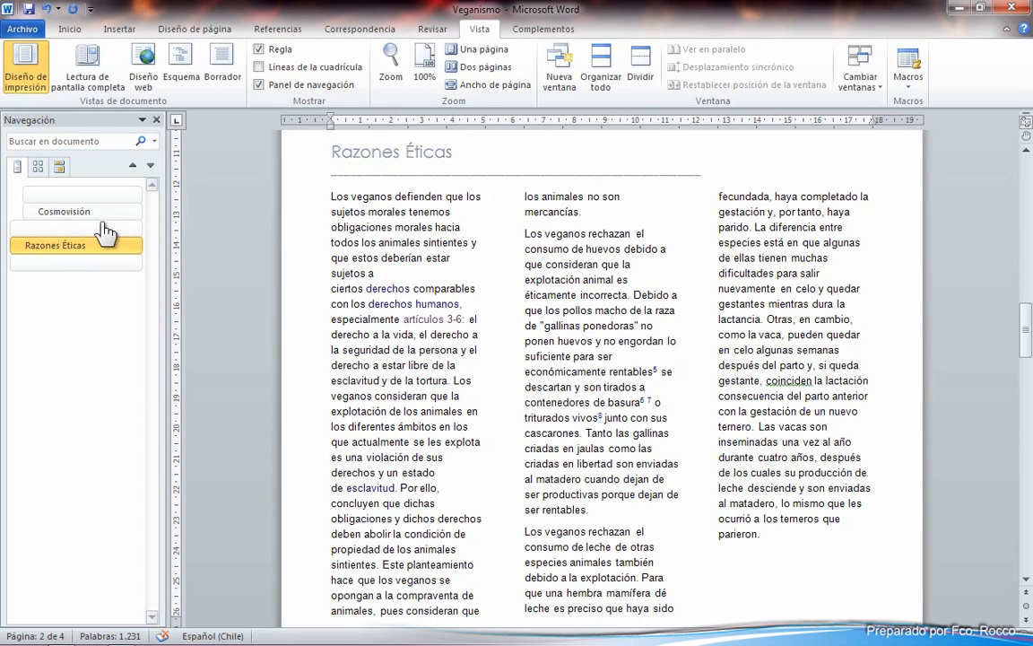
pyautogui.click(121, 244)
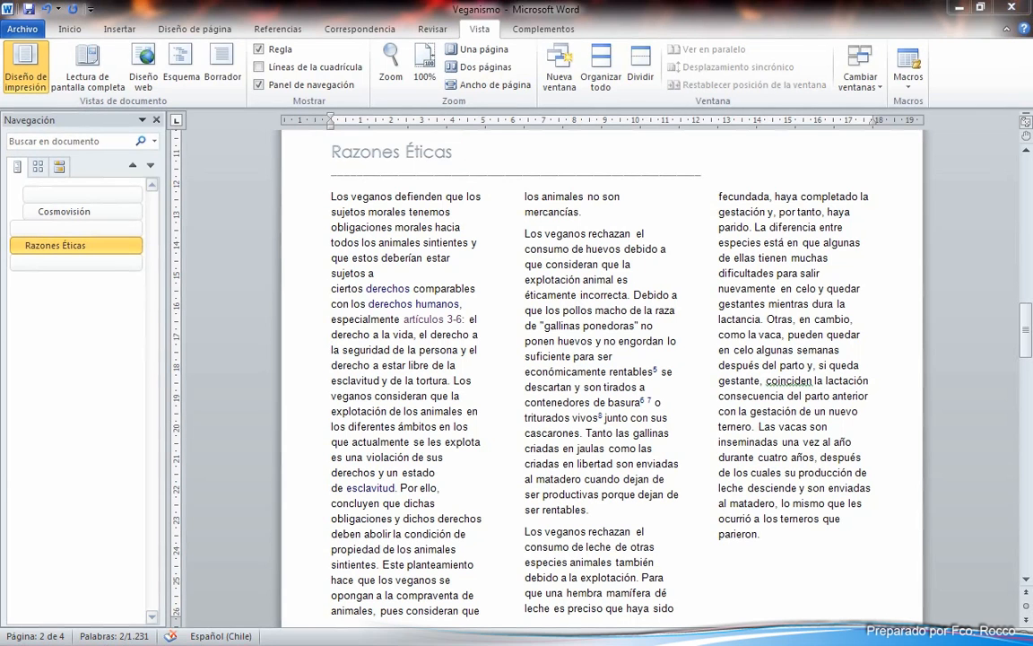
pyautogui.click(194, 30)
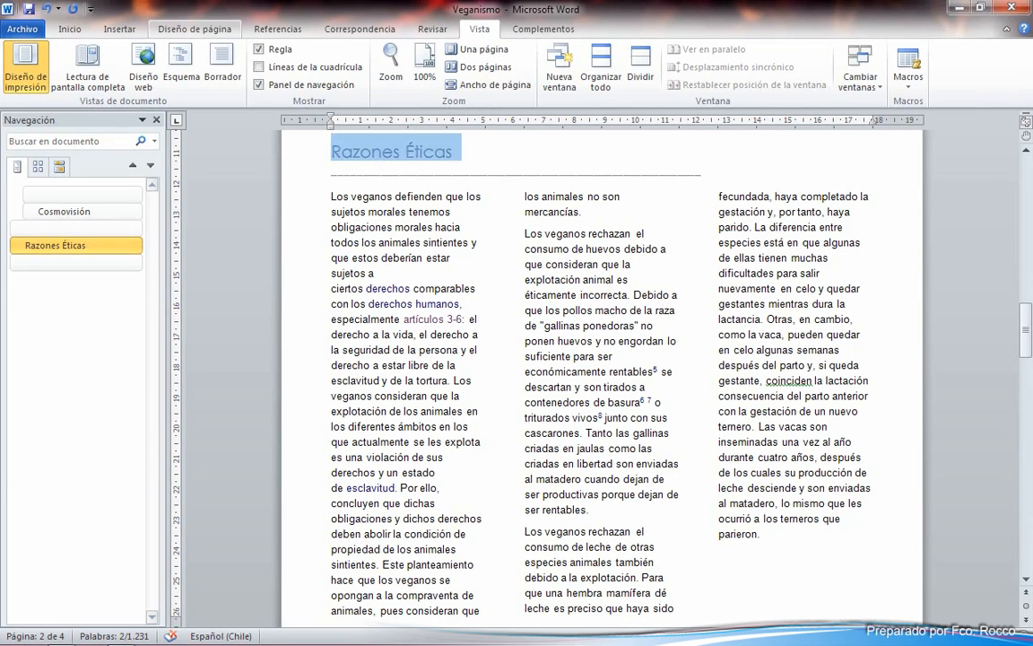
pyautogui.click(195, 29)
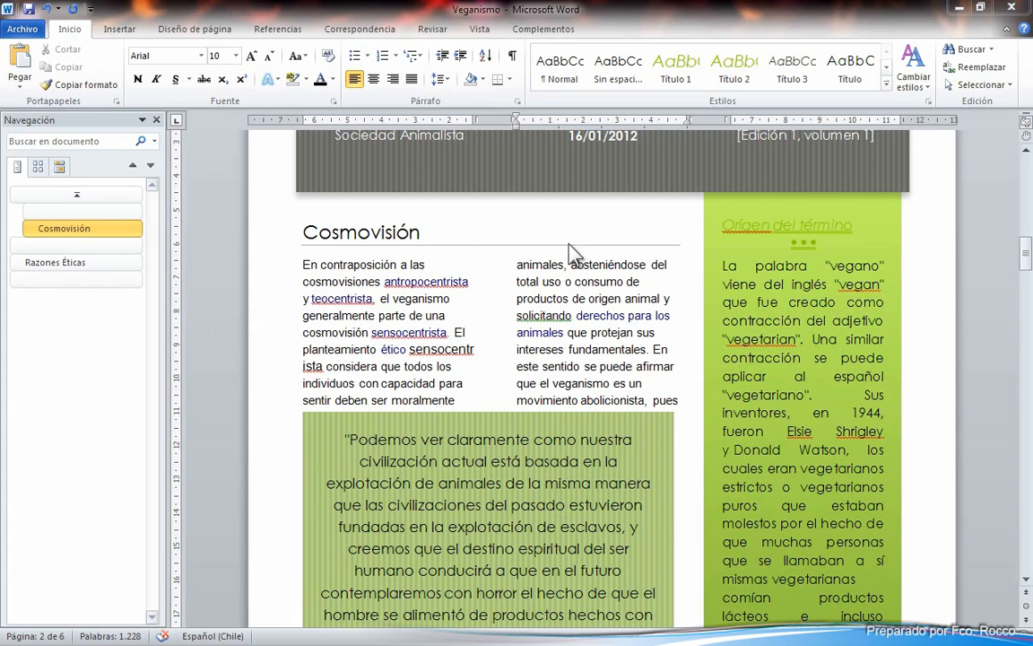
# - Insert the subtitle line "Principios comunes que los inspiran" above the first paragraph under the heading "Cosmovisión"
pyautogui.click(306, 256)
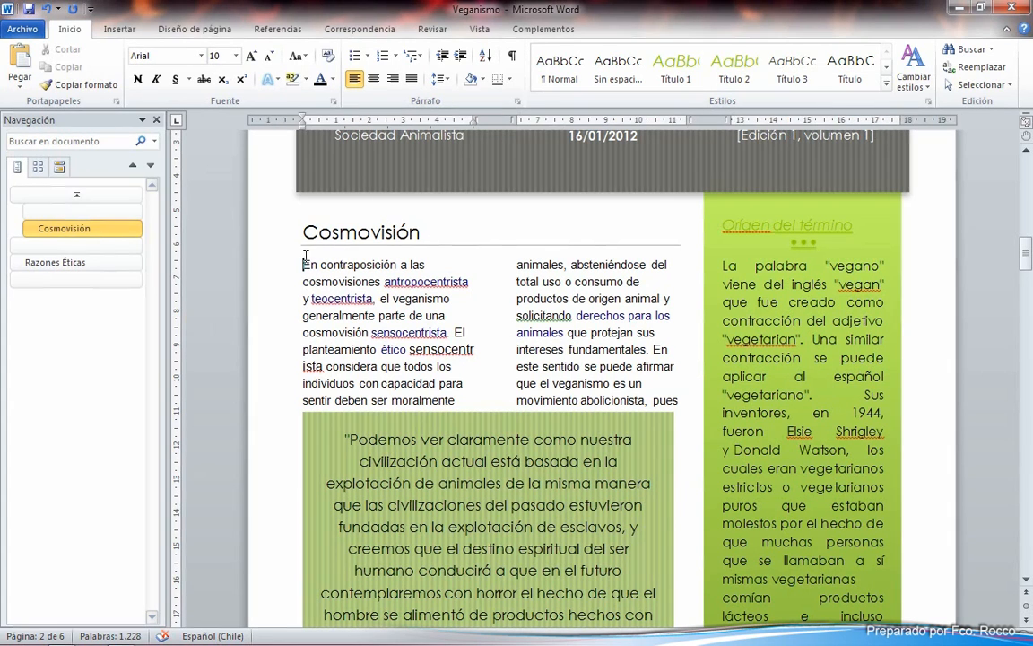
pyautogui.press('Return')
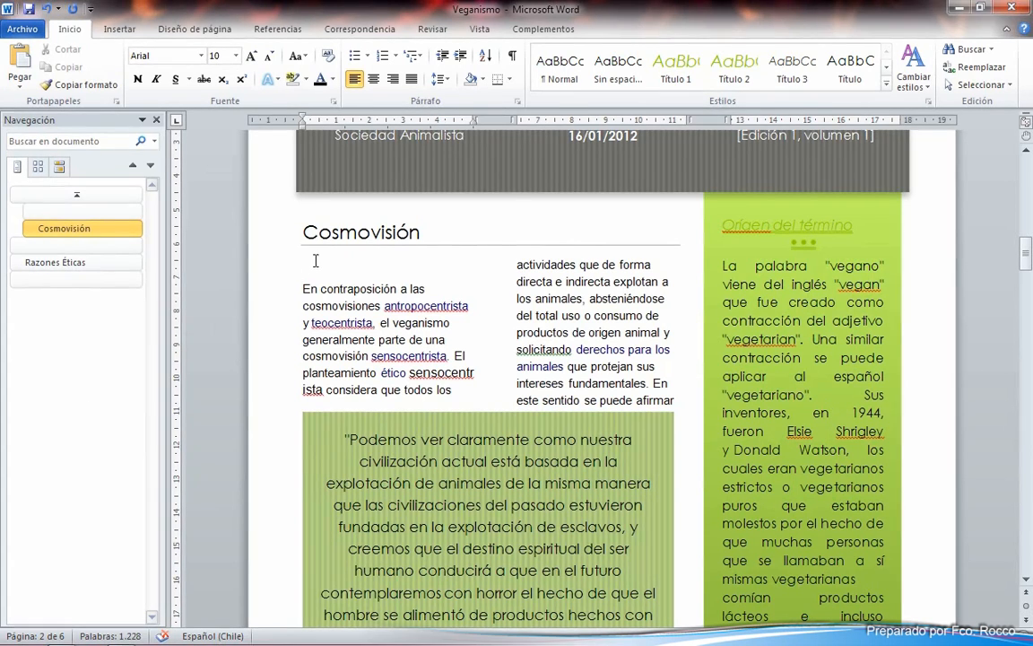
pyautogui.write('Principios comunes que')
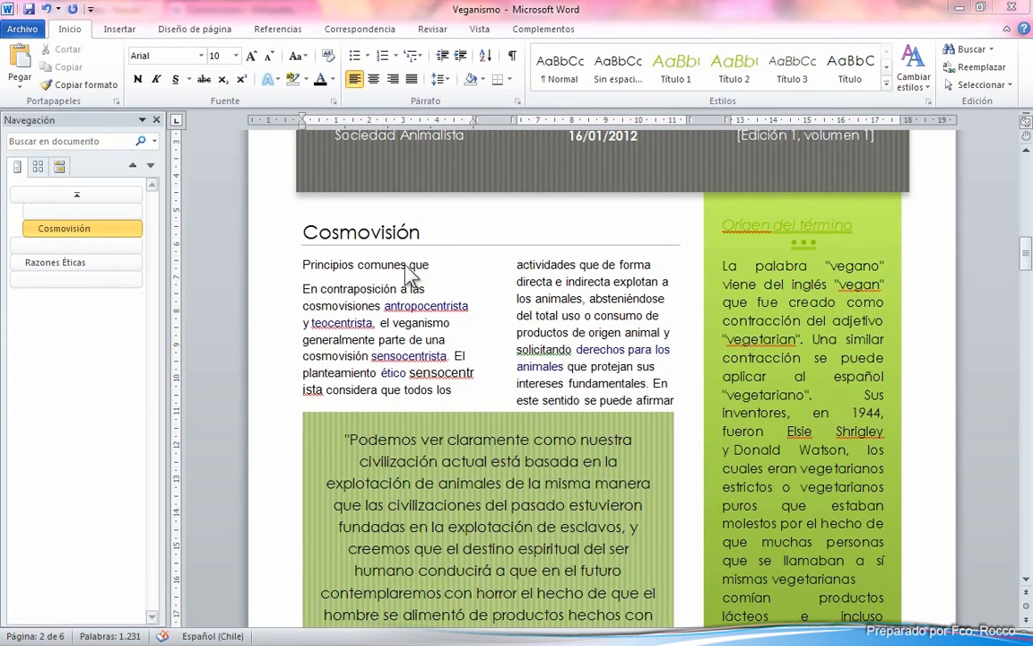
pyautogui.write(' los inspira')
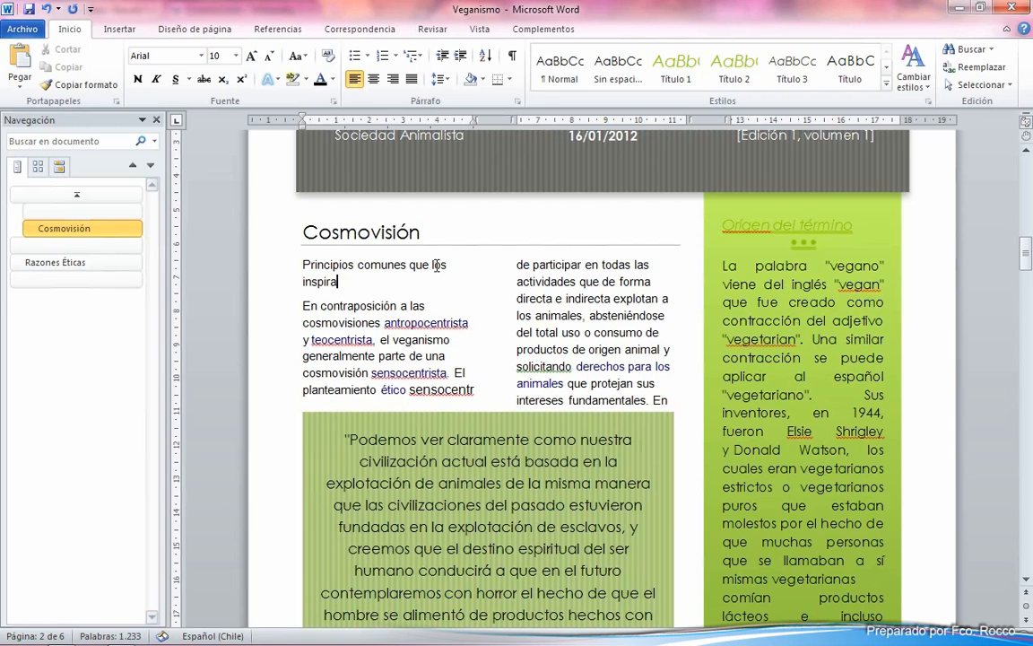
pyautogui.write('n')
# - Check the font and size of the heading "Cosmovisión" and of the subtitle line beneath it
pyautogui.moveTo(418, 233); pyautogui.dragTo(381, 233)
pyautogui.click(342, 280)
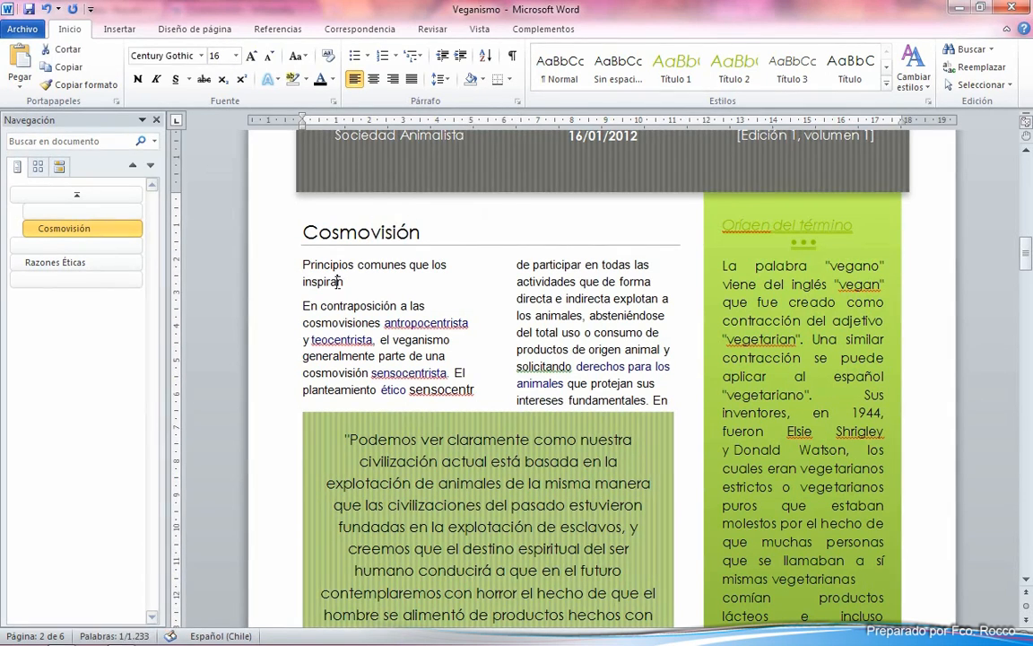
pyautogui.moveTo(312, 263); pyautogui.dragTo(330, 266)
pyautogui.click(331, 280)
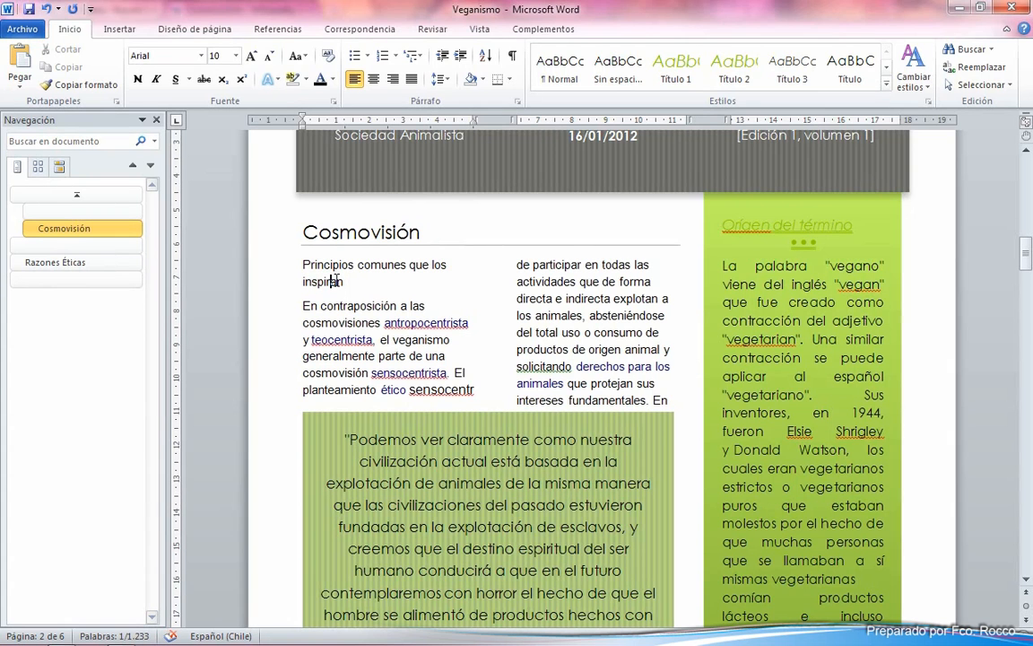
# - Set the font colour of the subtitle "Cuales son sus valores" under "Razones Éticas" to black
pyautogui.scroll(10, 442, 293)
pyautogui.scroll(-8, 440, 297)
pyautogui.scroll(-15, 442, 296)
pyautogui.scroll(-6, 443, 293)
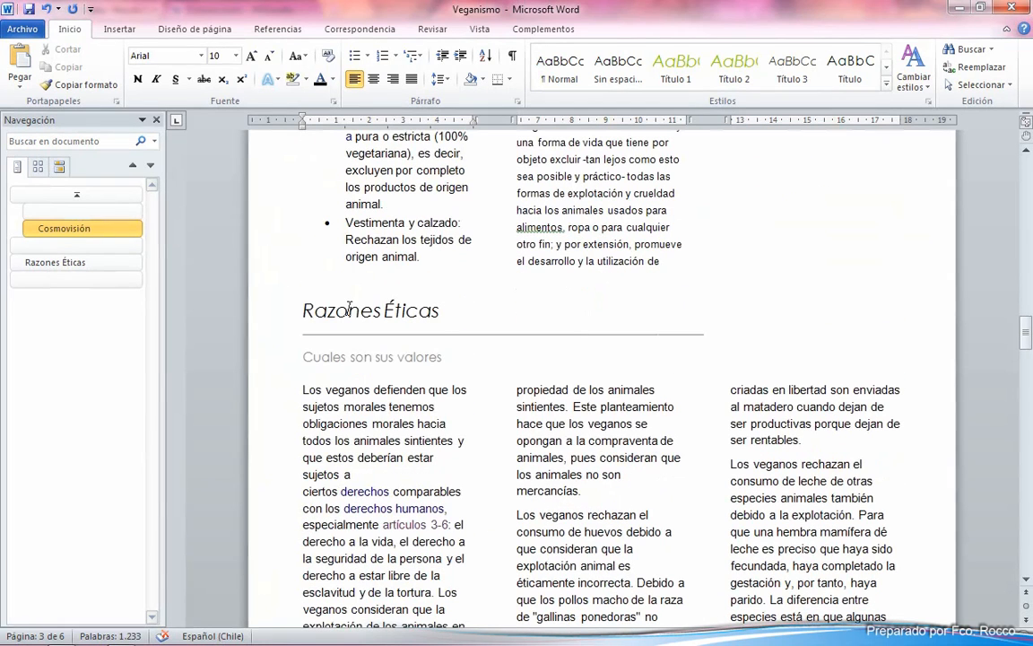
pyautogui.moveTo(360, 357); pyautogui.dragTo(306, 355)
pyautogui.click(427, 357)
pyautogui.click(448, 409)
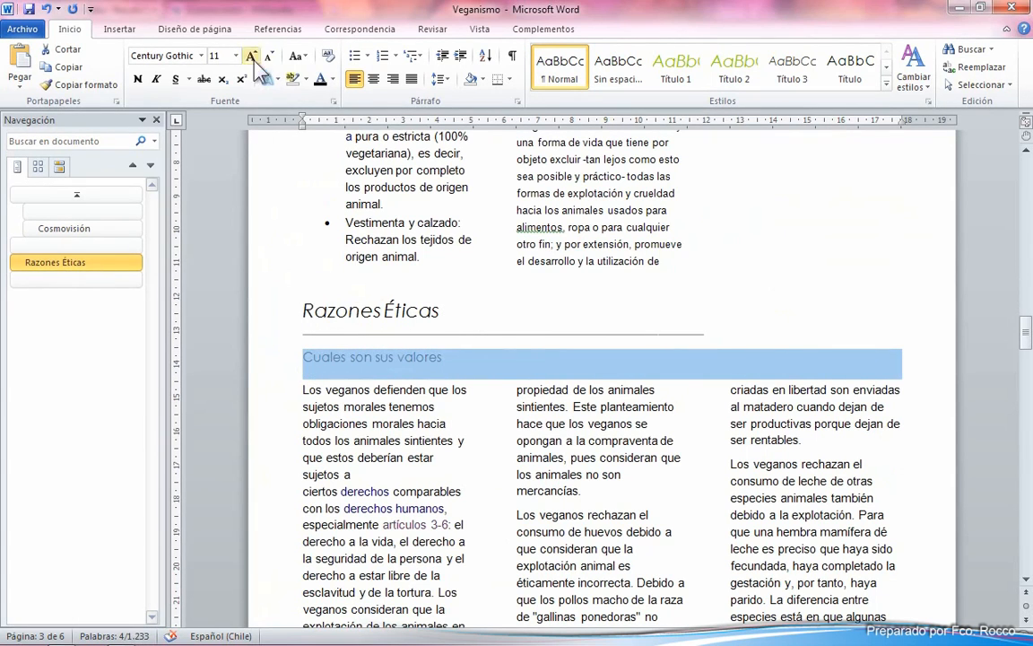
pyautogui.click(332, 79)
pyautogui.click(334, 131)
pyautogui.click(414, 358)
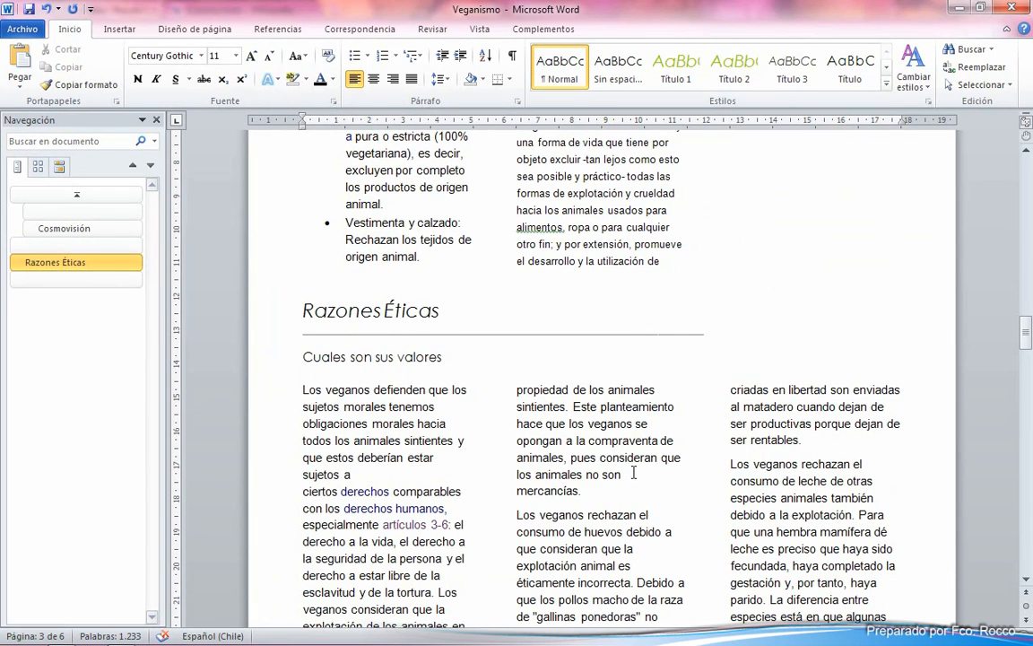
# - Set the subtitle "Principios comunes que los inspiran" under "Cosmovisión" to font size 12 and make it bold
pyautogui.scroll(15, 525, 338)
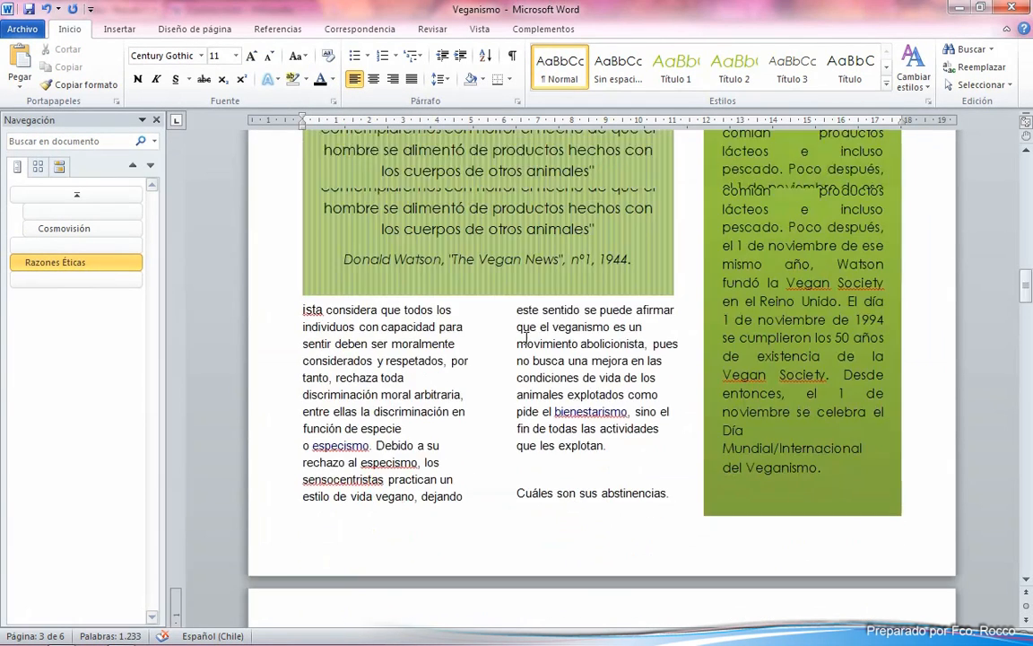
pyautogui.scroll(9, 525, 338)
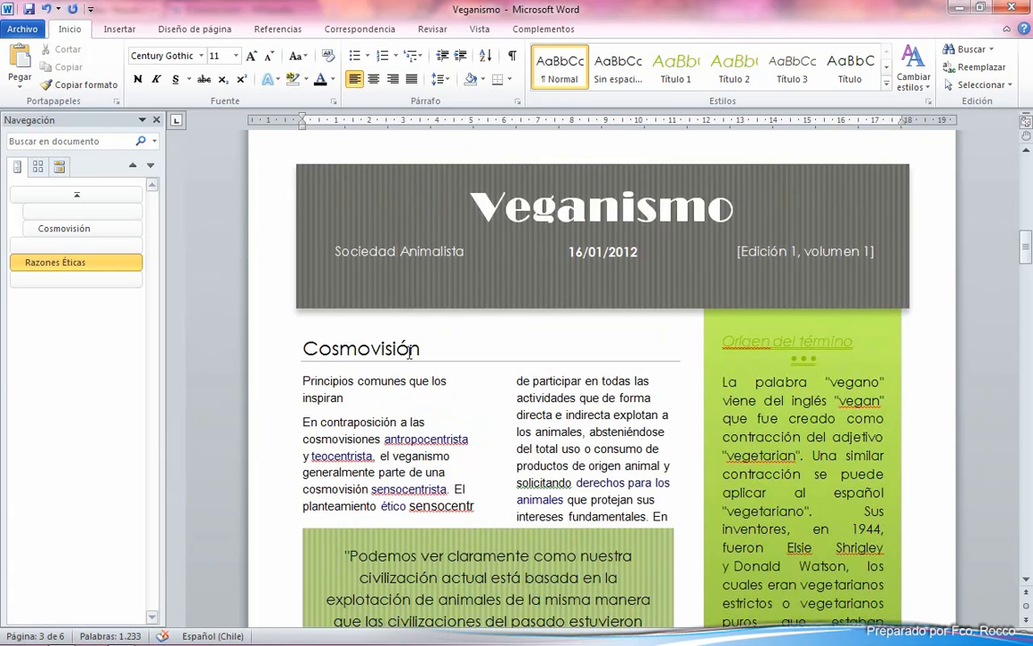
pyautogui.moveTo(346, 397); pyautogui.dragTo(303, 381)
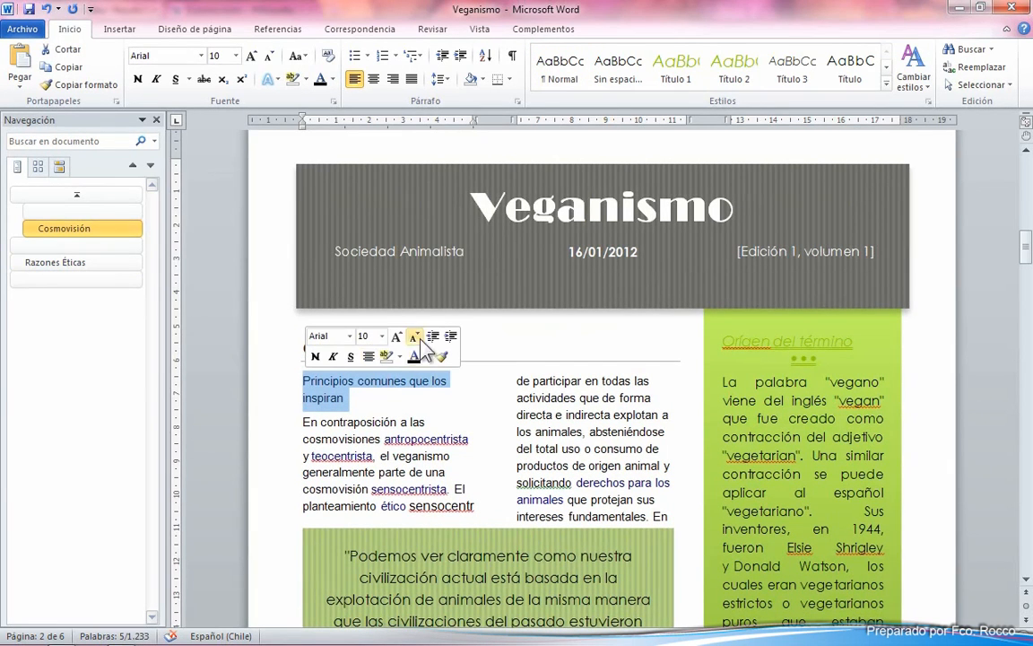
pyautogui.click(382, 335)
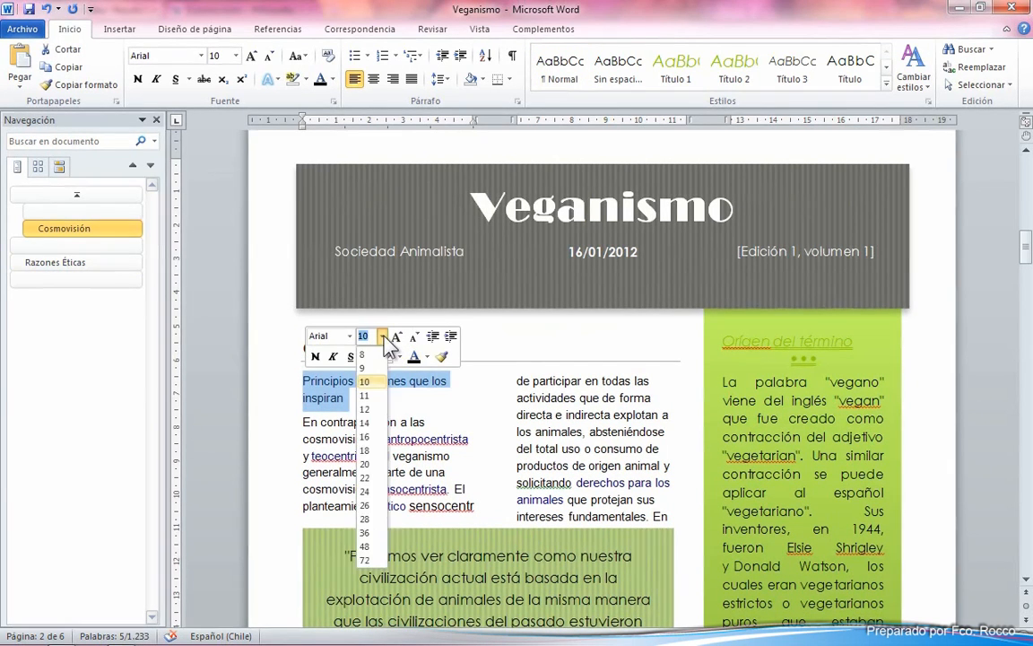
pyautogui.click(366, 410)
pyautogui.click(404, 403)
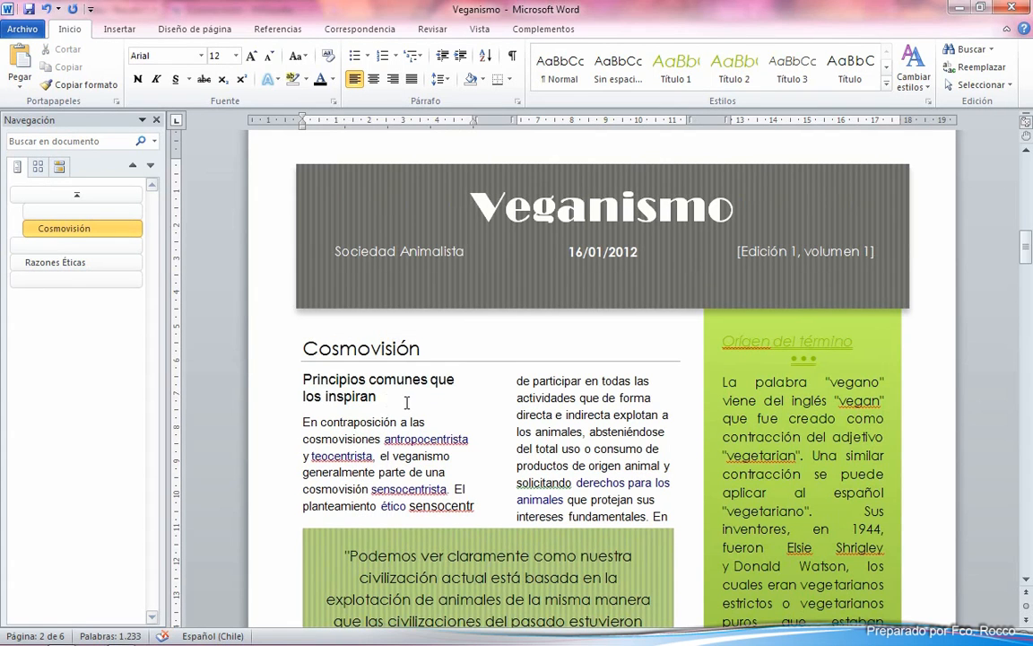
pyautogui.moveTo(376, 395); pyautogui.dragTo(307, 387)
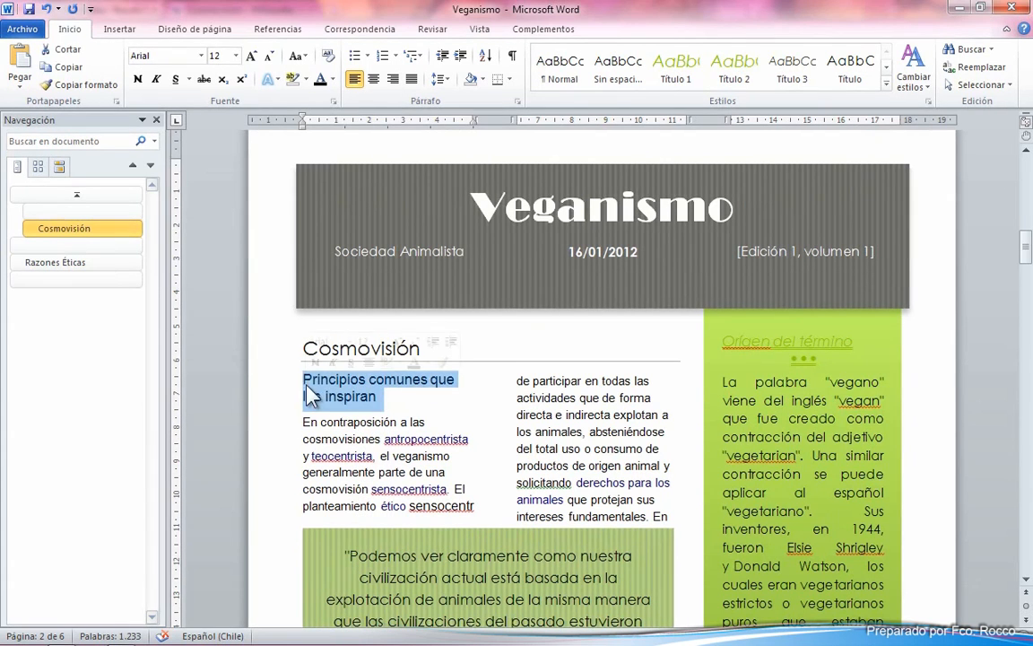
pyautogui.click(315, 363)
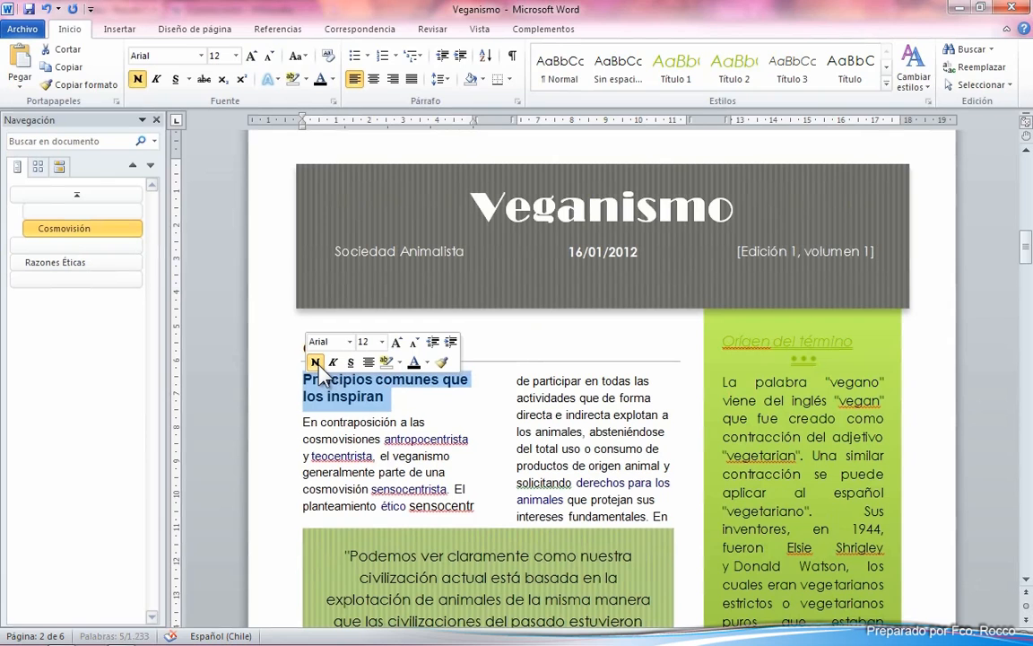
# - Remove the bold formatting from the subtitle "Principios comunes que los inspiran" under the heading "Cosmovisión"
pyautogui.click(315, 362)
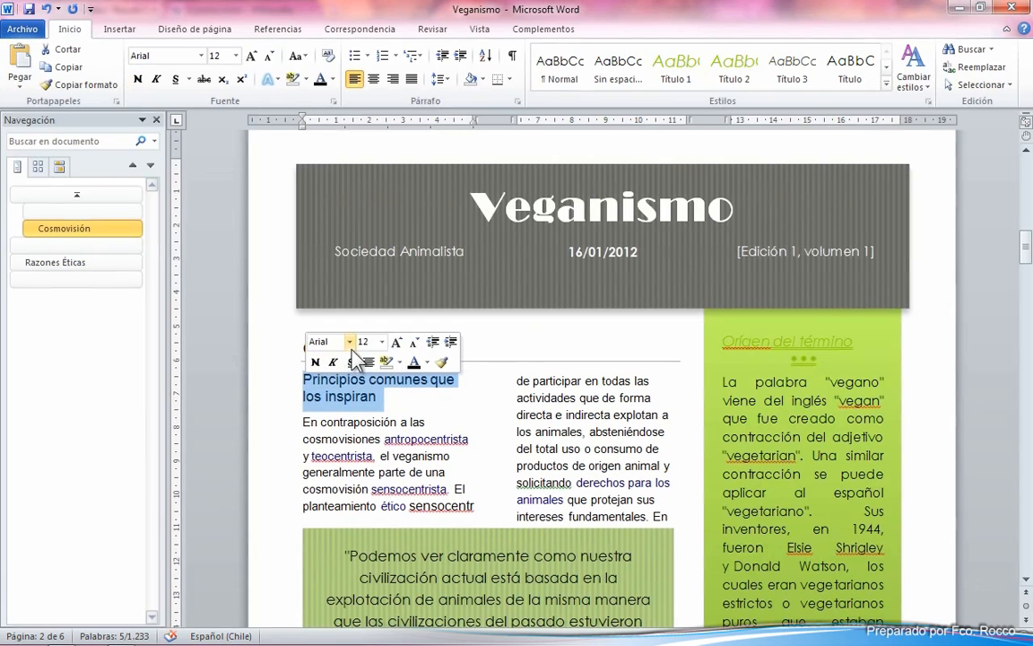
pyautogui.click(413, 402)
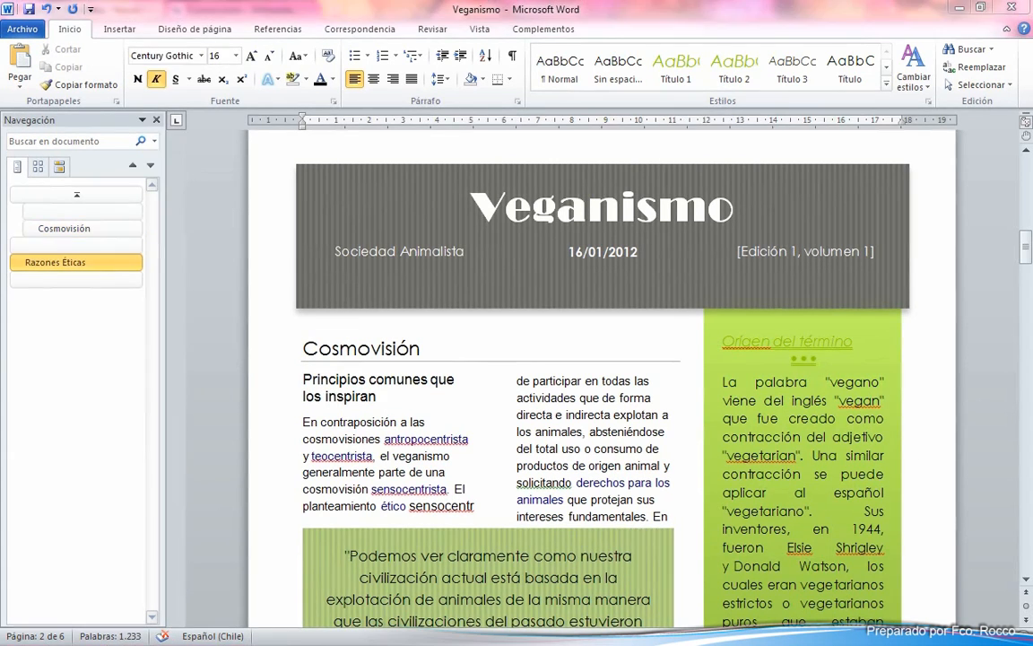
pyautogui.moveTo(352, 371); pyautogui.dragTo(381, 394)
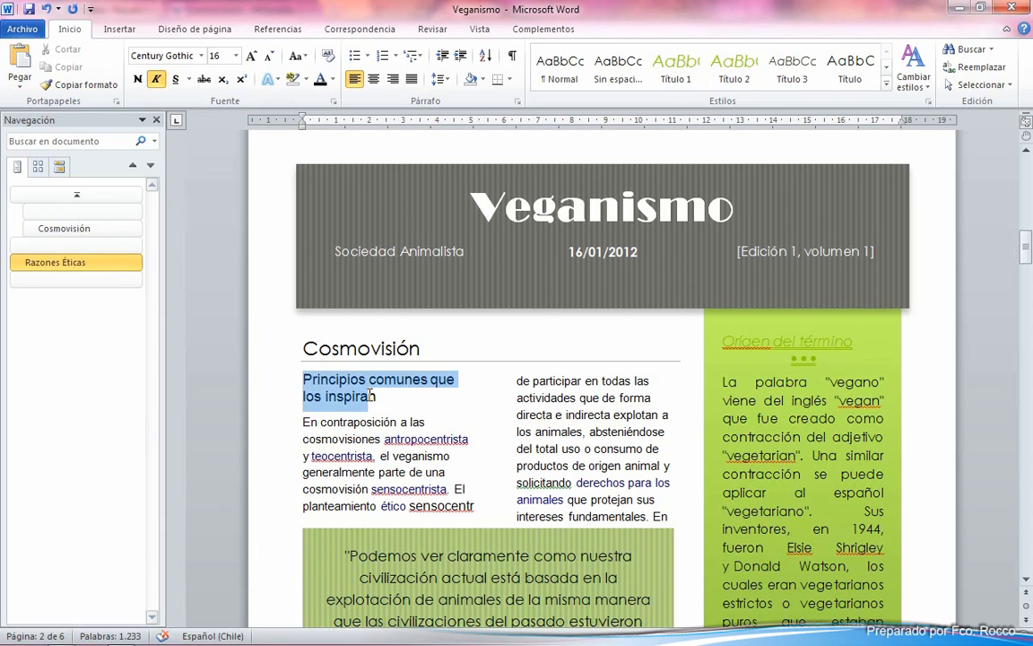
pyautogui.click(388, 394)
# - Set the subtitle "Cuales son sus valores" under "Razones Éticas" to Arial, size 12
pyautogui.scroll(-4, 391, 409)
pyautogui.scroll(-18, 390, 409)
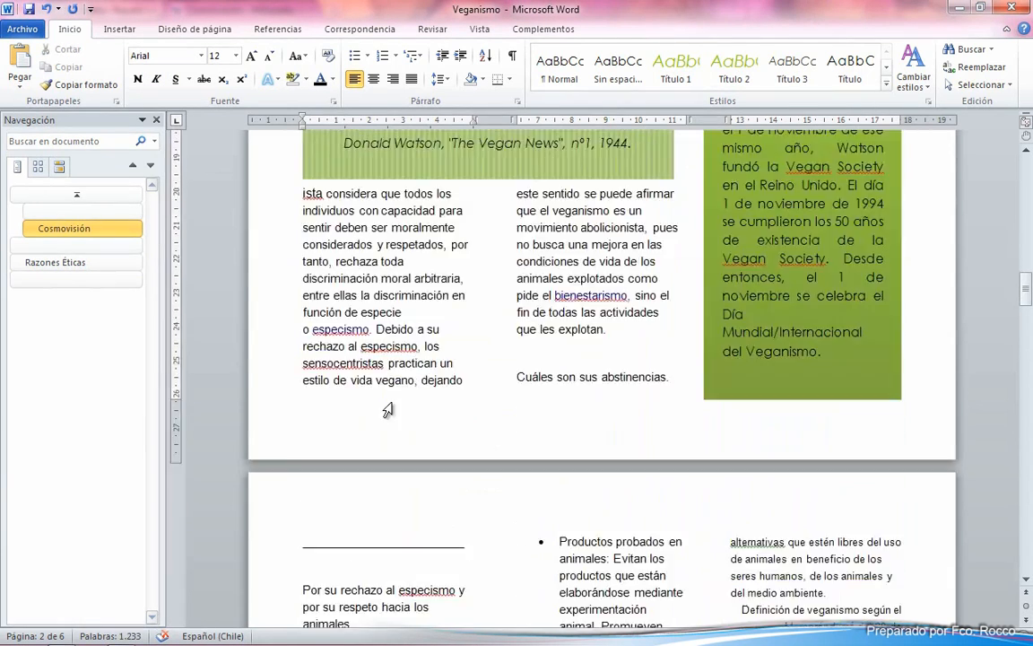
pyautogui.moveTo(443, 311); pyautogui.dragTo(295, 303)
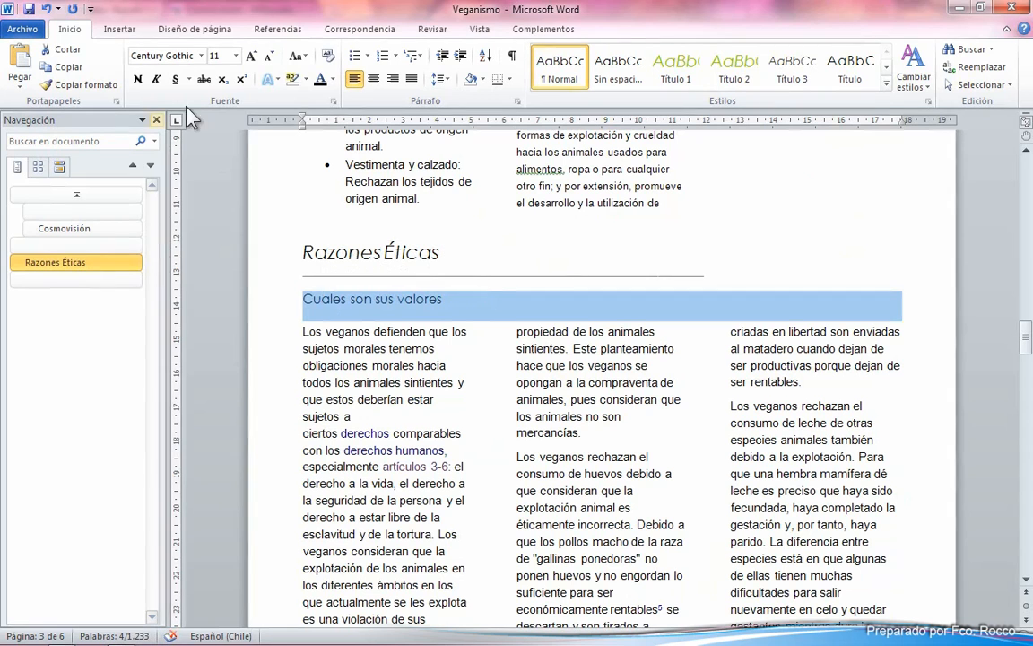
pyautogui.click(203, 56)
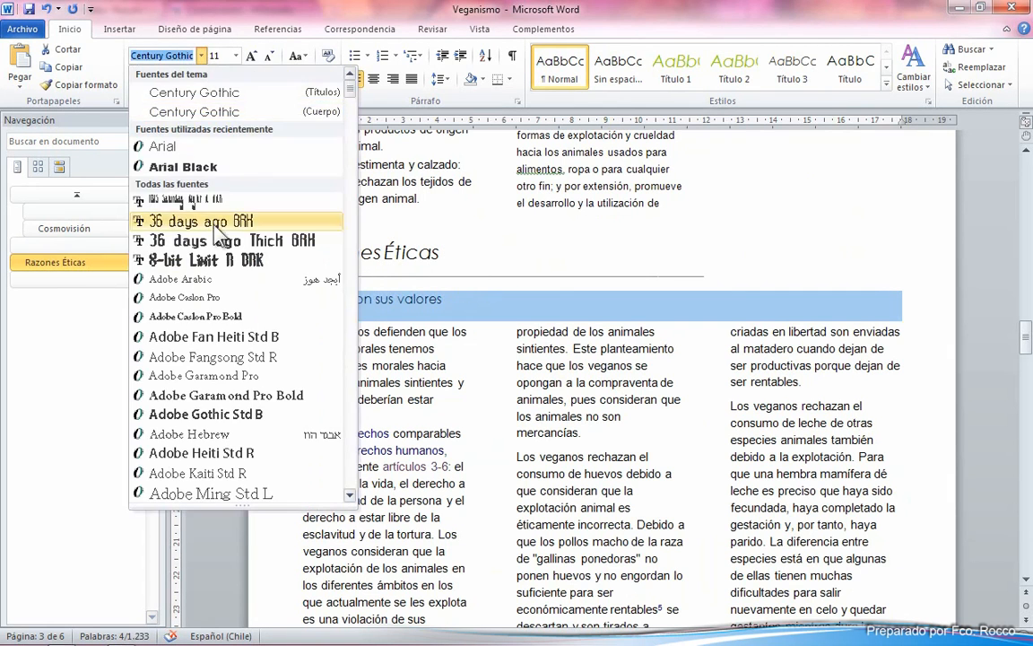
pyautogui.scroll(-6, 238, 312)
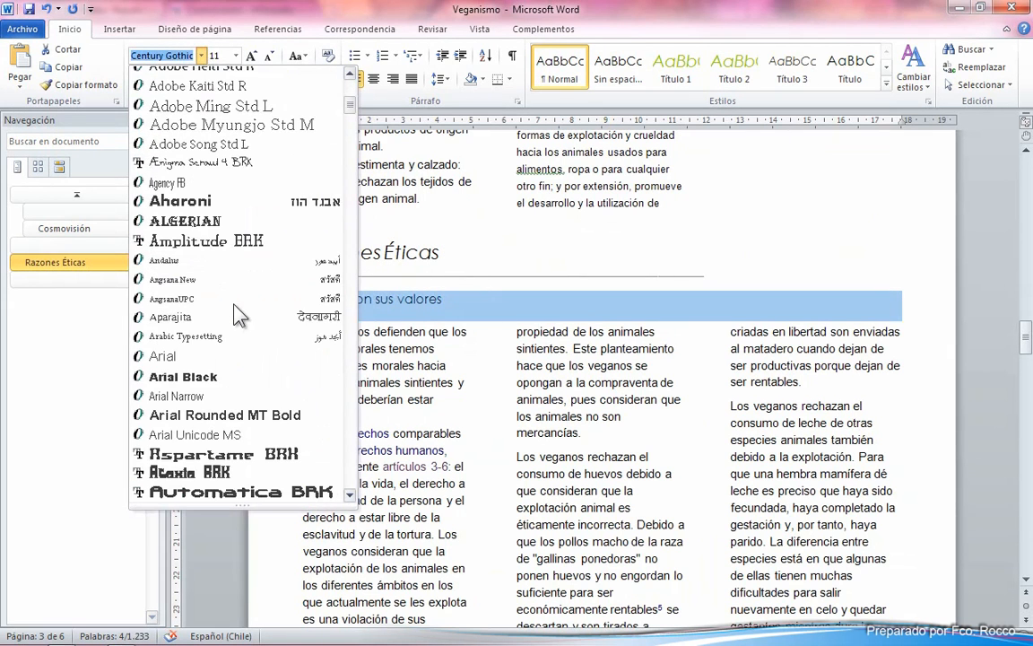
pyautogui.click(184, 355)
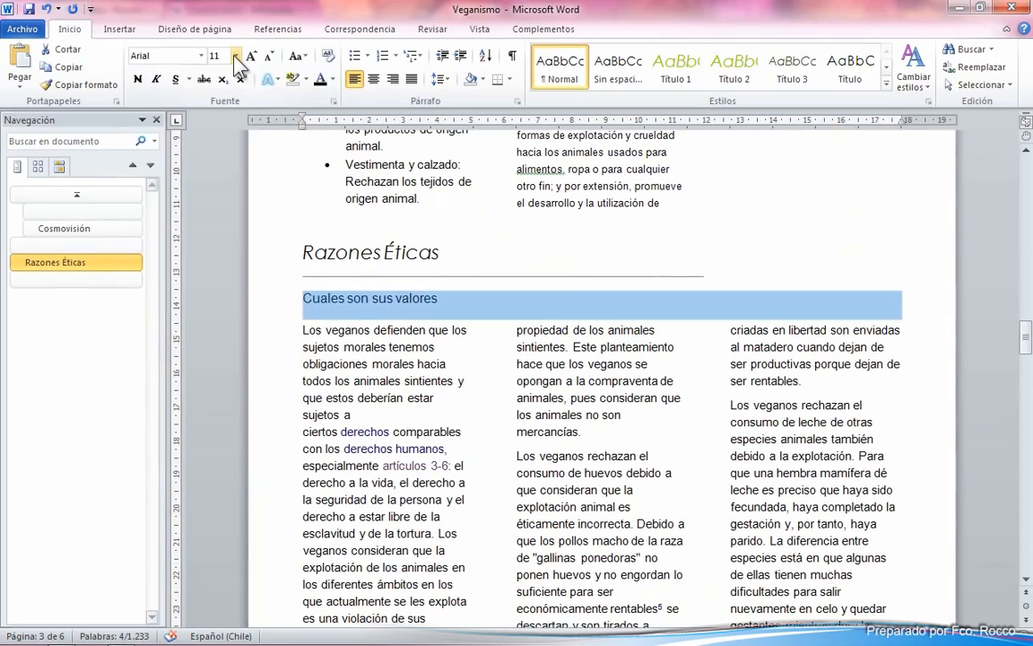
pyautogui.click(236, 55)
pyautogui.click(218, 128)
pyautogui.click(431, 331)
# - Try applying the Título 1 style to the heading "Cosmovisión" and adding an empty line beneath it
pyautogui.scroll(15, 491, 354)
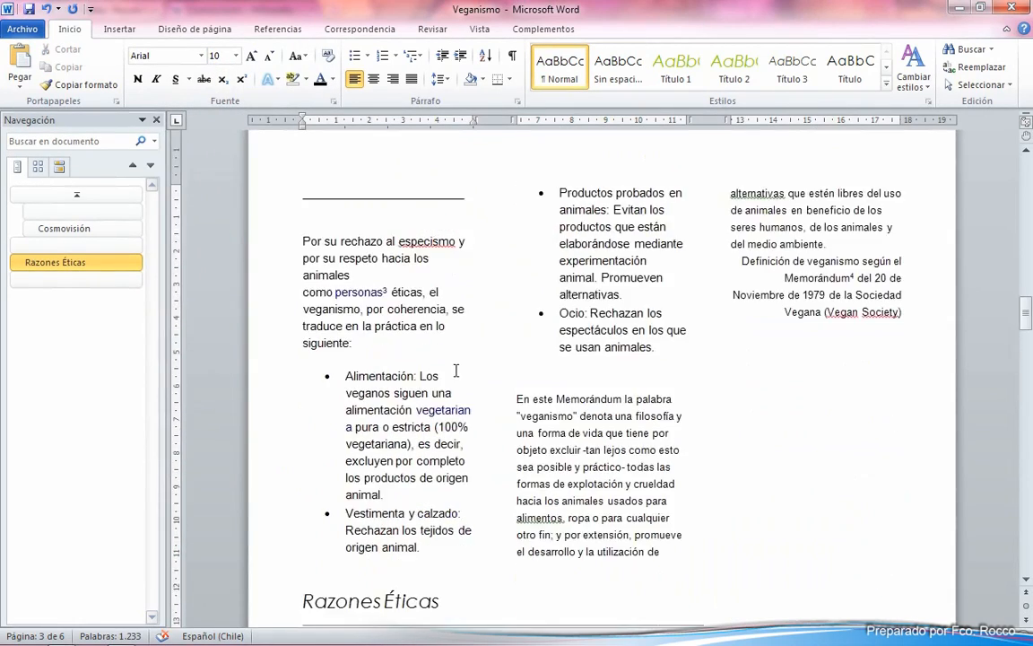
pyautogui.scroll(7, 492, 359)
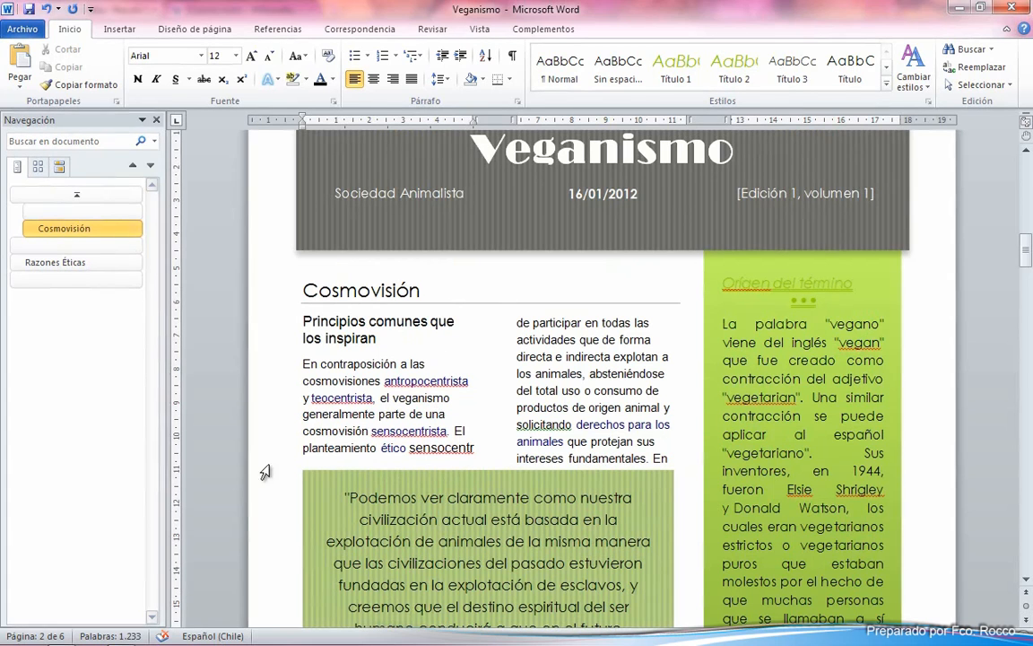
pyautogui.moveTo(421, 285); pyautogui.dragTo(303, 296)
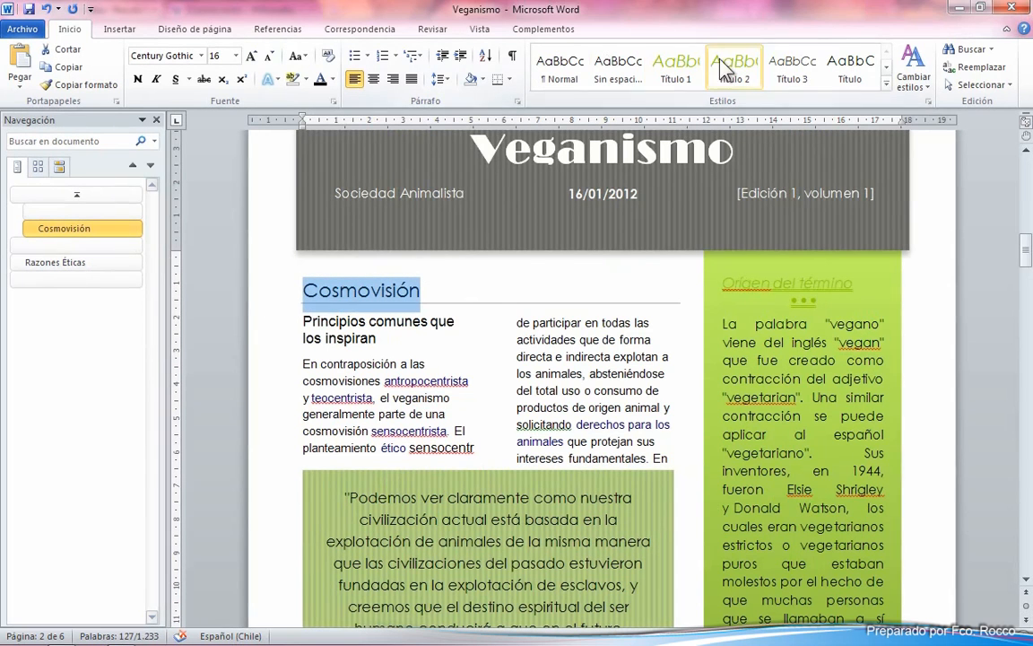
pyautogui.click(680, 69)
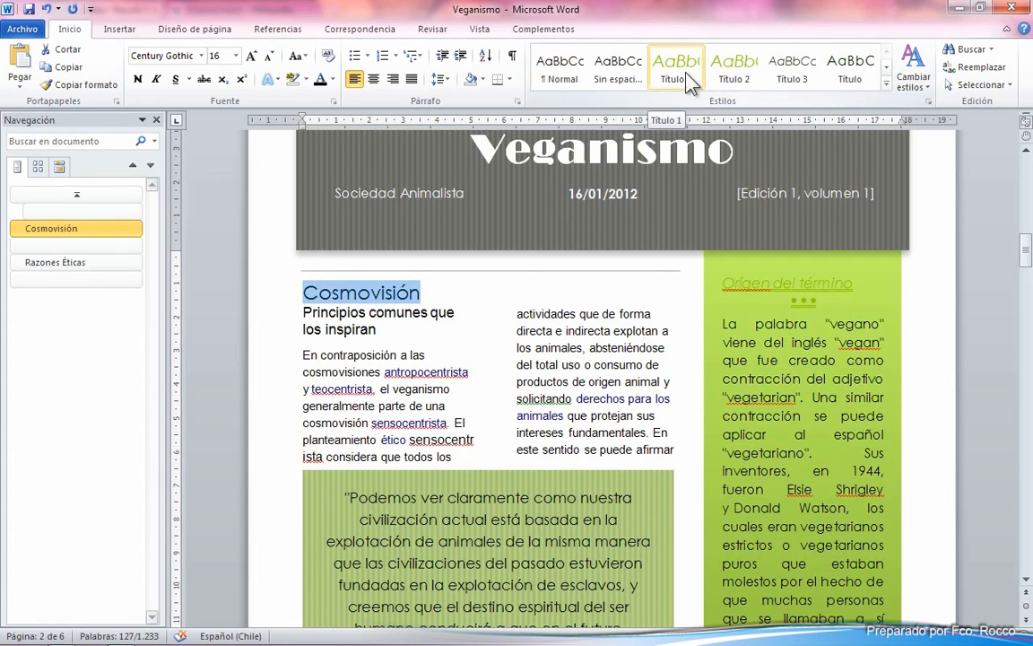
pyautogui.click(457, 291)
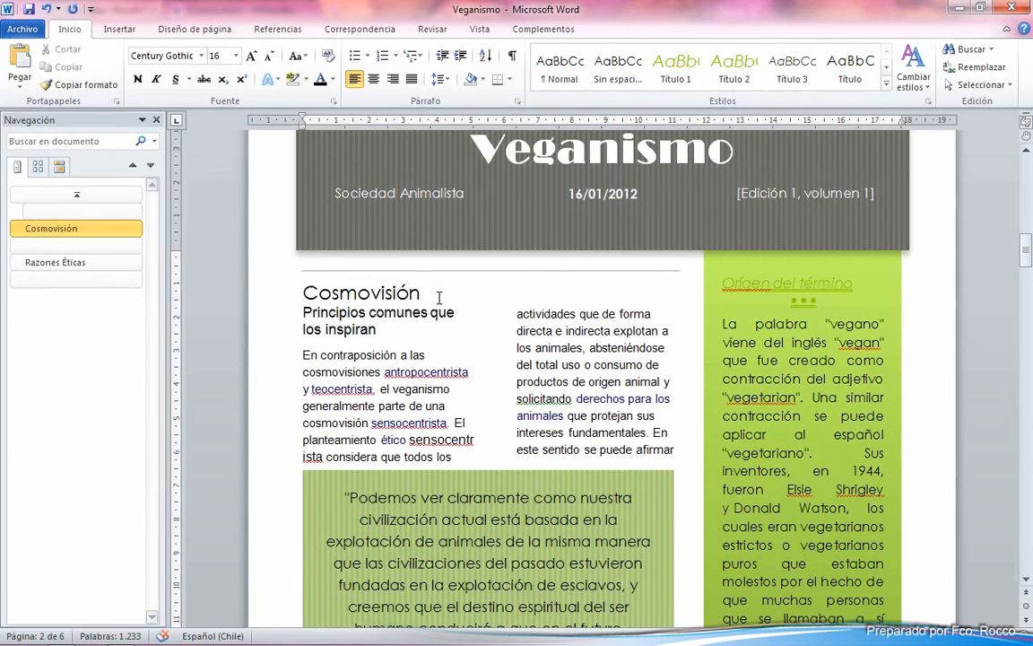
pyautogui.press('Return')
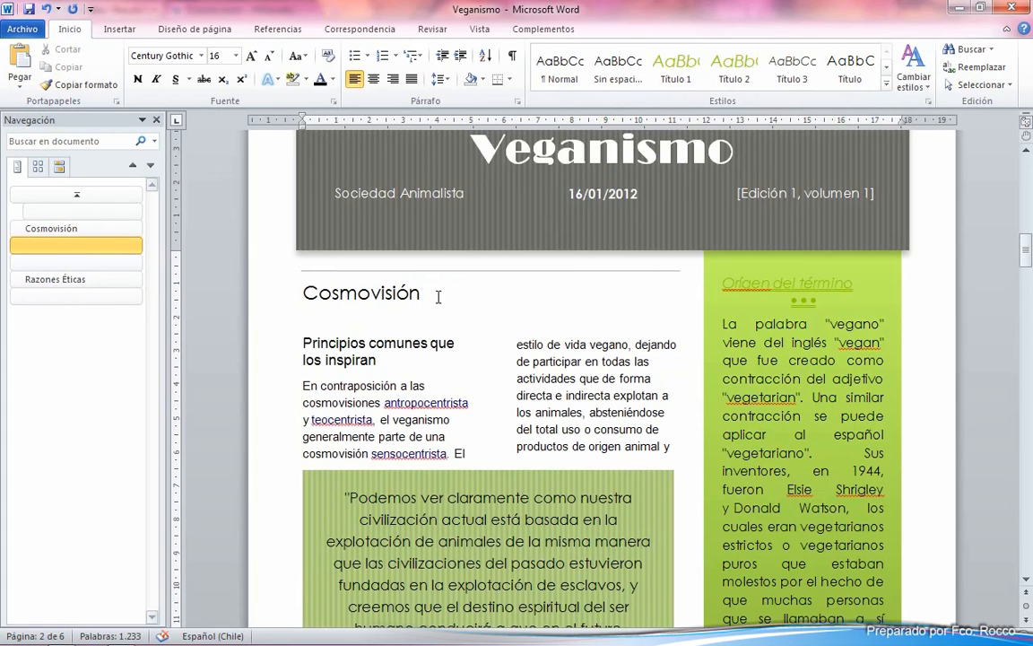
pyautogui.press('BackSpace')
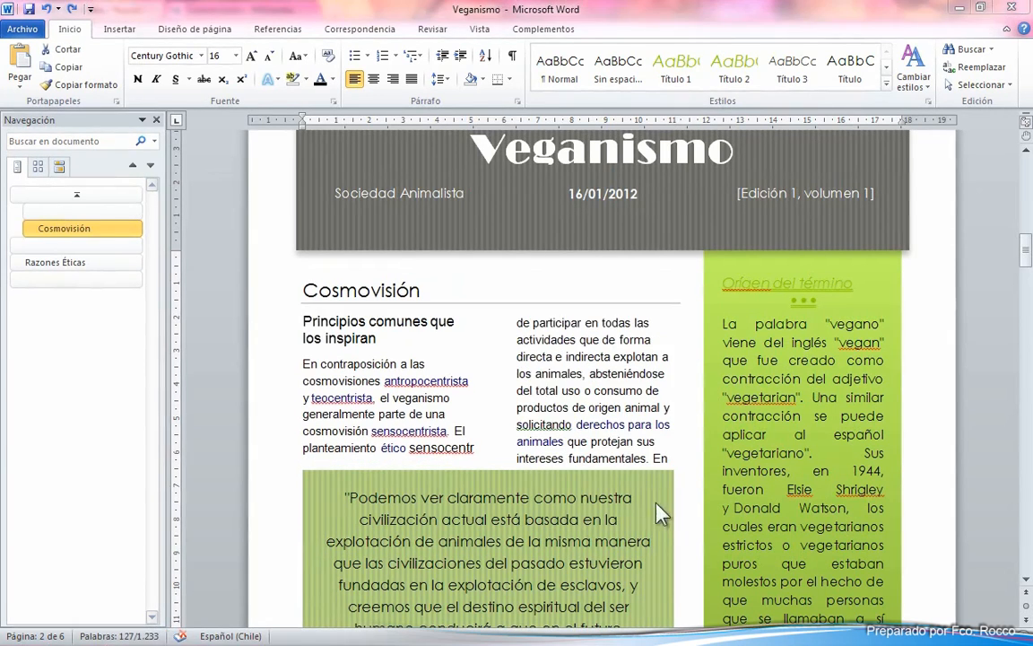
# - Apply the Título 1 style to the heading "Cosmovisión"
pyautogui.doubleClick(305, 292)
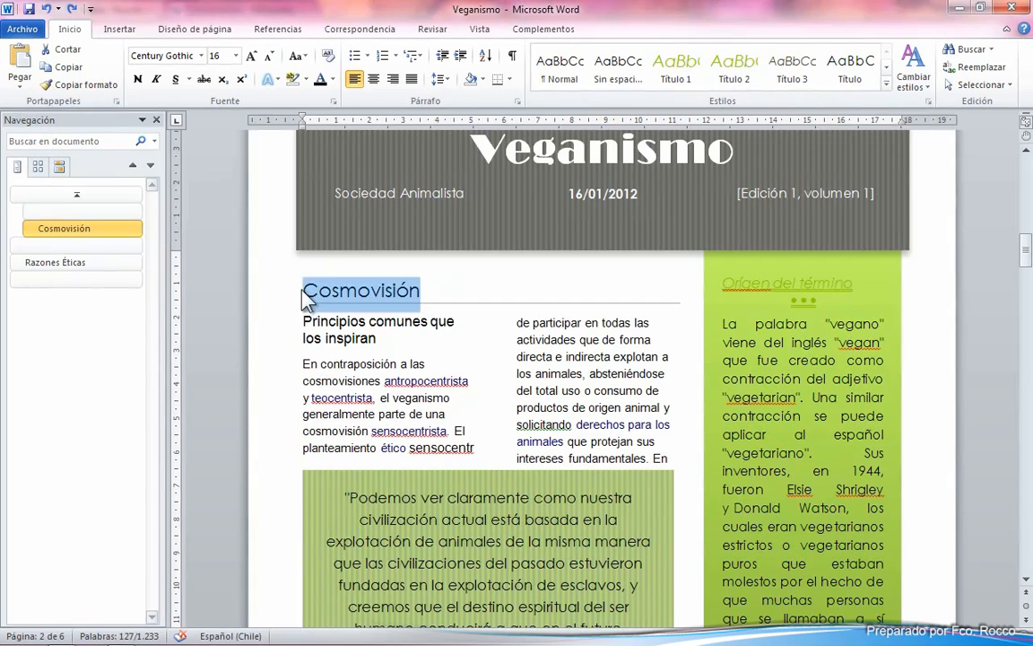
pyautogui.click(679, 75)
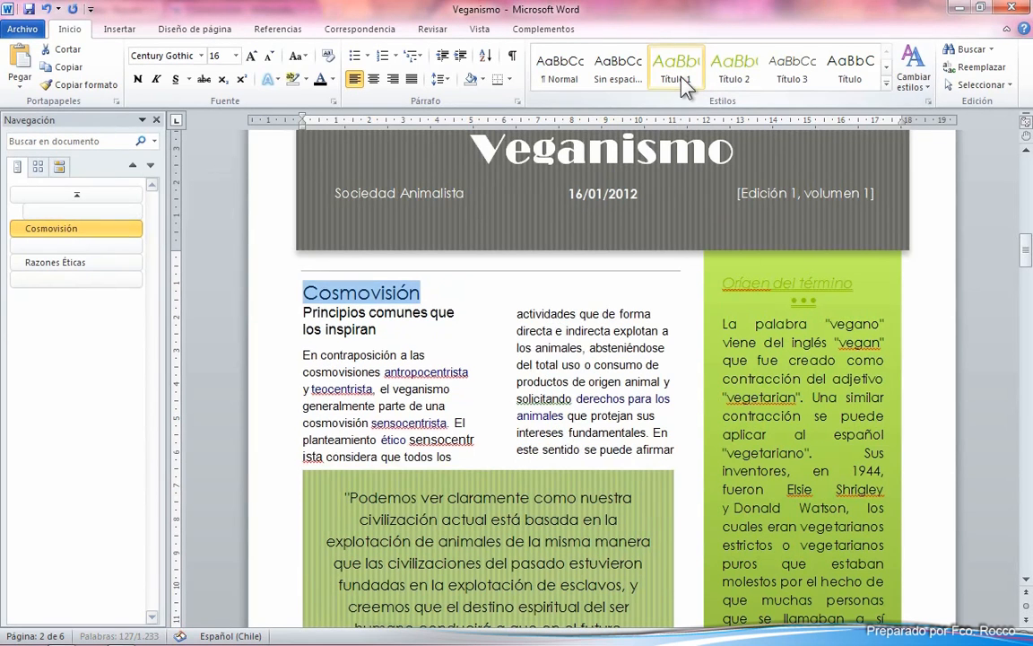
pyautogui.hotkey('ctrl', 'z')
pyautogui.click(466, 296)
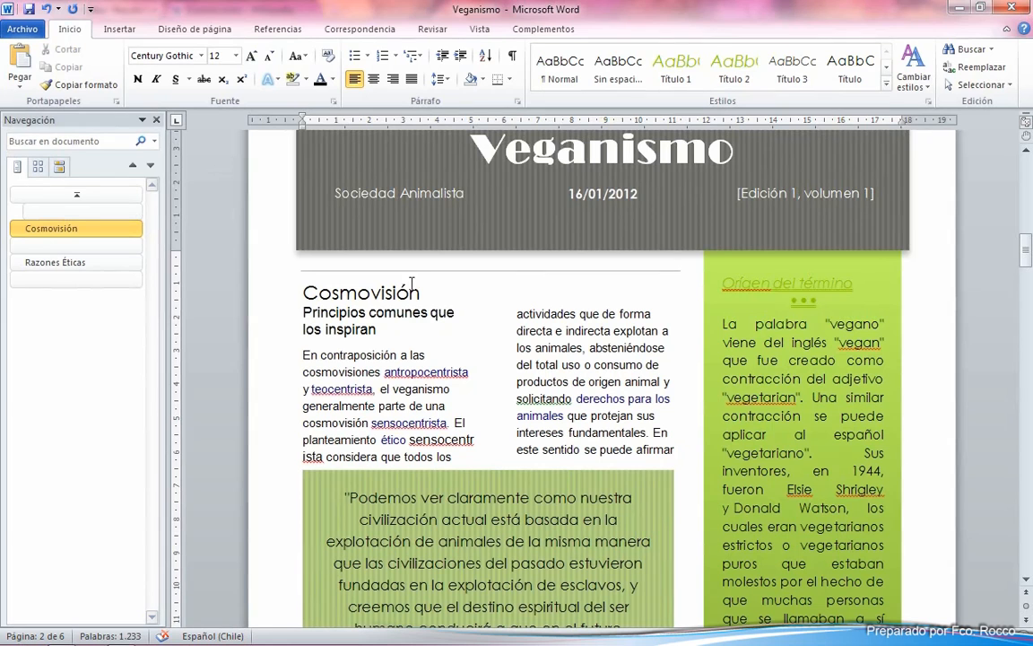
# - Add a new line below the heading "Cosmovisión" and fill it with underscores across the text column as a rule
pyautogui.click(456, 294)
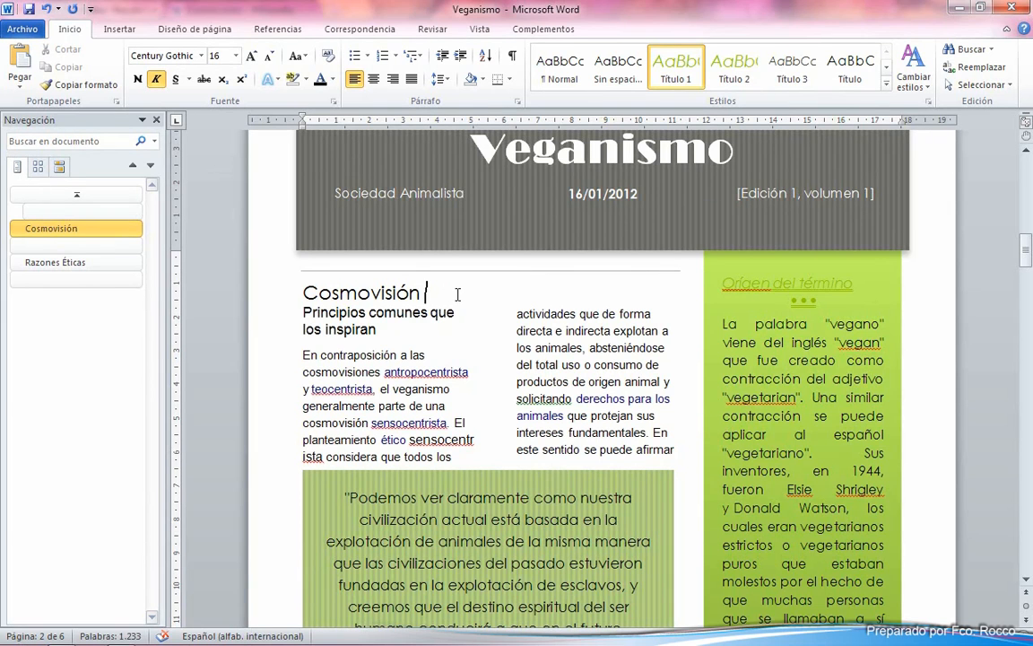
pyautogui.press('Return')
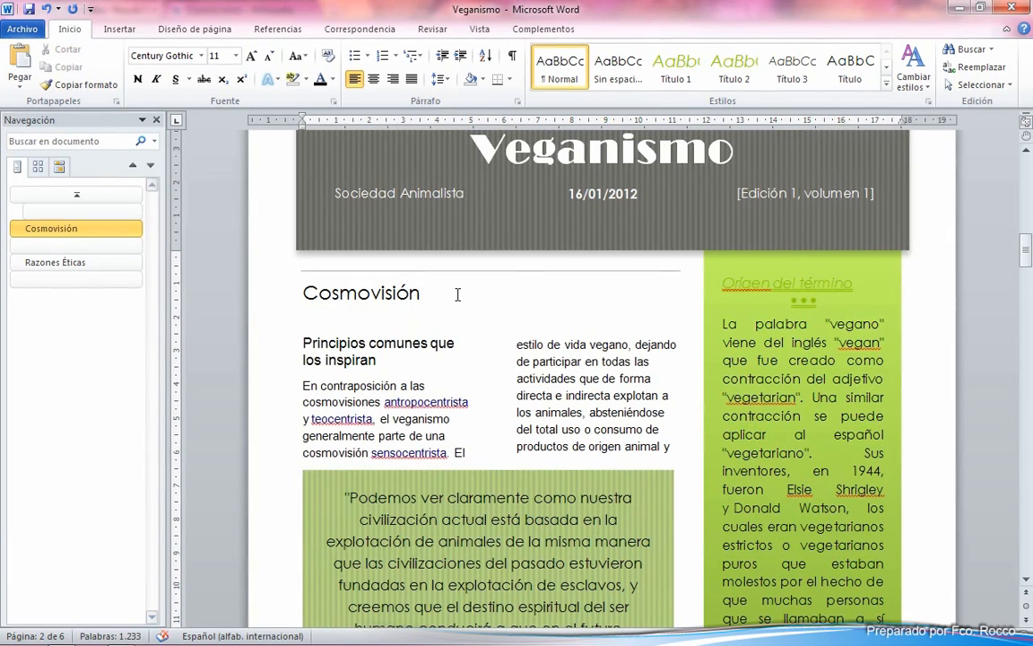
pyautogui.write('___________________')
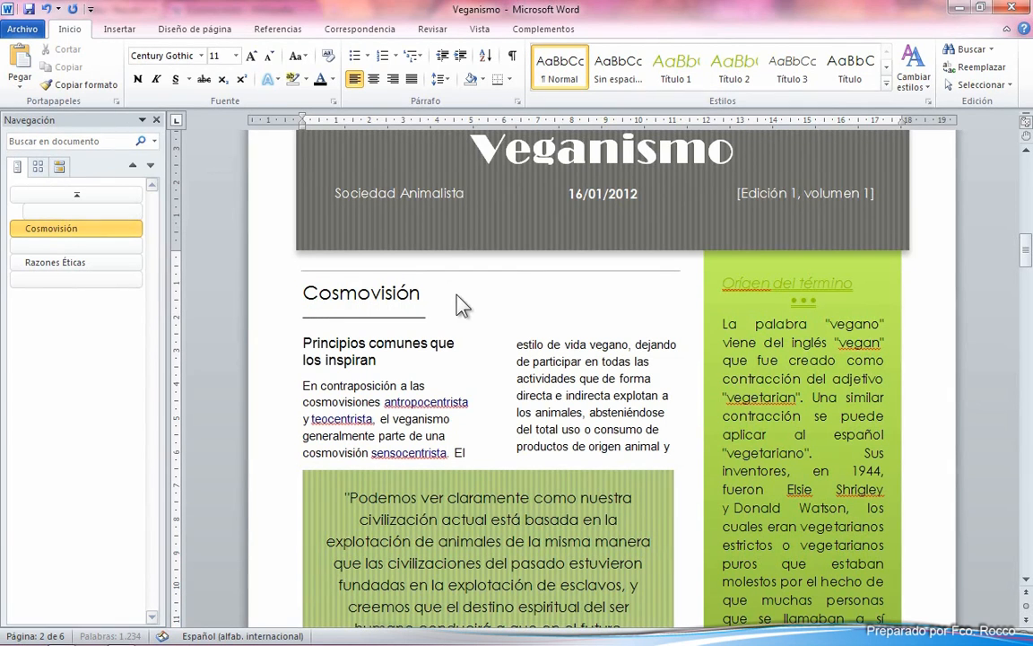
pyautogui.write('______________')
# - Add a period to the end of the subtitle "Principios comunes que los inspiran" and apply the Título 2 style to it
pyautogui.moveTo(412, 291)
pyautogui.mouseDown()
pyautogui.moveTo(295, 288)
pyautogui.moveTo(421, 303)
pyautogui.mouseUp()
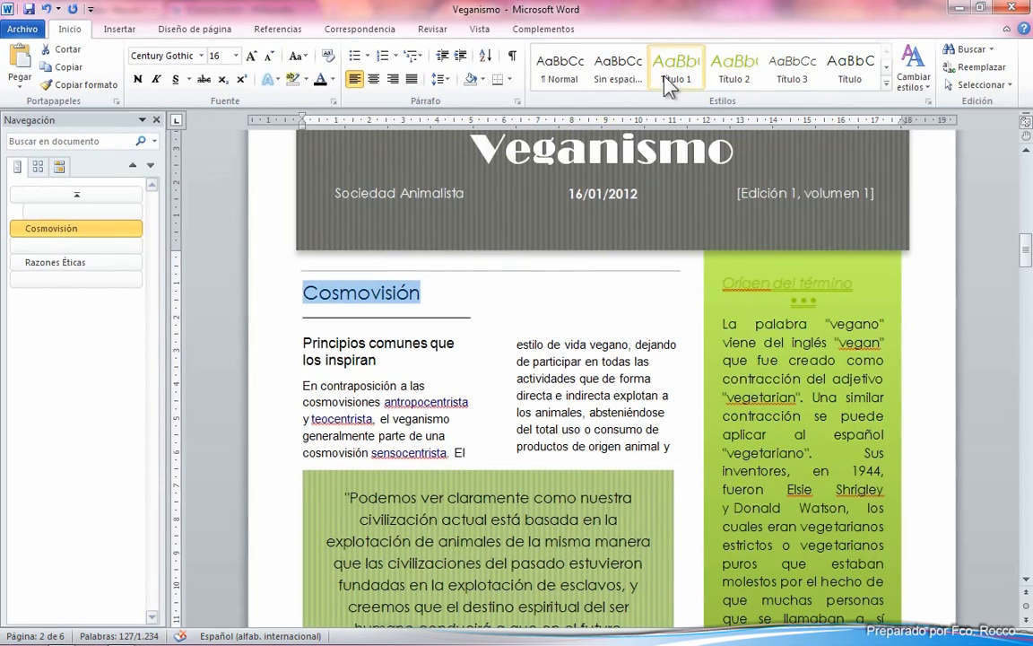
pyautogui.moveTo(380, 362); pyautogui.dragTo(303, 342)
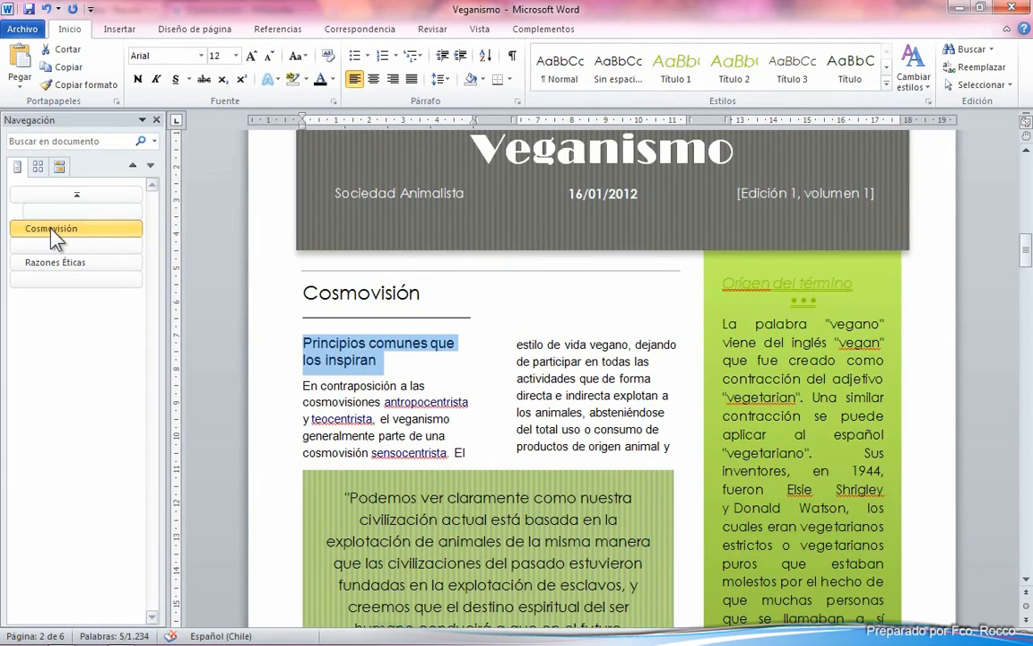
pyautogui.click(382, 361)
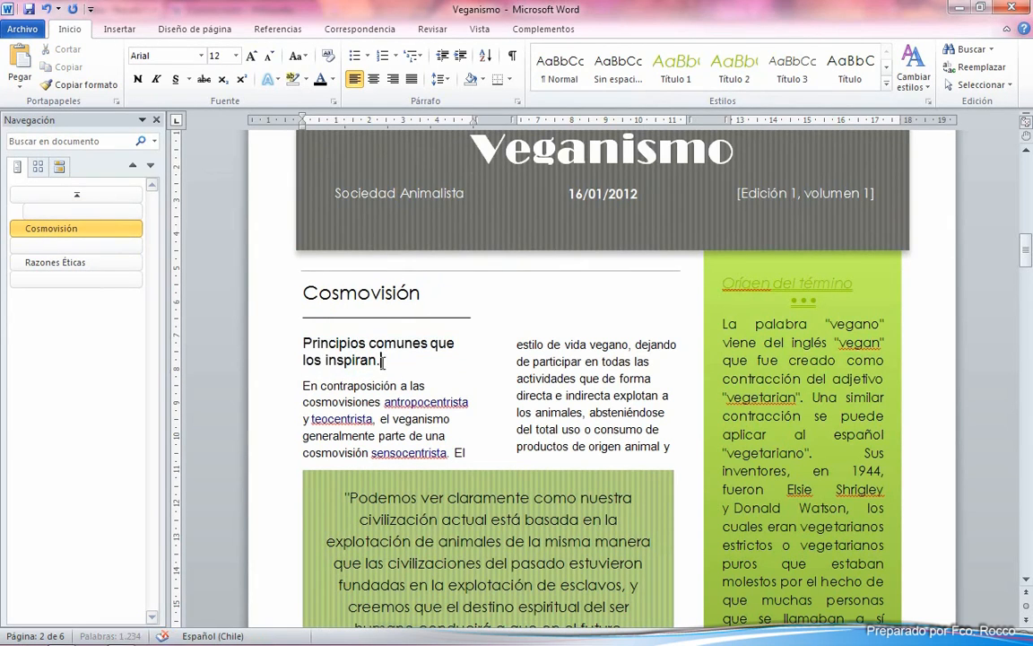
pyautogui.moveTo(382, 361); pyautogui.dragTo(303, 343)
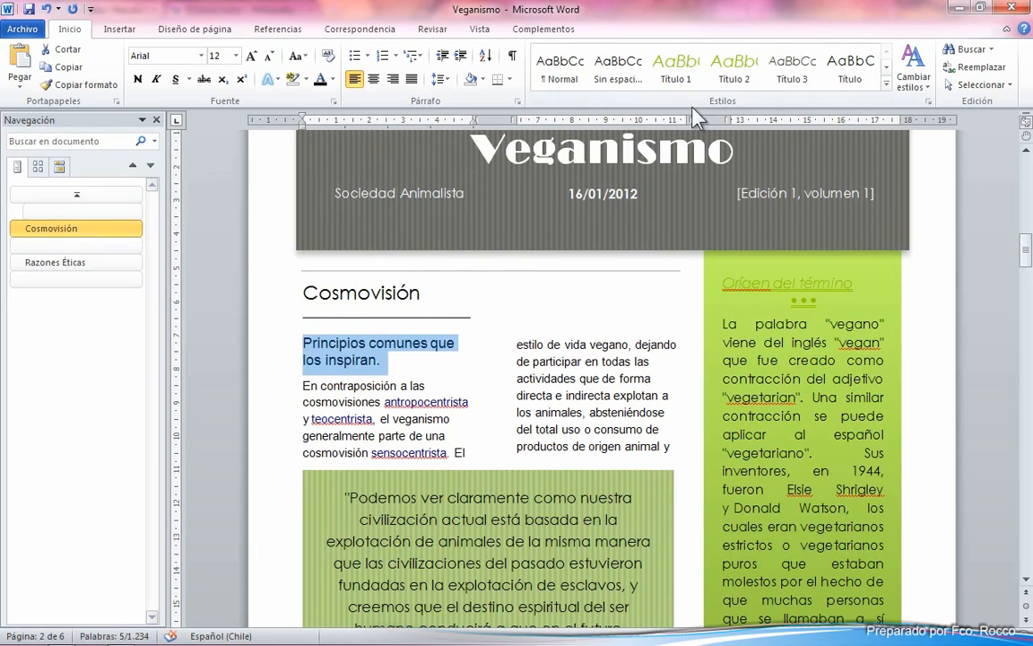
pyautogui.click(734, 70)
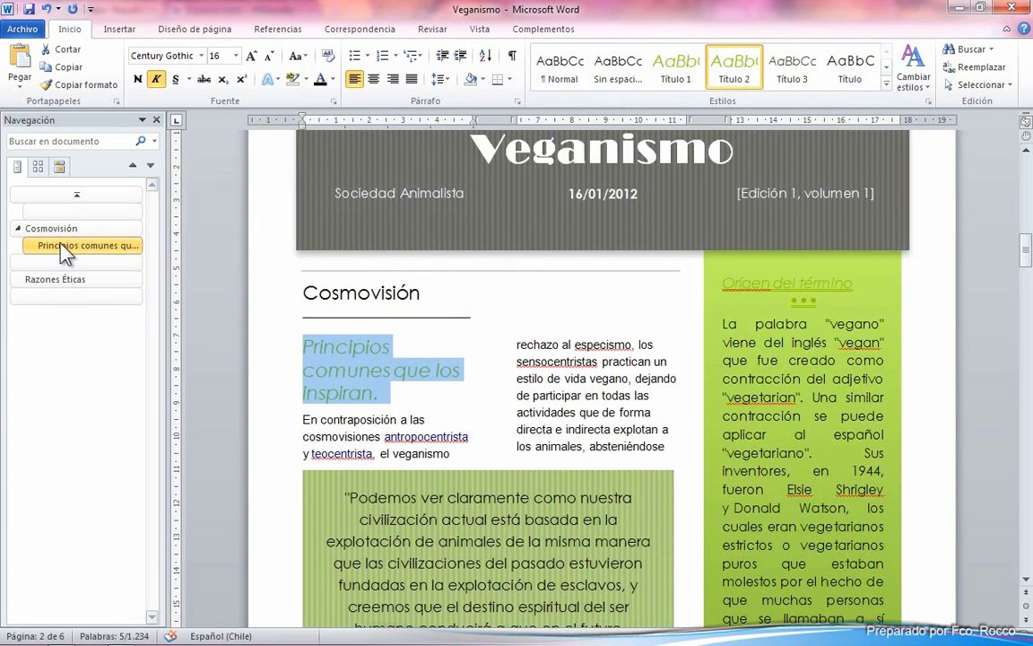
# - Collapse and expand the "Cosmovisión" heading in the document outline to examine its nested subtitle
pyautogui.click(17, 229)
pyautogui.click(17, 229)
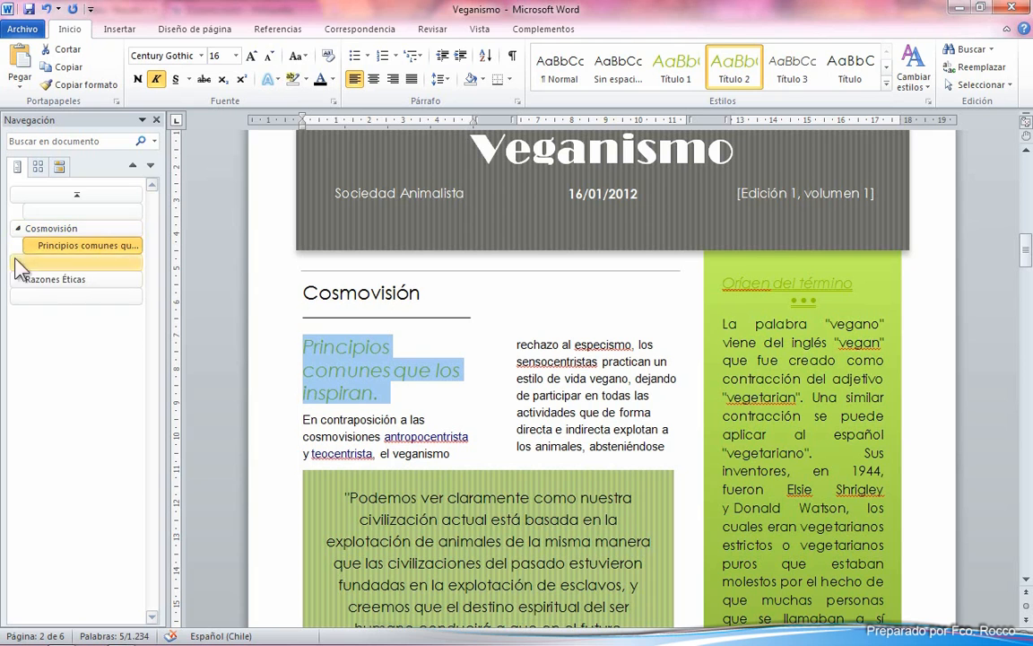
pyautogui.click(17, 229)
pyautogui.click(17, 228)
# - Set the font colour of the subtitle "Principios comunes que los inspiran." under "Cosmovisión" to black
pyautogui.click(404, 369)
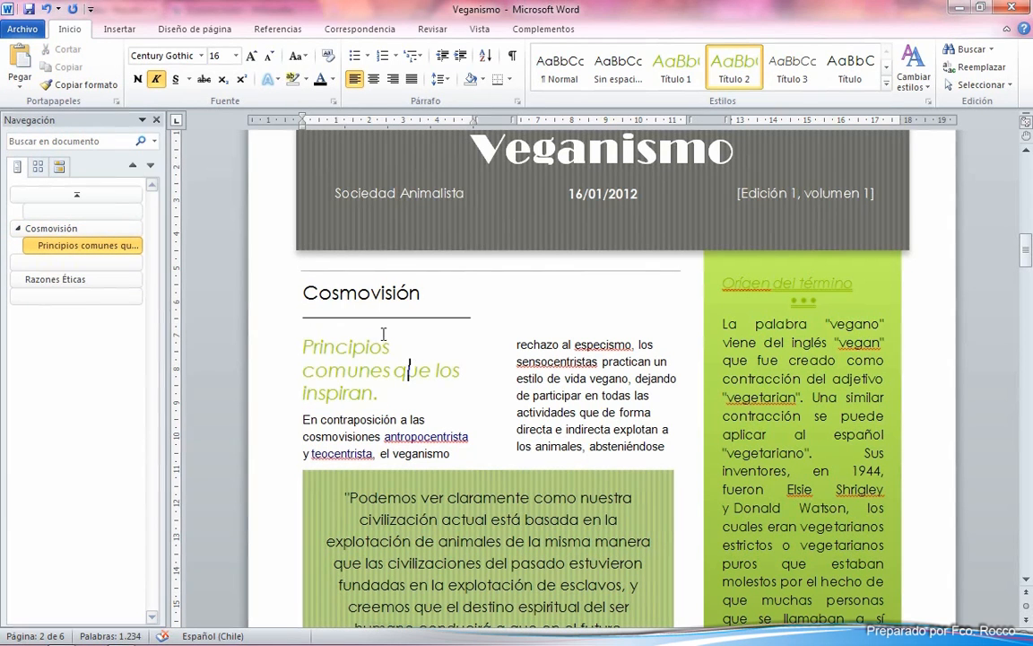
pyautogui.tripleClick(332, 351)
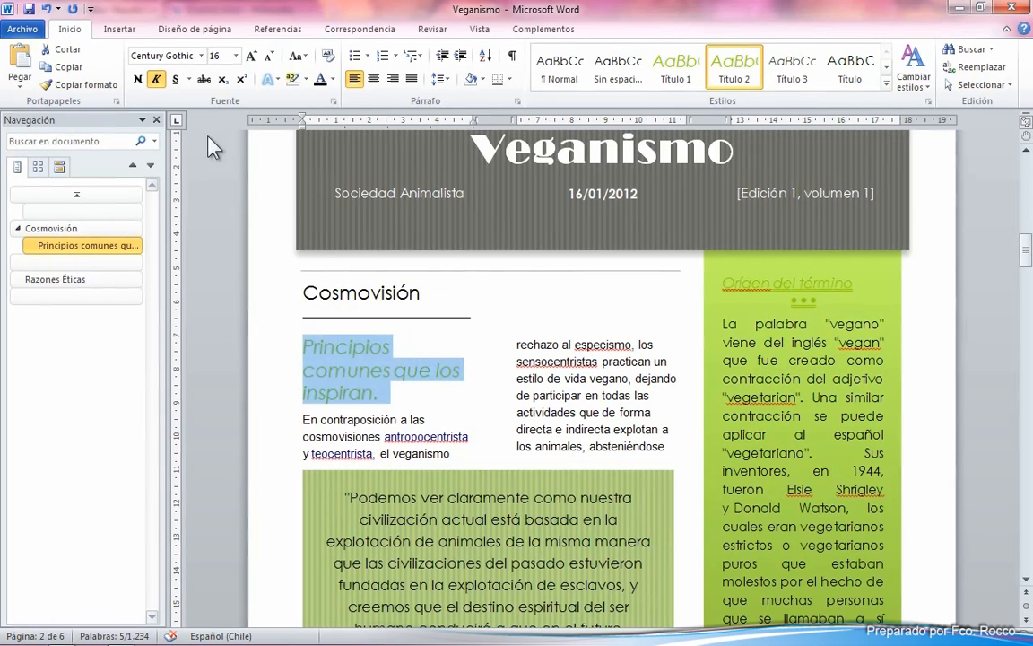
pyautogui.click(332, 82)
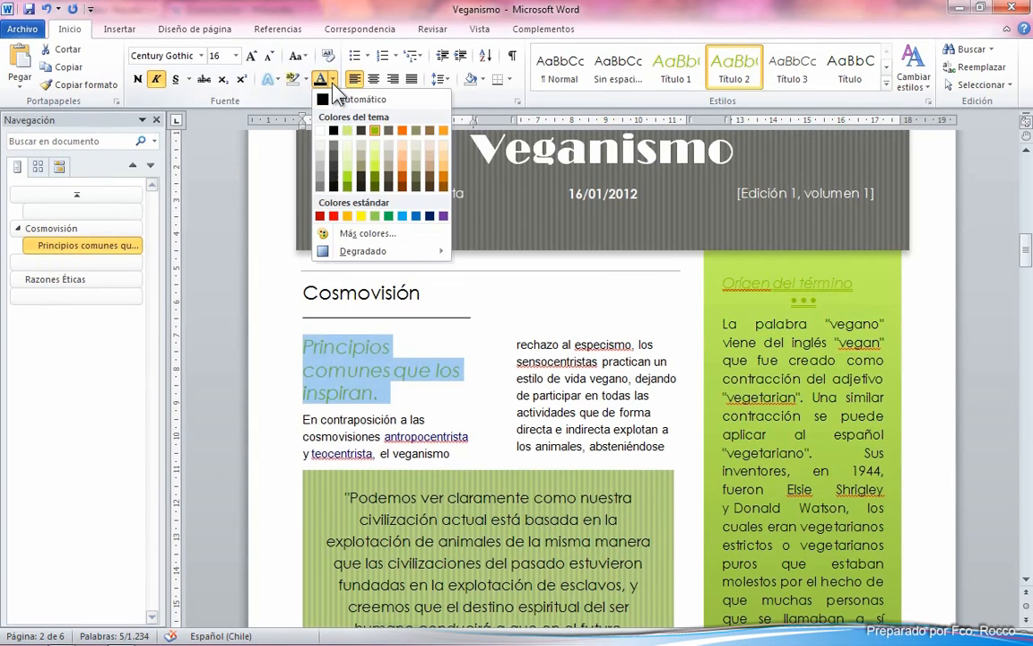
pyautogui.click(344, 142)
pyautogui.click(394, 369)
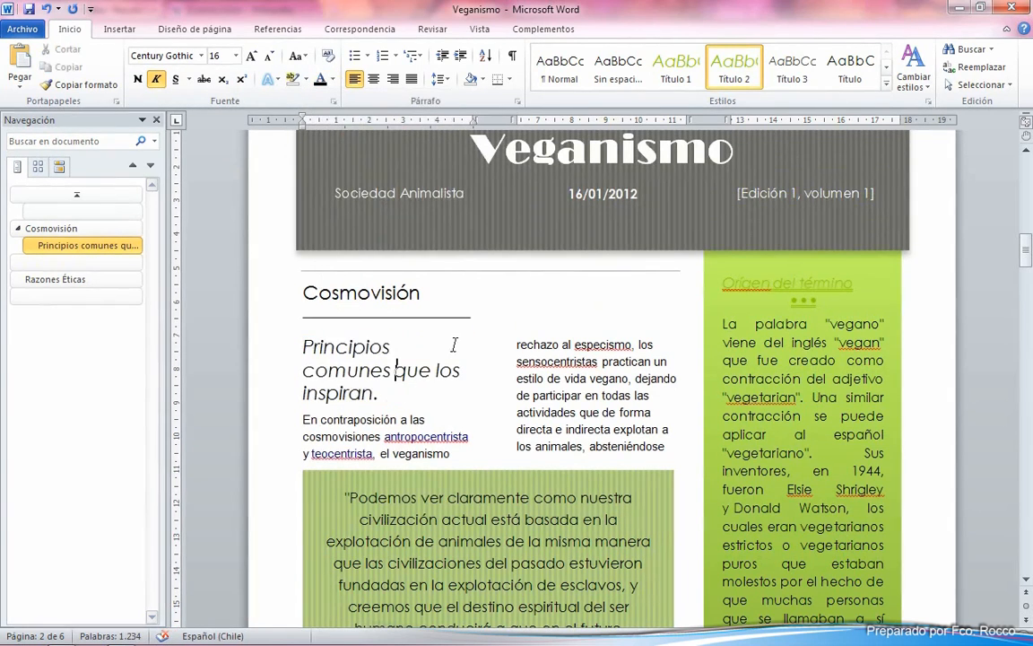
# - Set the words "Principios comunes que los inspiran" in the subtitle under "Cosmovisión" to font size 10
pyautogui.moveTo(377, 393); pyautogui.dragTo(319, 352)
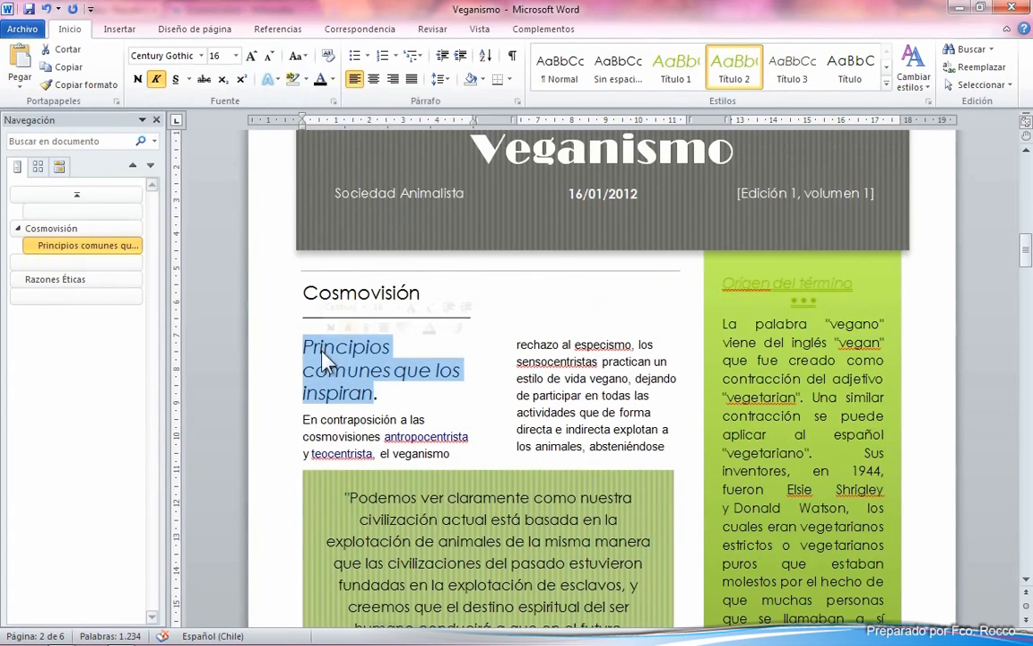
pyautogui.click(398, 308)
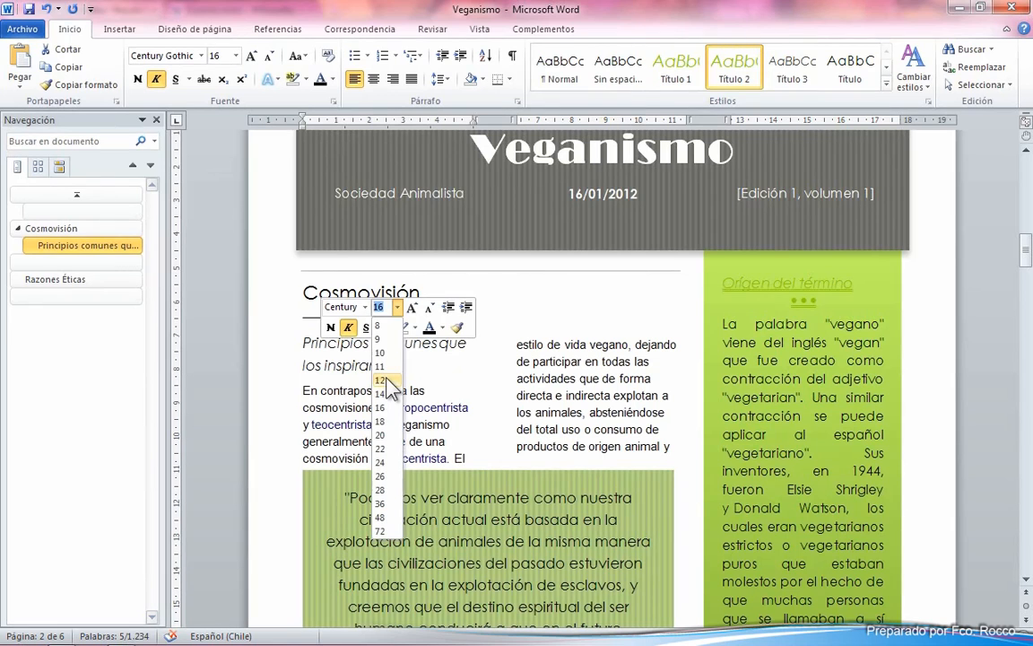
pyautogui.click(380, 353)
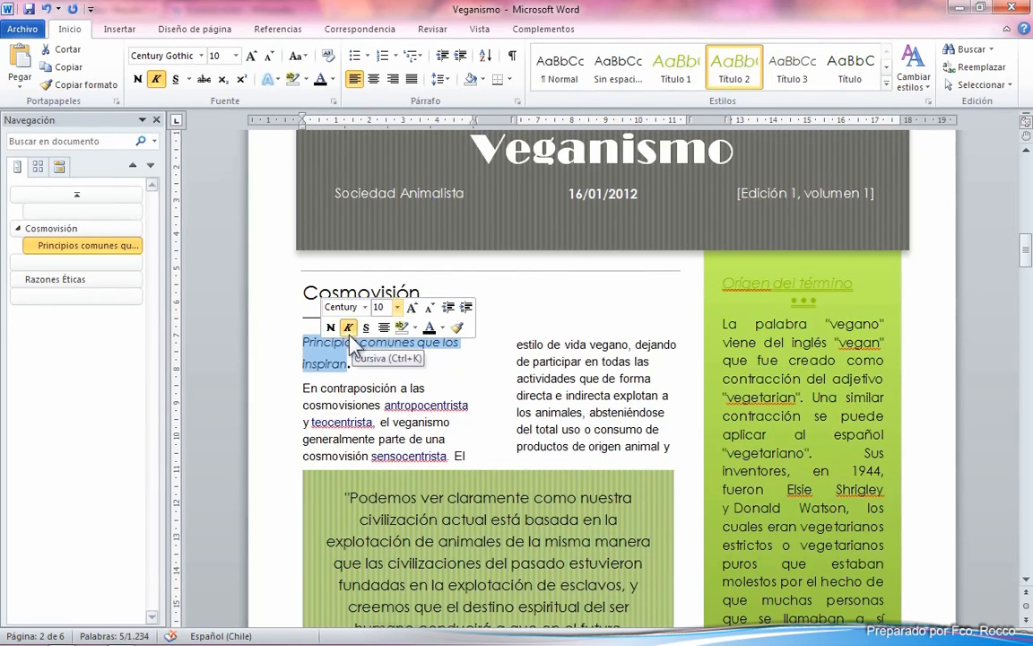
pyautogui.click(373, 367)
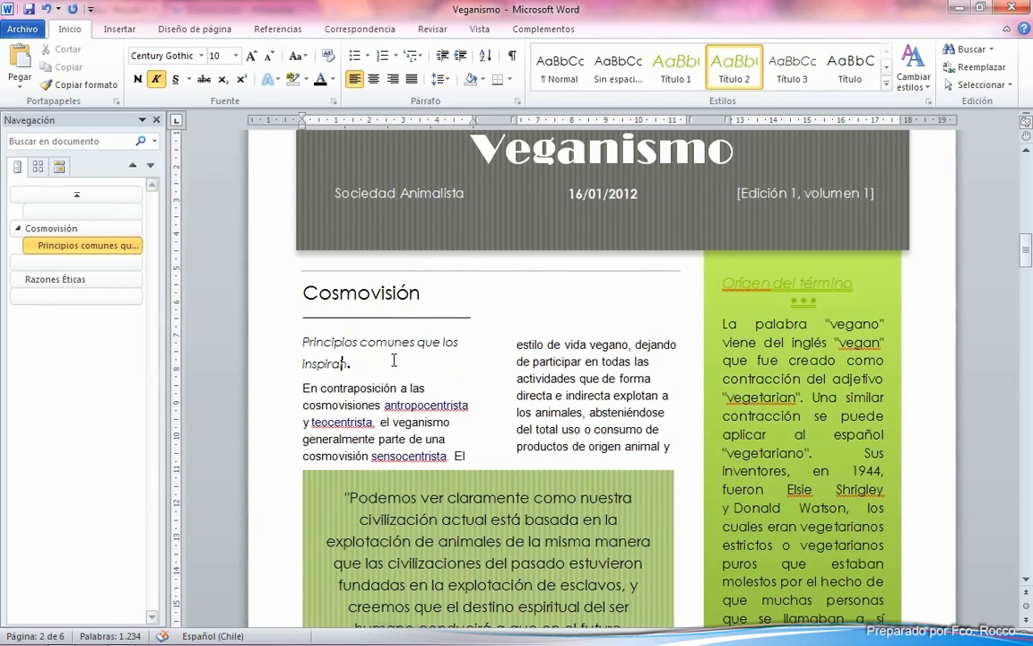
# - Set the whole subtitle "Principios comunes que los inspiran." under "Cosmovisión" to font size 12, including its period
pyautogui.moveTo(355, 362); pyautogui.dragTo(303, 341)
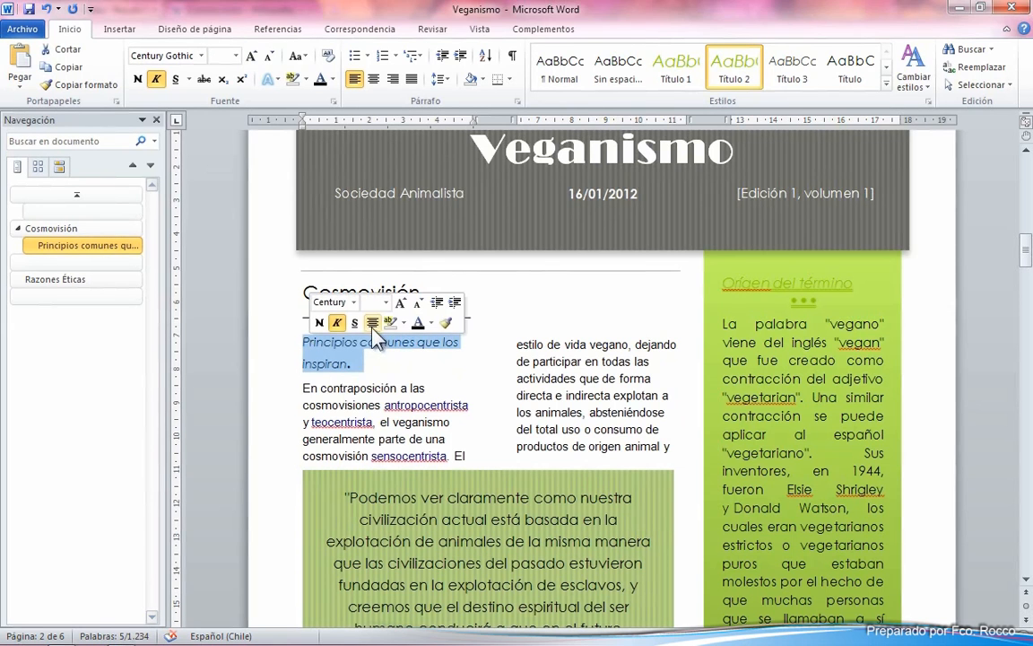
pyautogui.click(387, 303)
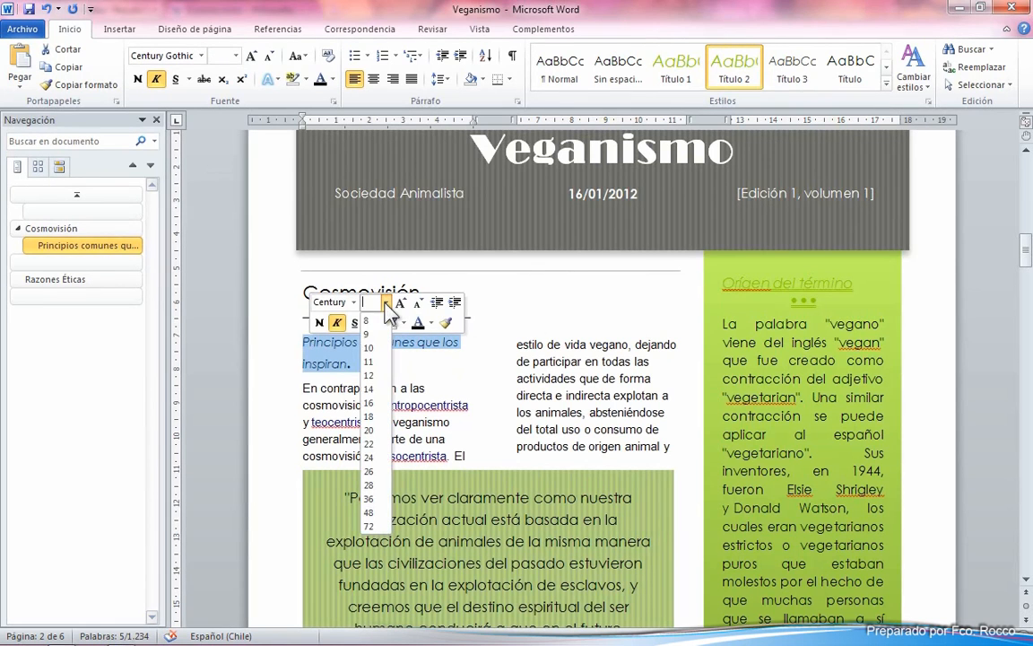
pyautogui.click(368, 370)
pyautogui.click(376, 375)
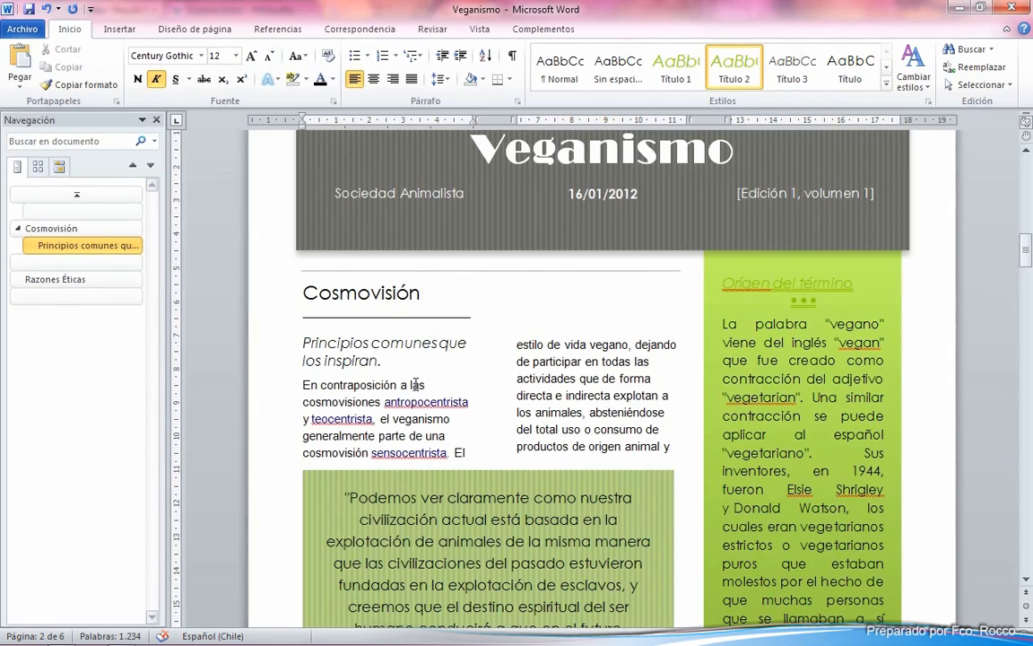
# - Select the subtitle "Cuáles son sus abstinencias." at the start of page 3
pyautogui.scroll(-15, 410, 363)
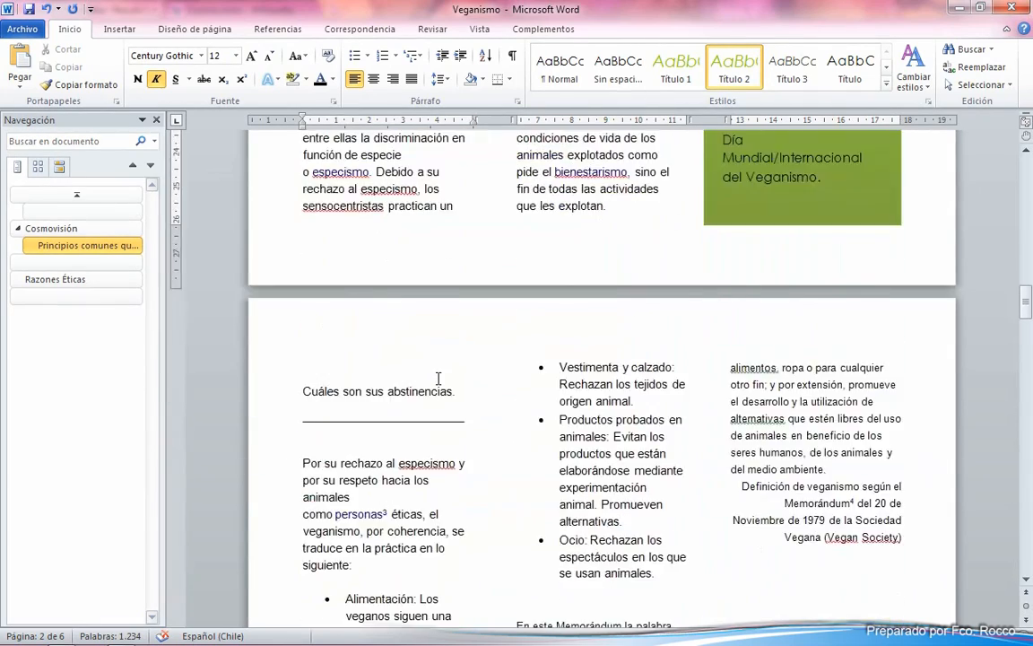
pyautogui.scroll(-2, 440, 381)
pyautogui.scroll(10, 401, 364)
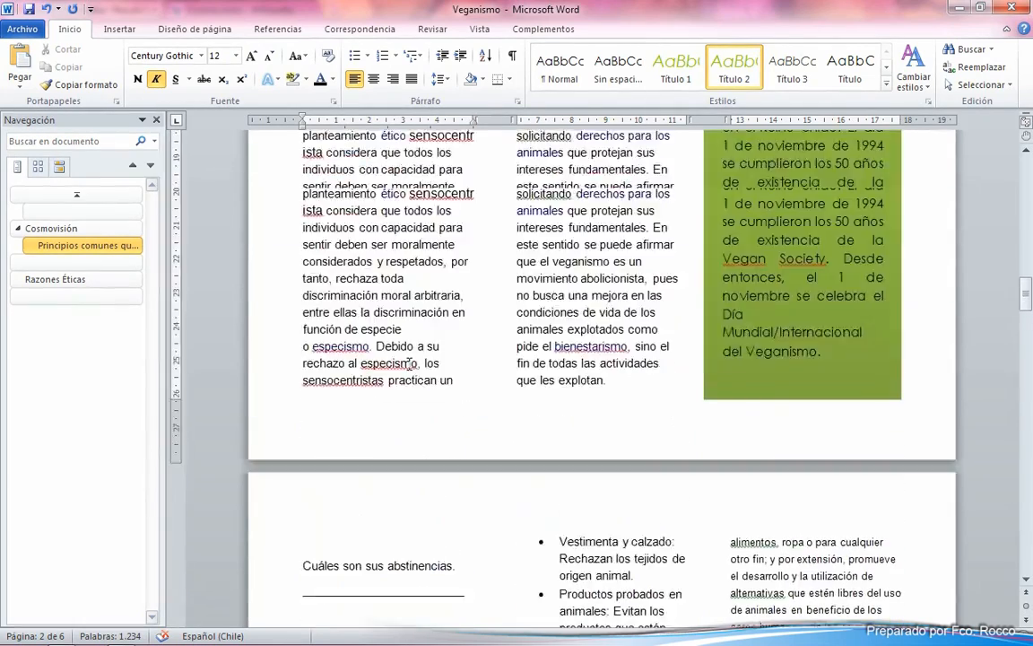
pyautogui.scroll(-8, 409, 363)
pyautogui.moveTo(457, 335); pyautogui.dragTo(304, 333)
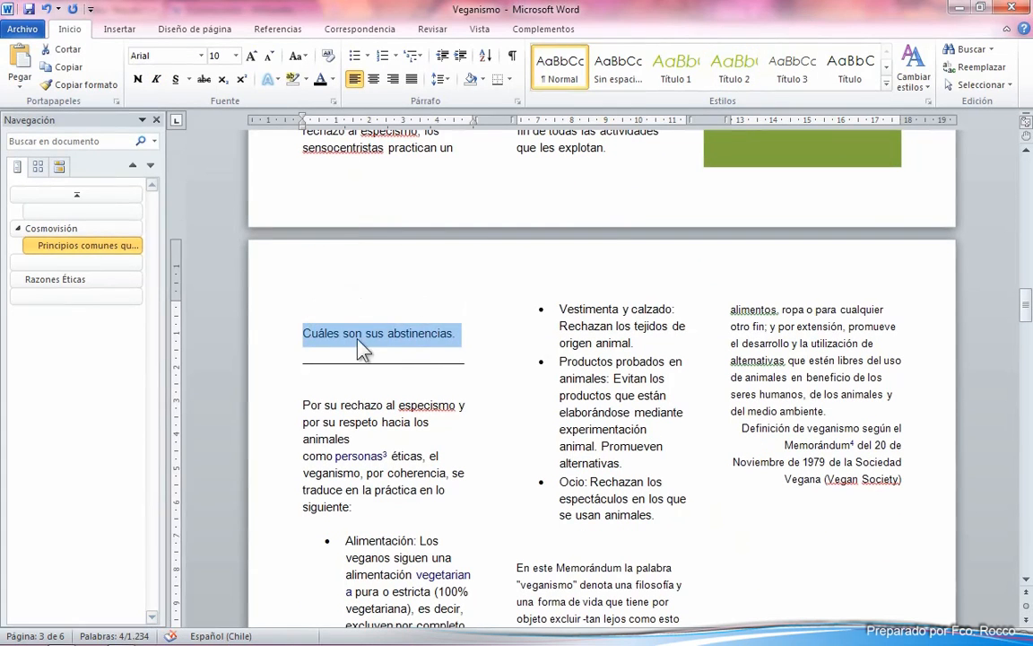
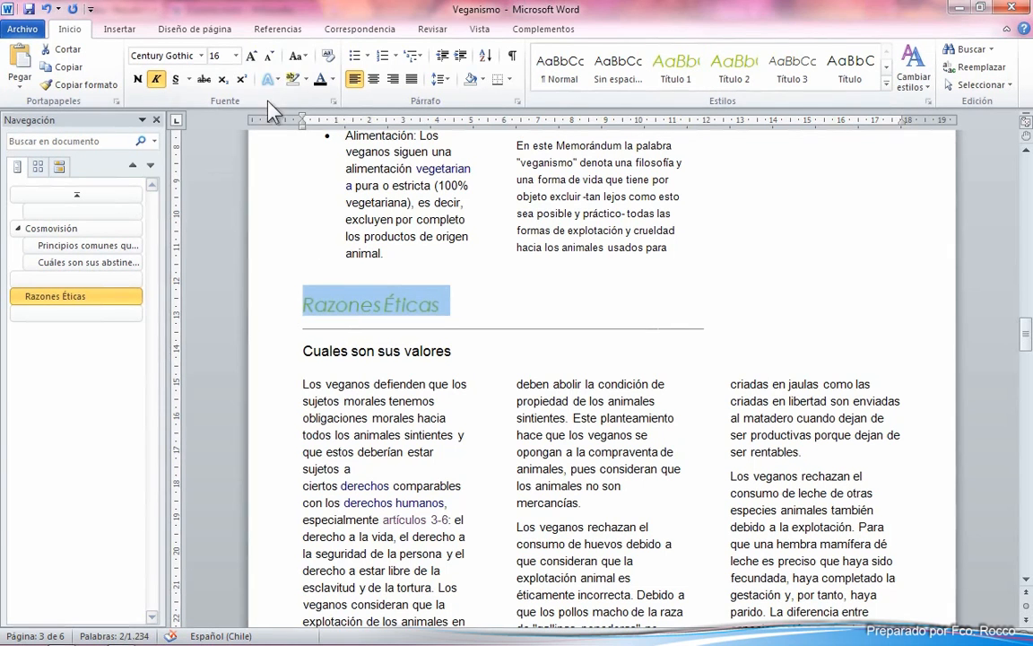
# - Set the font colour of the heading "Razones Éticas" to black
pyautogui.click(332, 79)
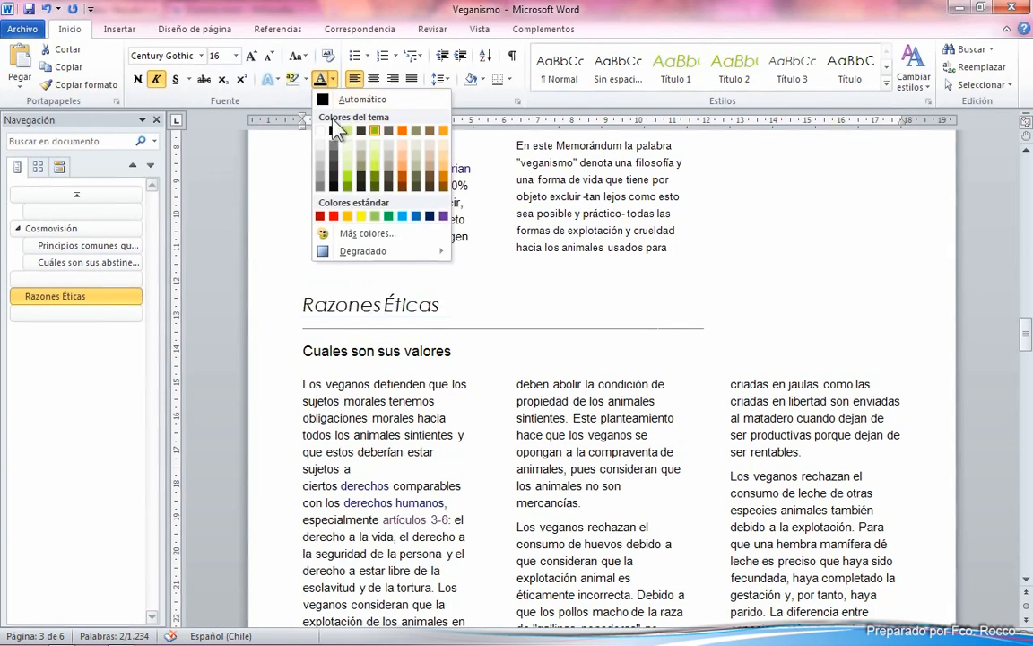
pyautogui.click(333, 131)
pyautogui.click(455, 321)
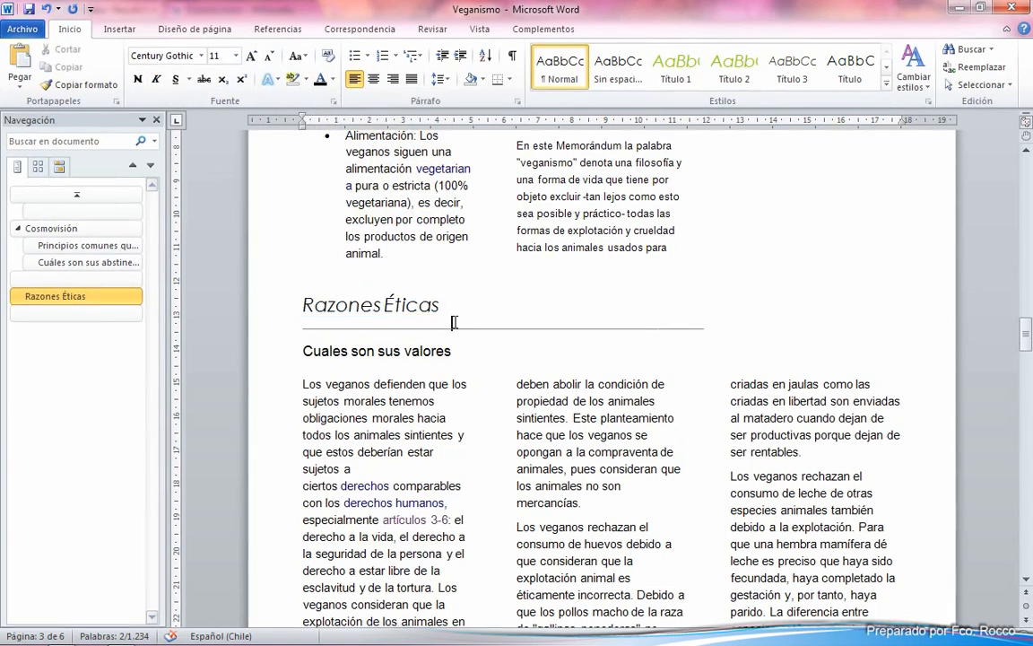
# - Italicize the subtitle "Cuales son sus valores" under "Razones Éticas" and apply the Título 2 style to it
pyautogui.moveTo(454, 350); pyautogui.dragTo(302, 351)
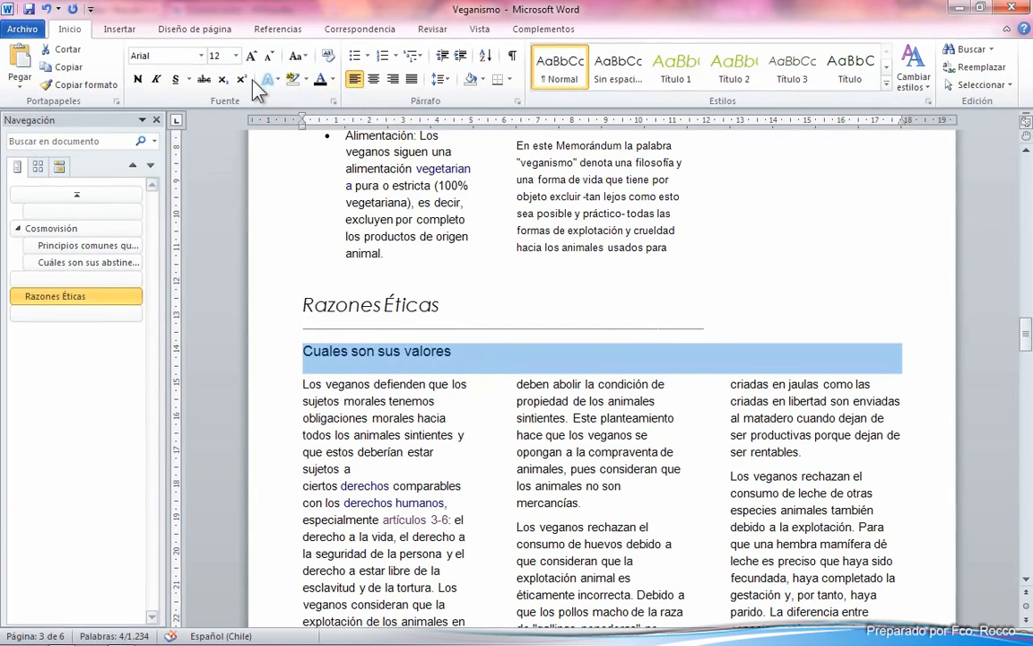
pyautogui.click(156, 81)
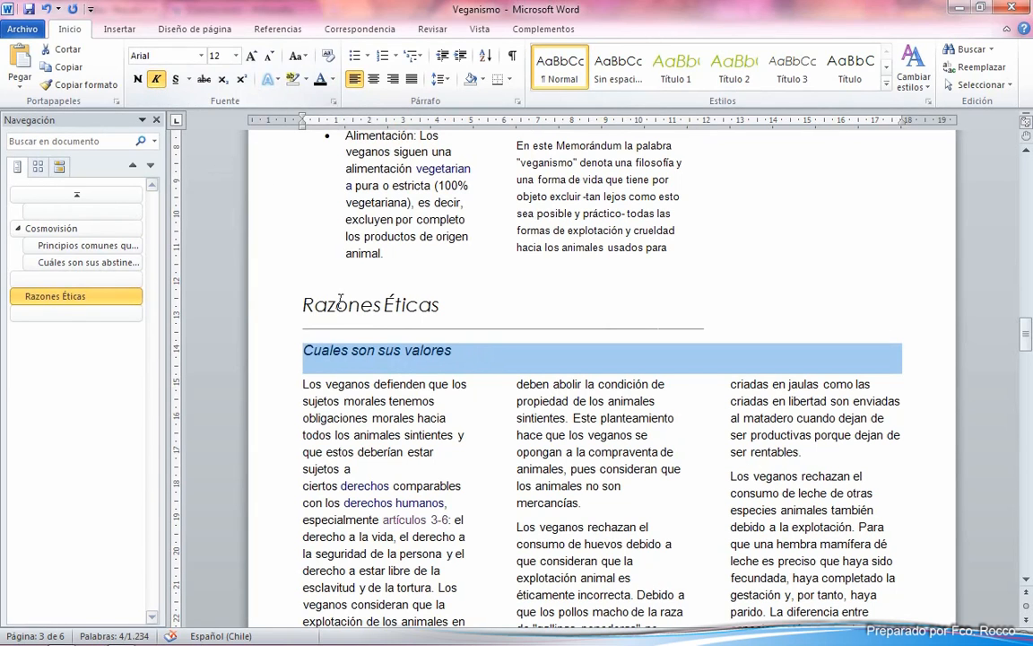
pyautogui.click(734, 72)
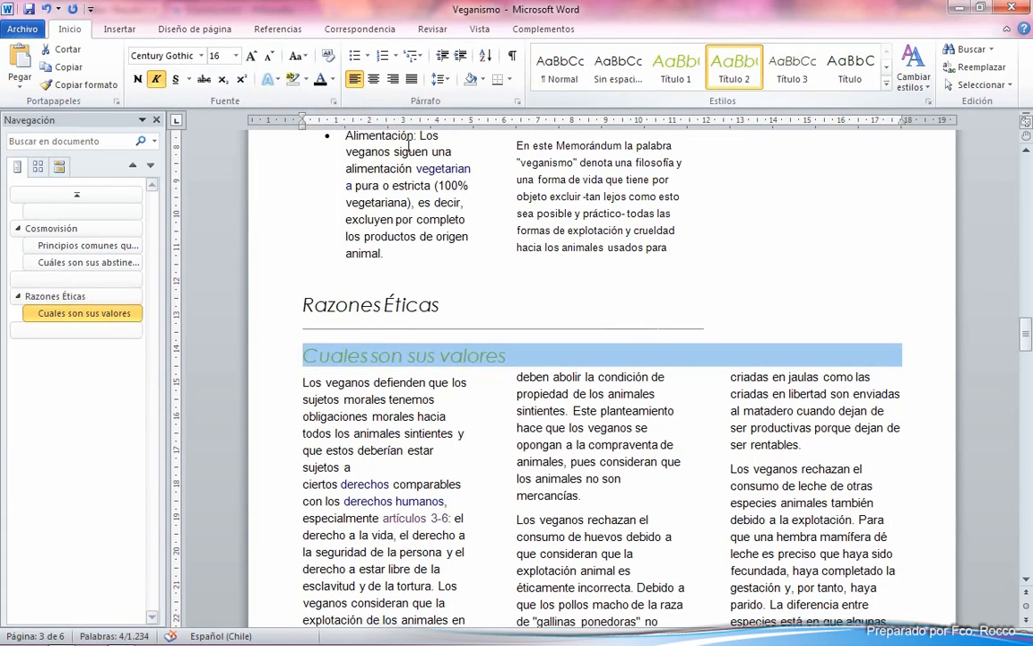
# - Set the font colour of the subtitle "Cuales son sus valores" to black
pyautogui.click(331, 79)
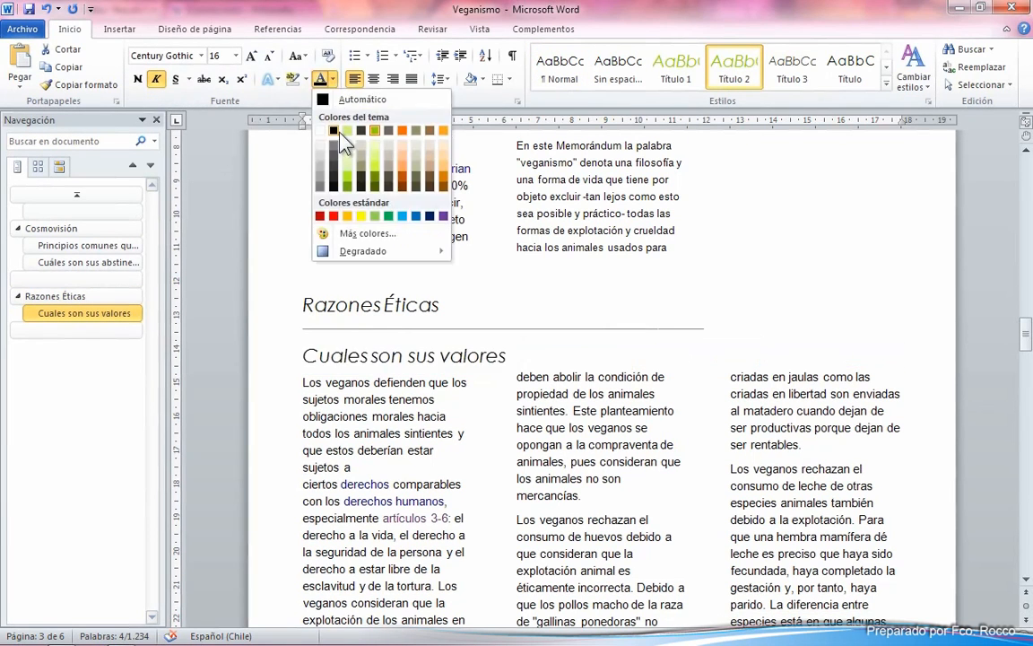
pyautogui.click(314, 132)
pyautogui.click(384, 300)
pyautogui.click(511, 355)
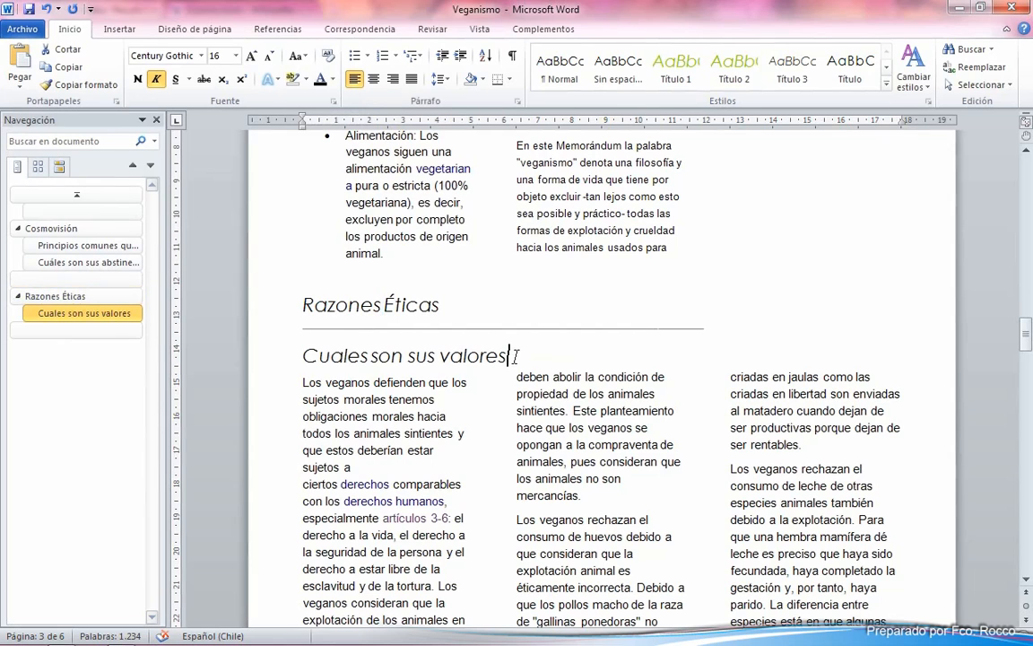
# - Set the subtitle "Cuales son sus valores" to font size 12
pyautogui.scroll(5, 503, 362)
pyautogui.scroll(-2, 502, 363)
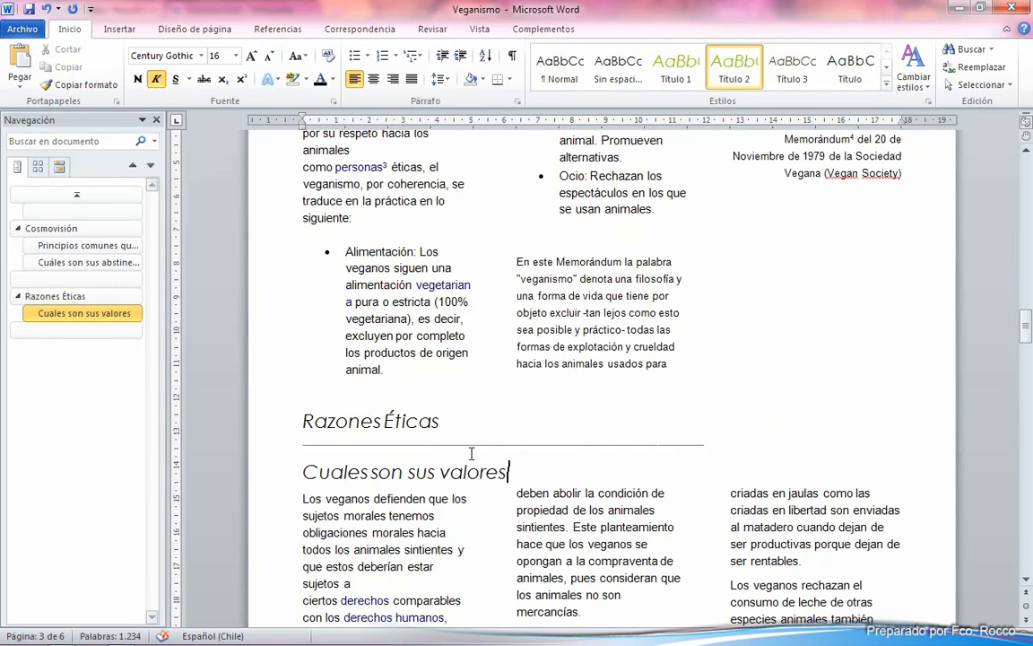
pyautogui.moveTo(498, 469); pyautogui.dragTo(306, 463)
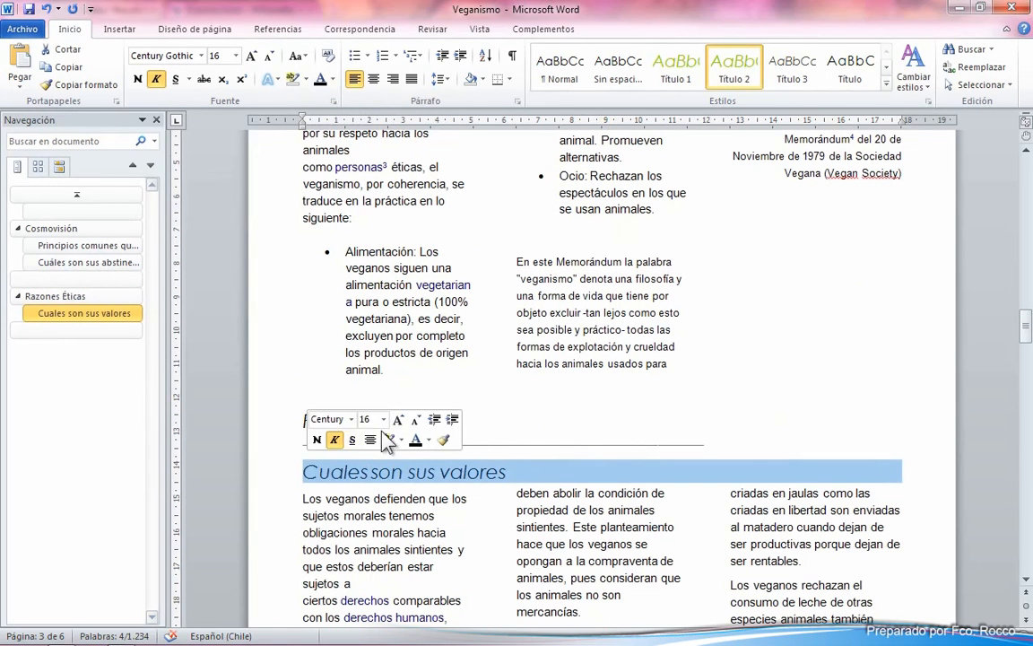
pyautogui.click(383, 419)
pyautogui.click(338, 235)
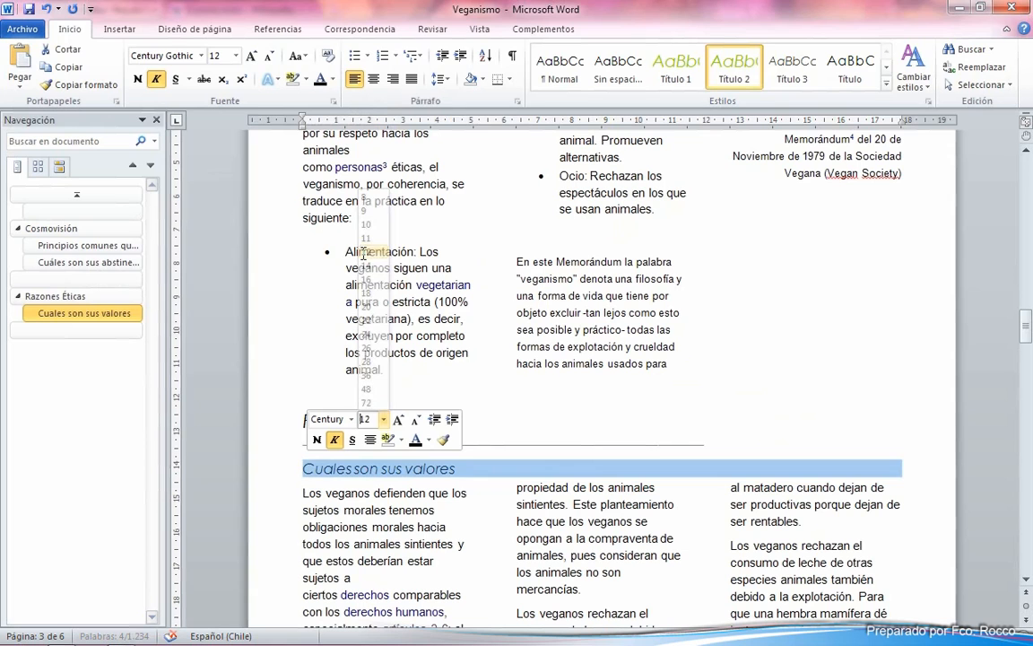
pyautogui.click(465, 357)
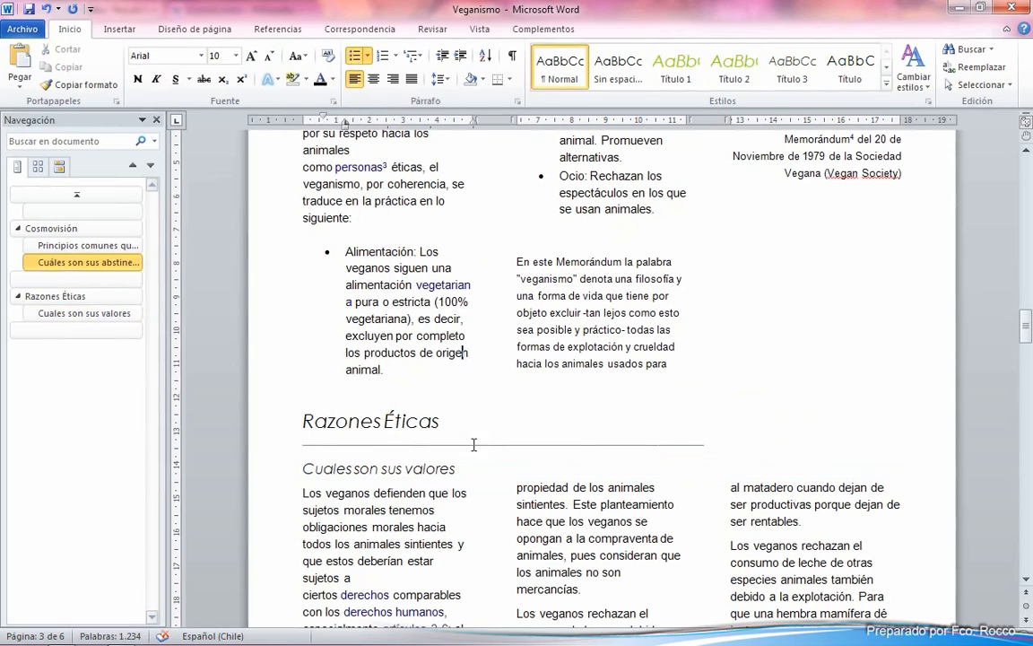
# - Use the document outline to visit "Razones Éticas", "Cosmovisión" and their nested subtitles
pyautogui.click(67, 328)
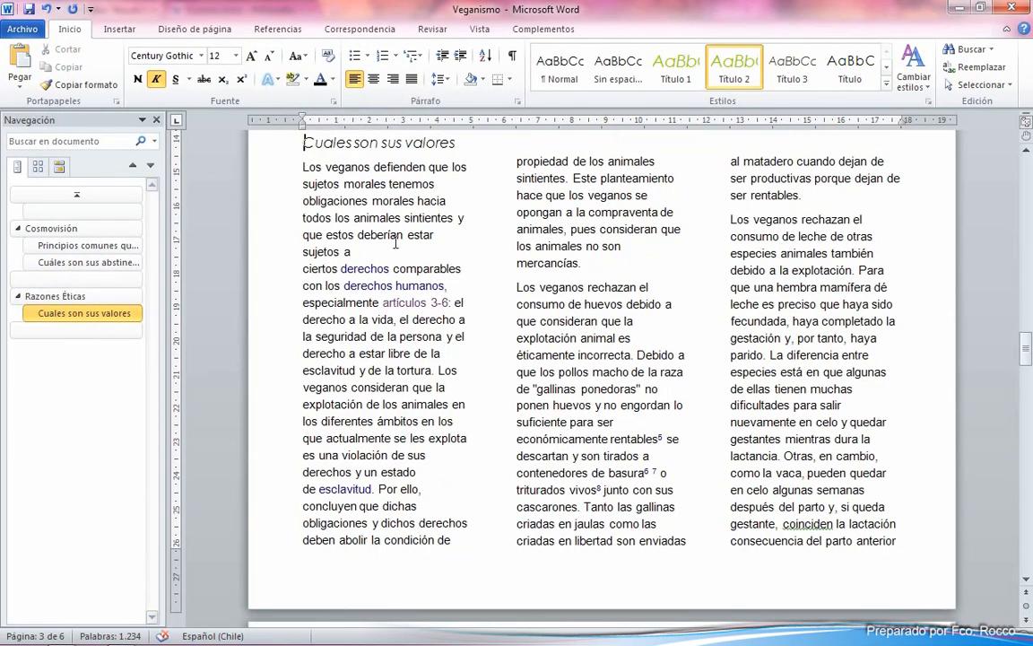
pyautogui.scroll(1, 396, 242)
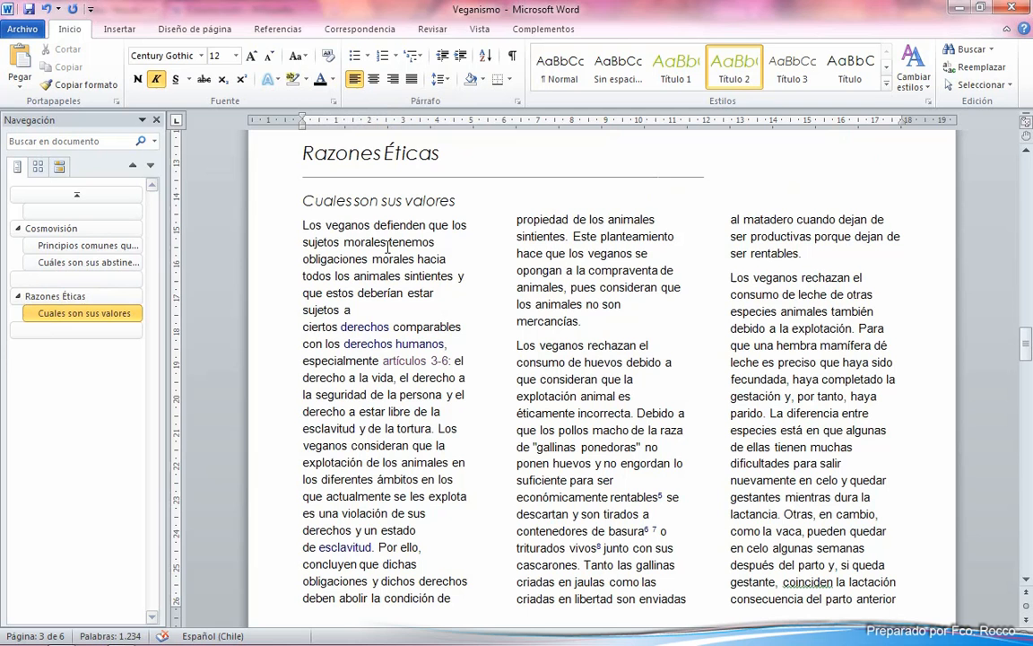
pyautogui.click(64, 296)
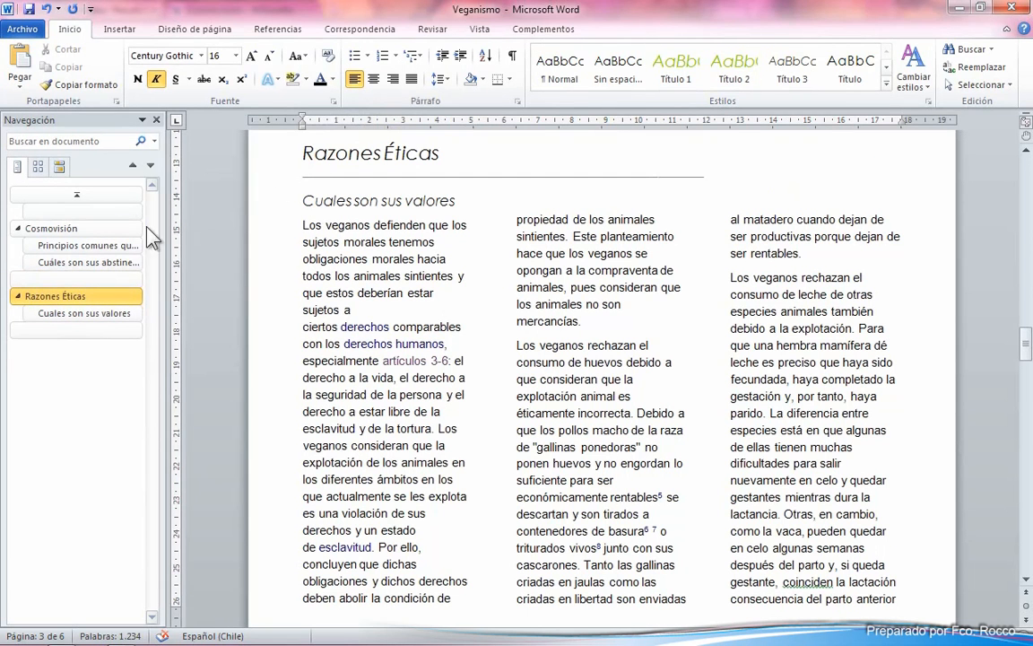
pyautogui.click(54, 229)
pyautogui.click(90, 246)
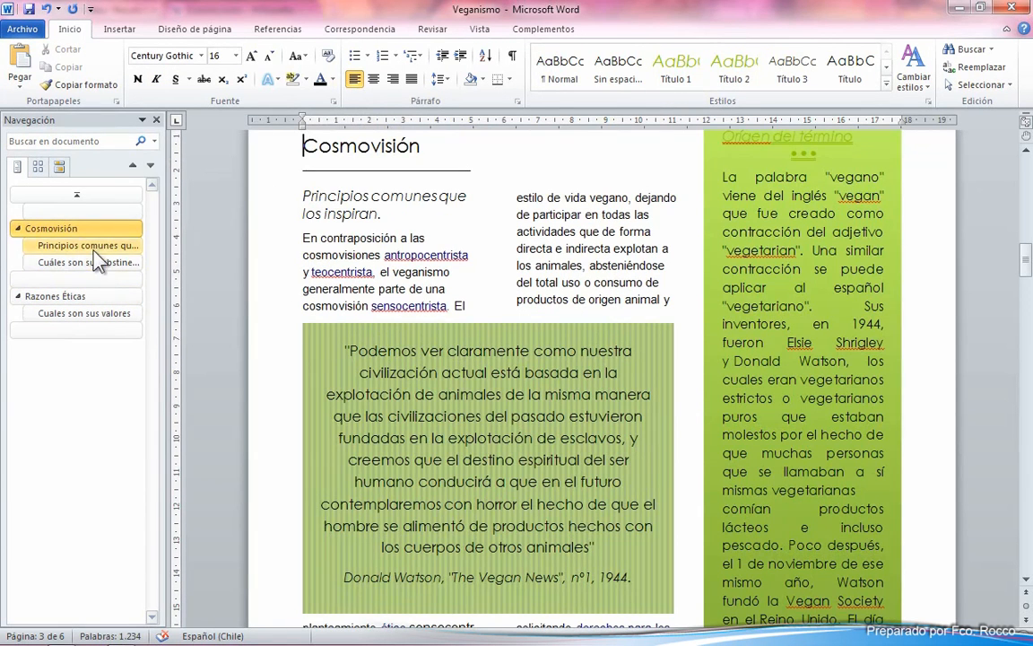
pyautogui.click(96, 262)
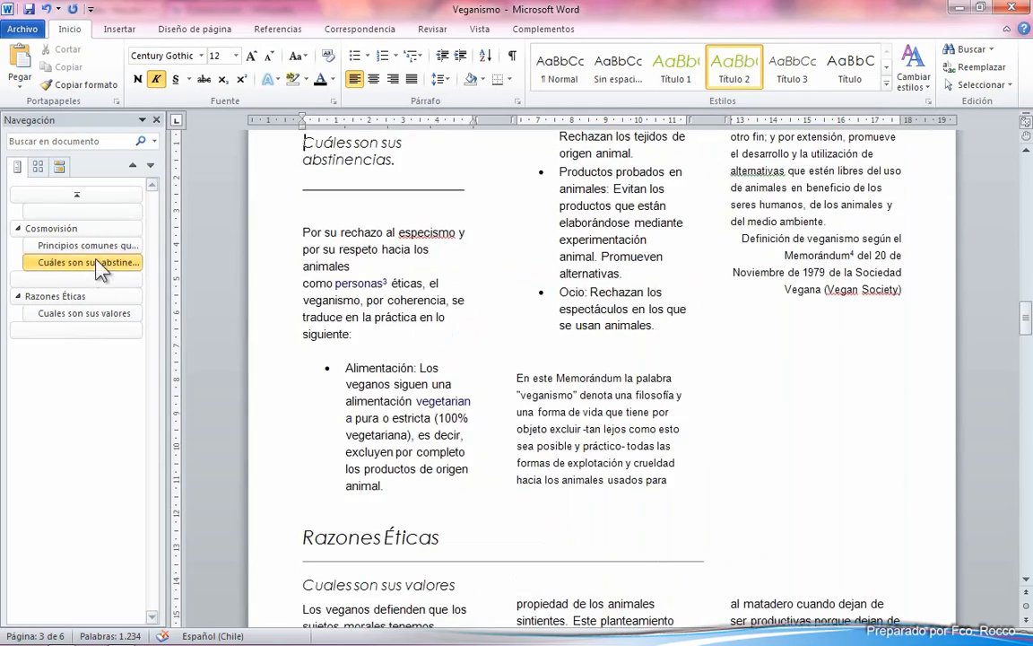
# - Review the formatted headings and subtitles in the document from "Cosmovisión" through "Razones Éticas"
pyautogui.click(453, 203)
pyautogui.scroll(15, 473, 288)
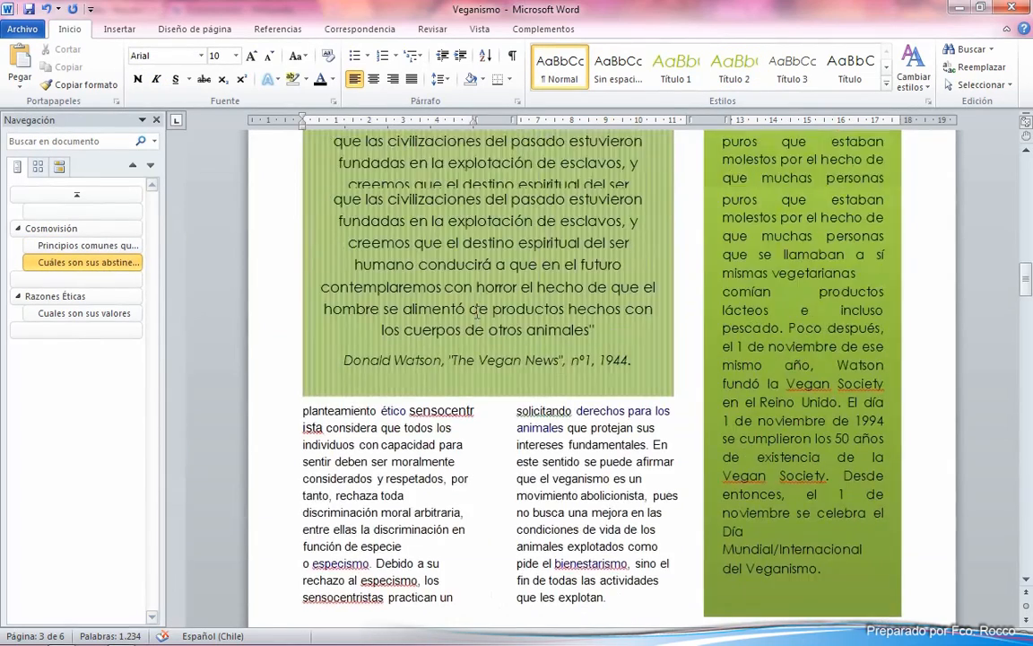
pyautogui.scroll(3, 478, 318)
pyautogui.scroll(-4, 480, 317)
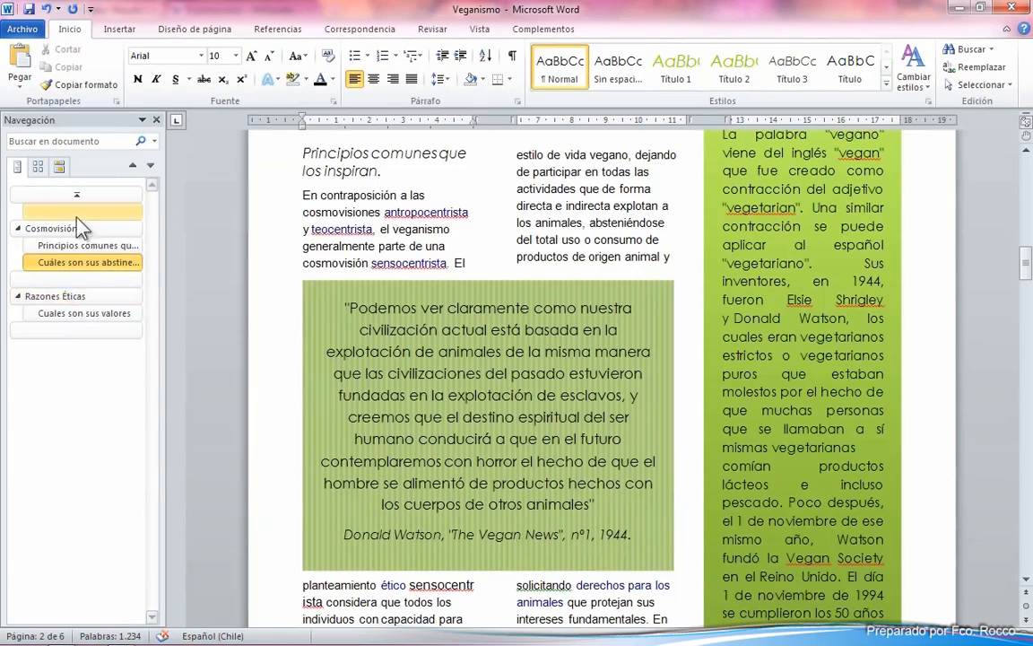
pyautogui.scroll(-8, 498, 371)
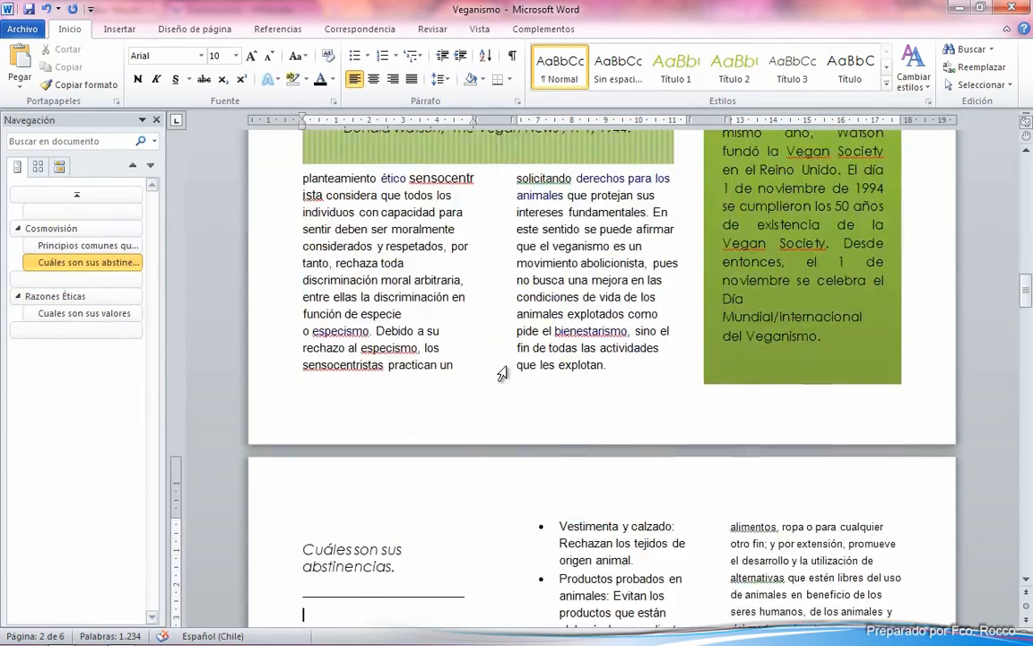
pyautogui.scroll(-7, 502, 373)
pyautogui.scroll(-9, 565, 413)
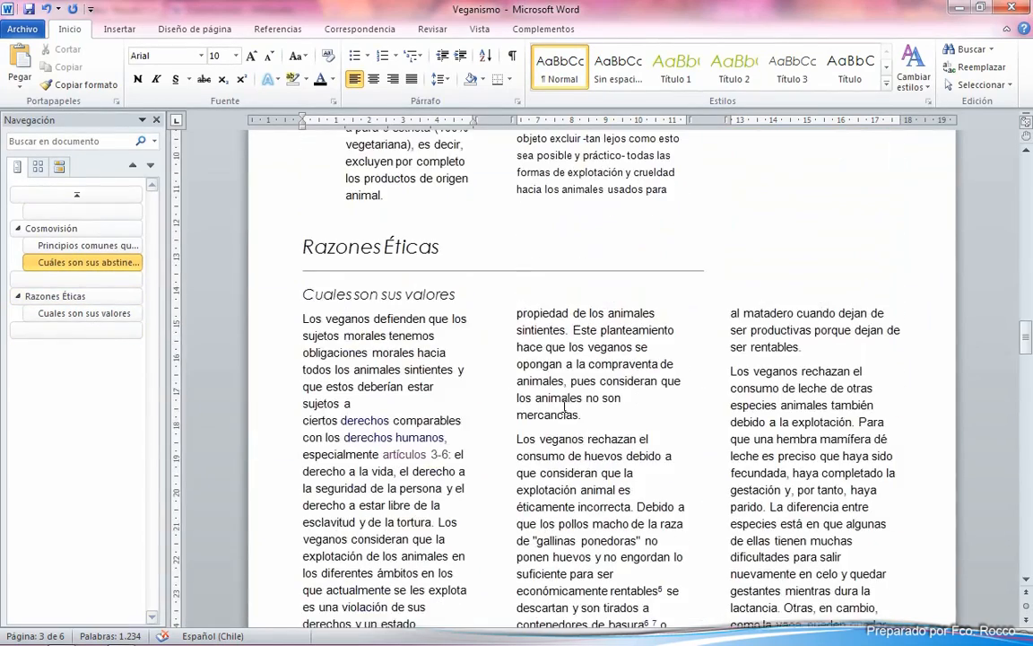
pyautogui.scroll(2, 563, 406)
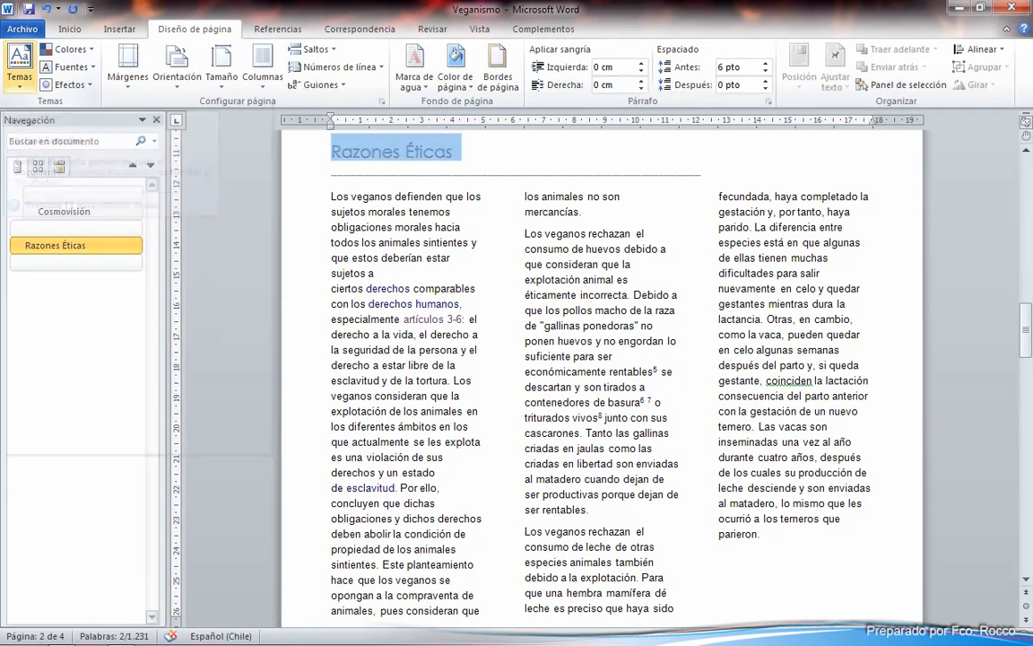
# - Browse the predefined document themes available for the newsletter
pyautogui.click(19, 67)
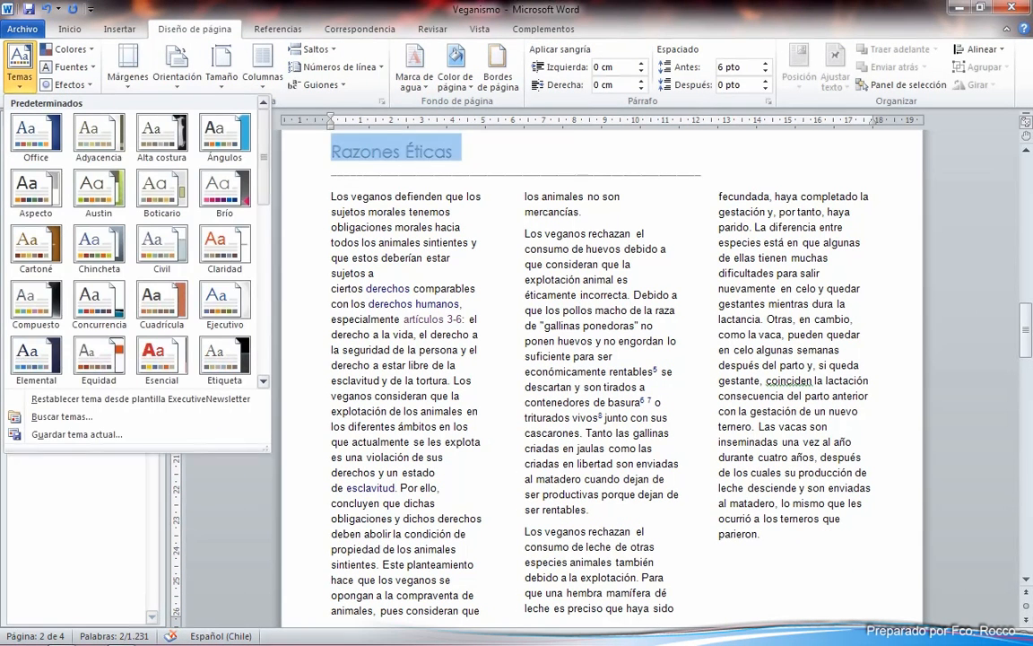
pyautogui.scroll(-3, 224, 170)
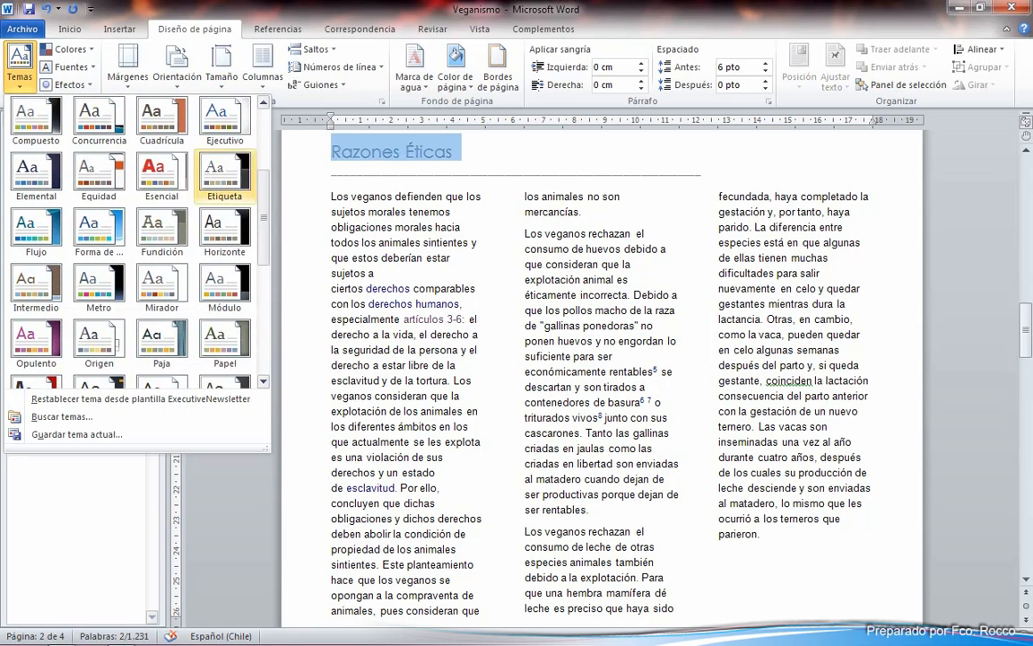
pyautogui.moveTo(264, 218); pyautogui.dragTo(264, 160)
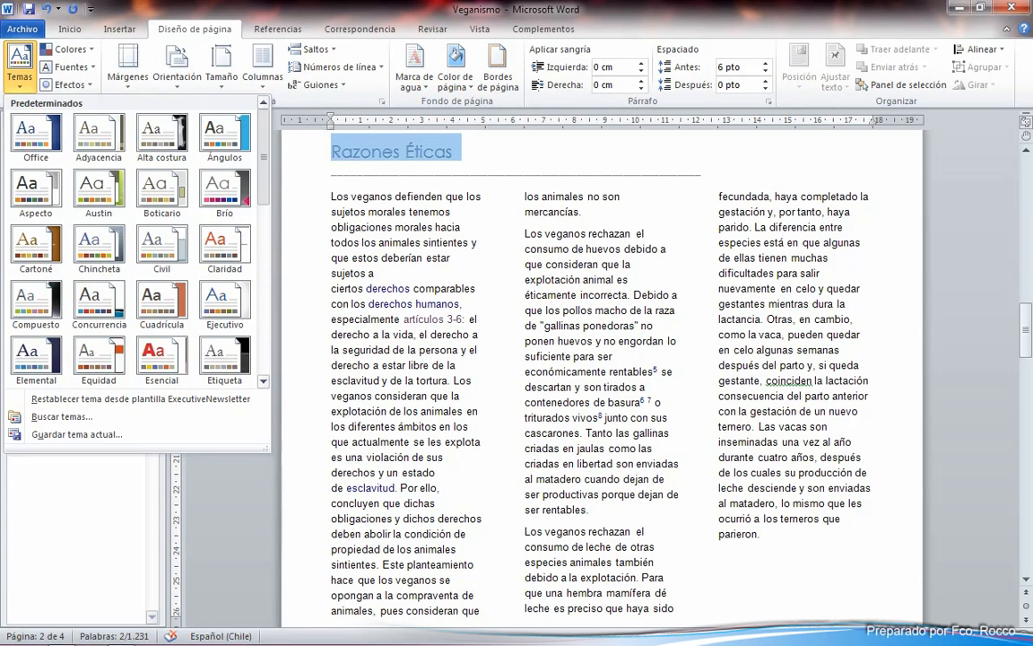
pyautogui.click(108, 220)
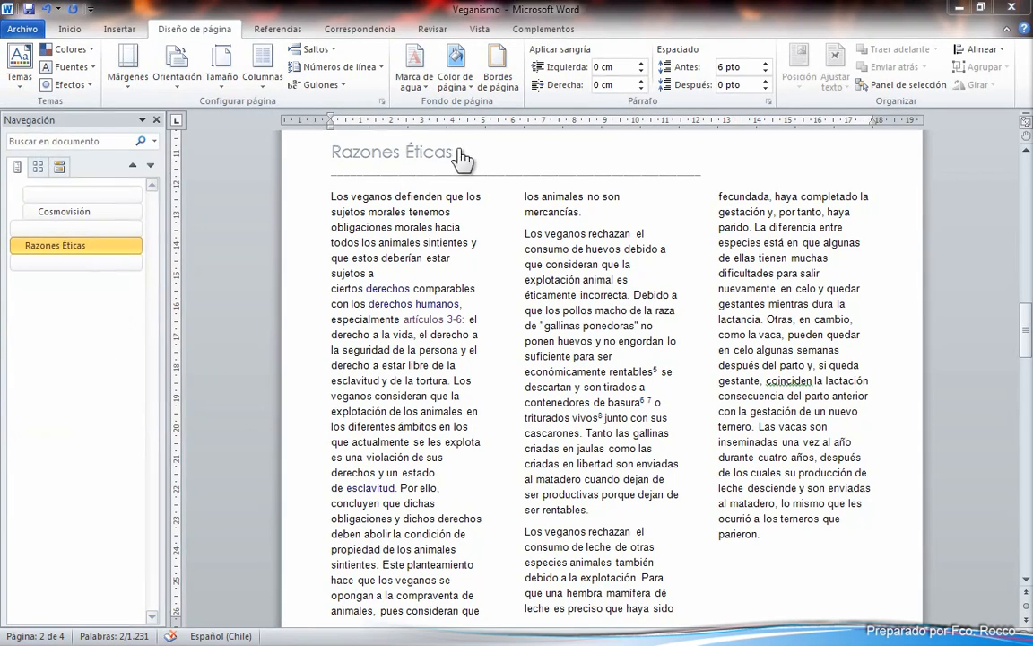
# - Select the heading "Razones Éticas" and apply the Concurrencia theme to the document
pyautogui.tripleClick(343, 155)
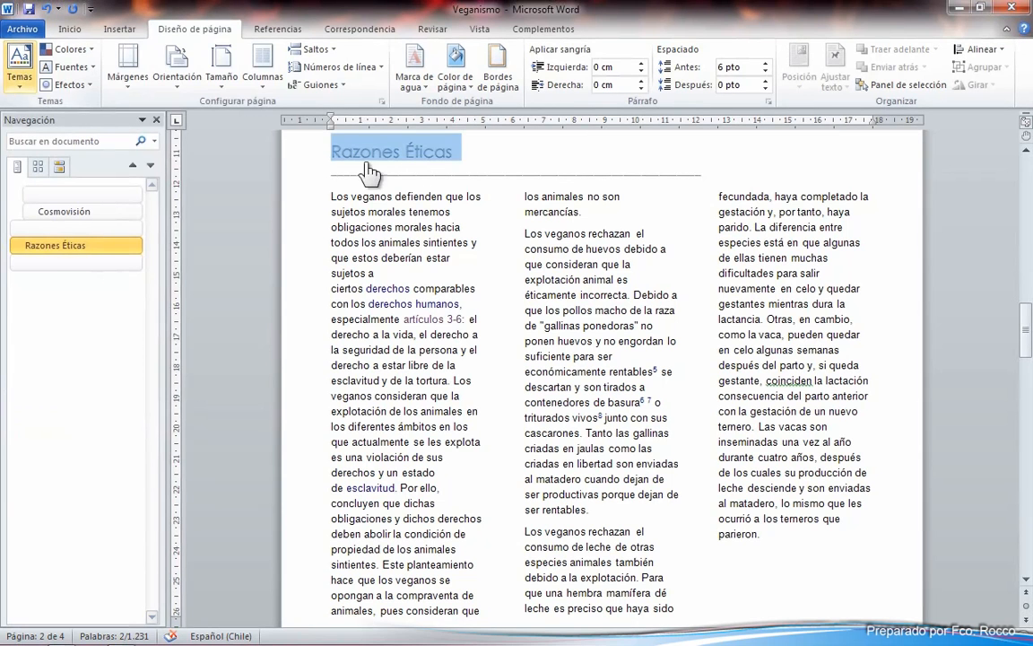
pyautogui.click(20, 67)
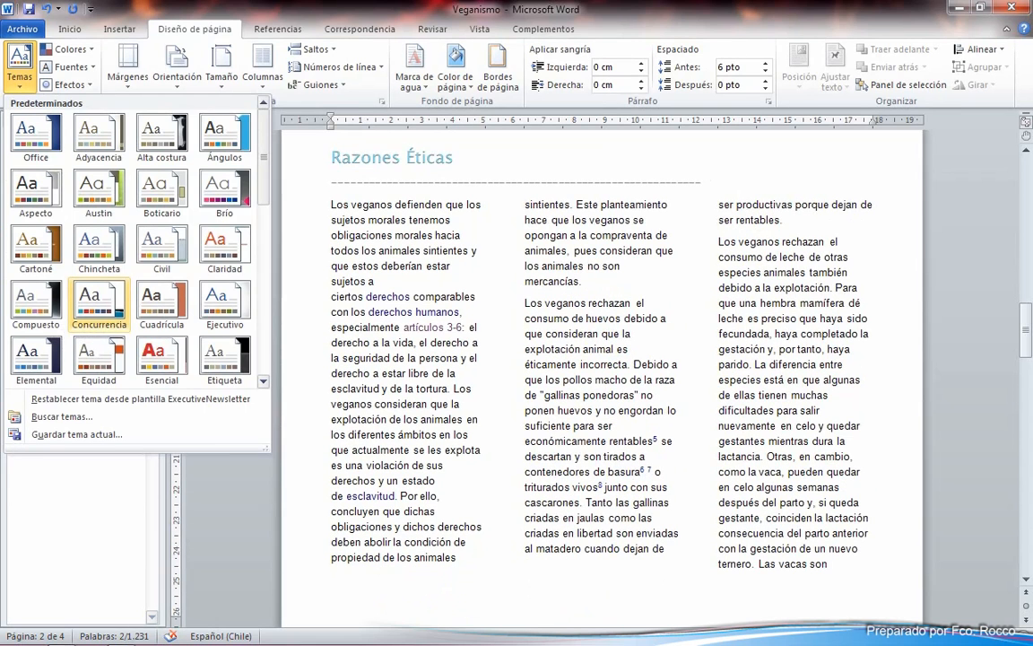
pyautogui.click(99, 296)
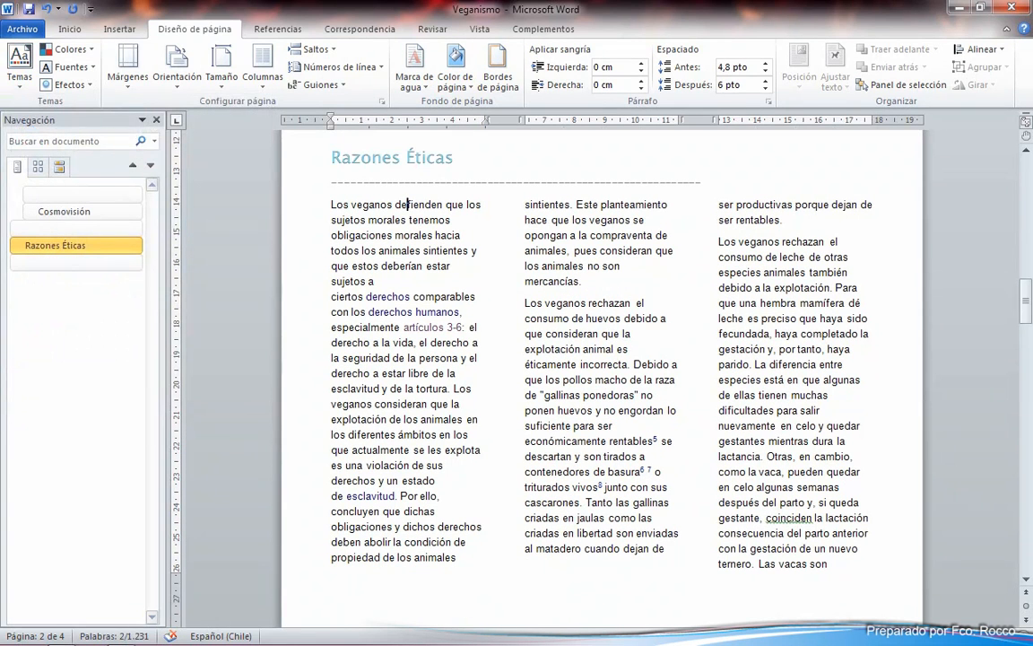
pyautogui.doubleClick(551, 281)
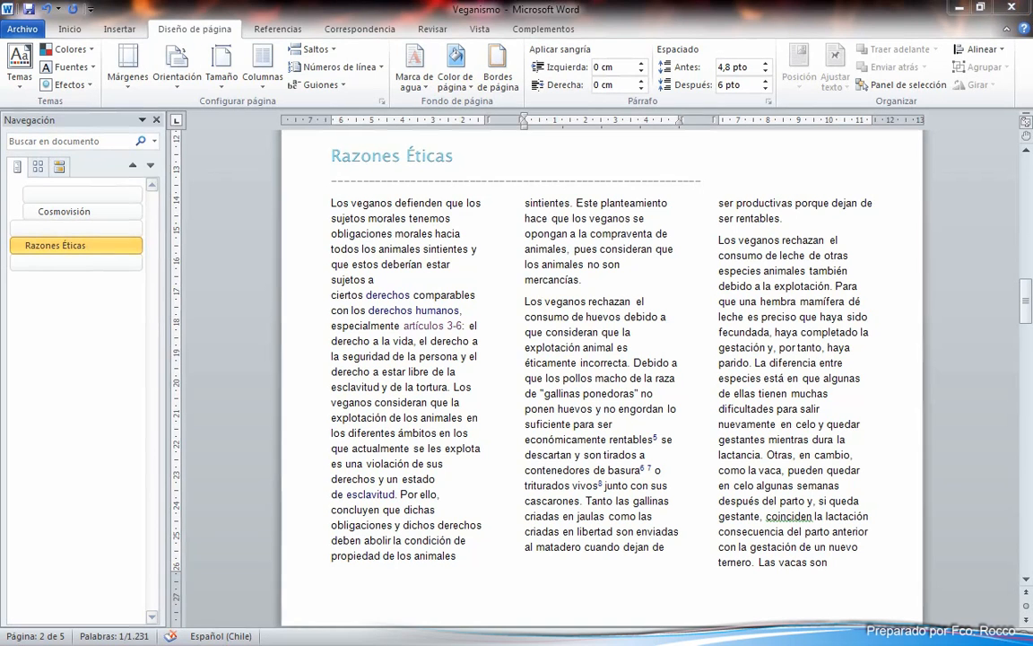
pyautogui.click(20, 68)
pyautogui.click(20, 68)
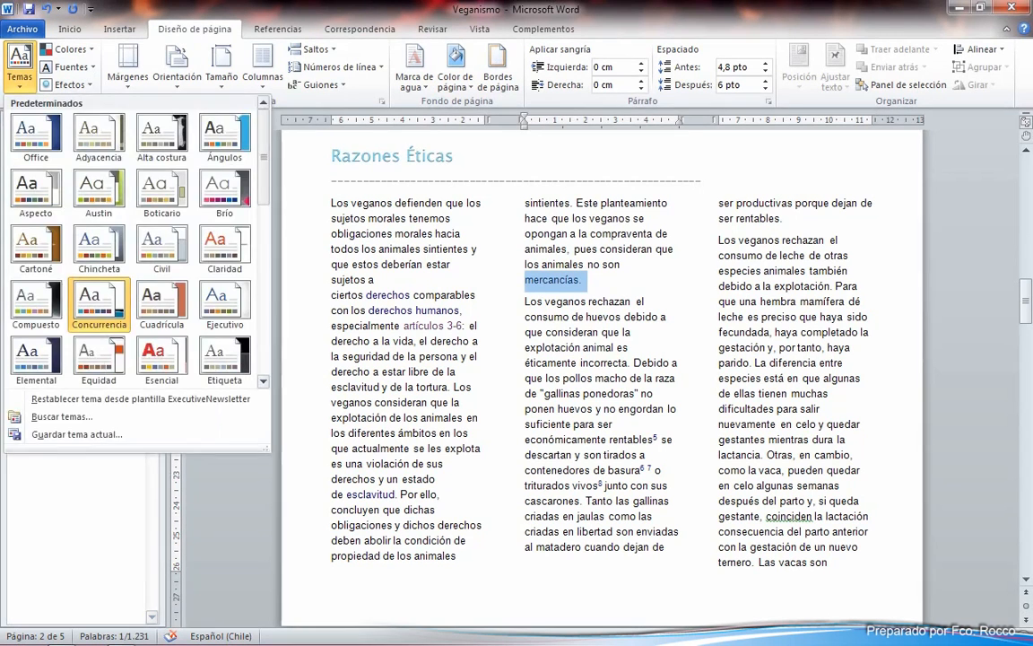
pyautogui.click(20, 68)
# - Preview other predefined themes on the newsletter's first page and apply the Austin theme to the document
pyautogui.scroll(15, 601, 377)
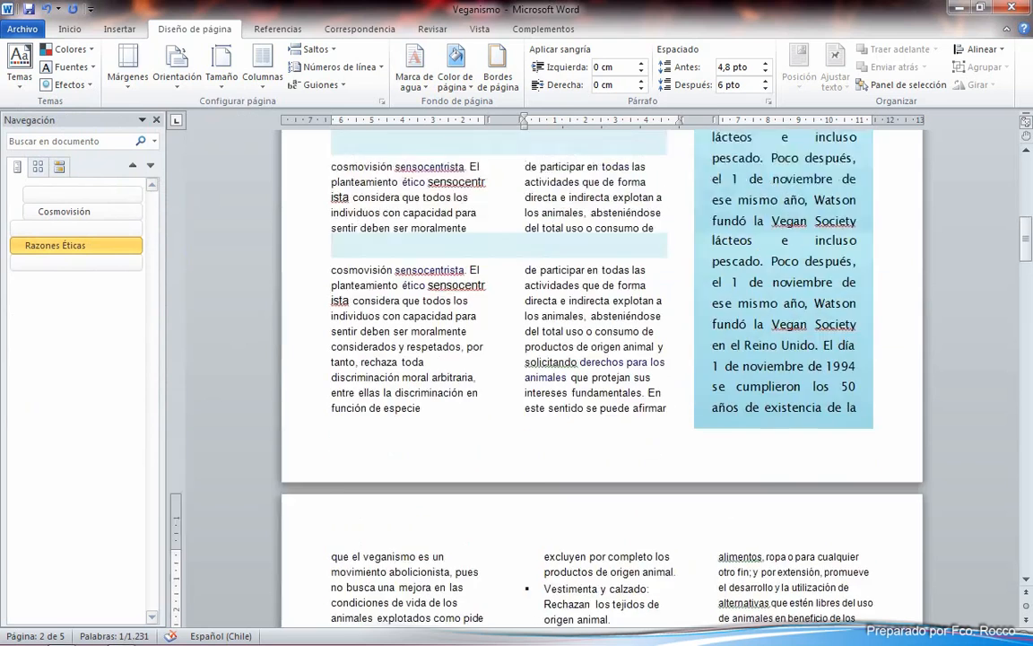
pyautogui.scroll(3, 601, 377)
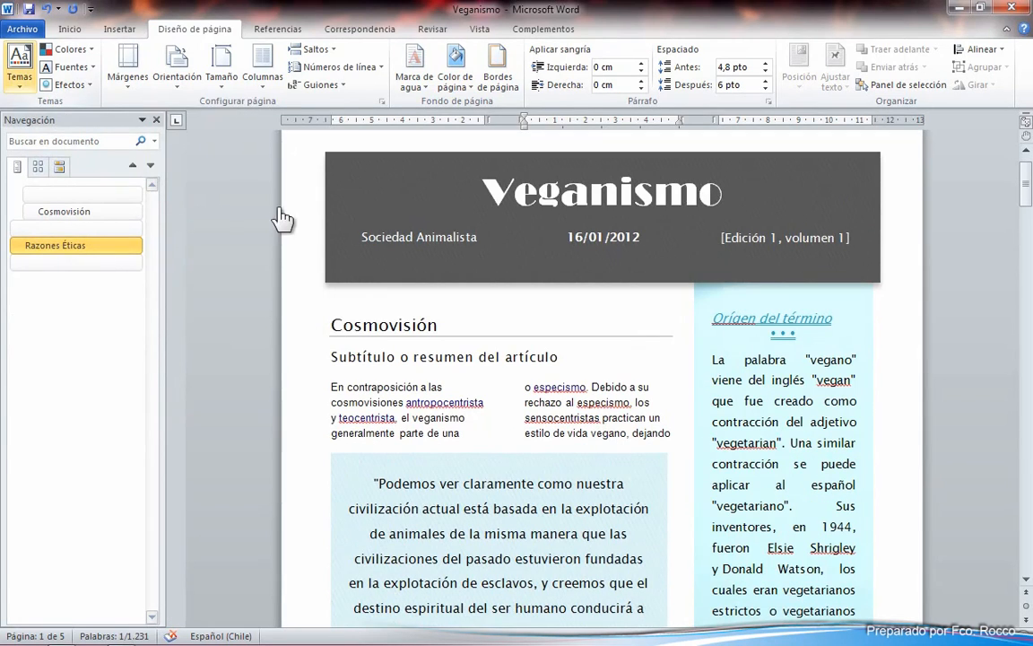
pyautogui.click(19, 81)
pyautogui.press('Right')
pyautogui.press('Right')
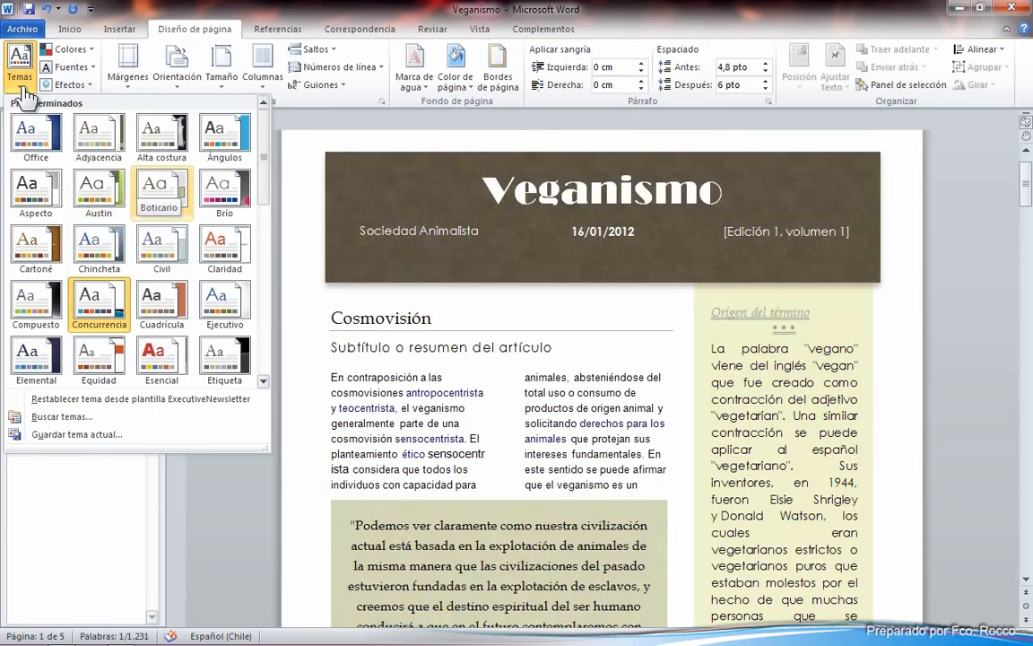
pyautogui.press('Right')
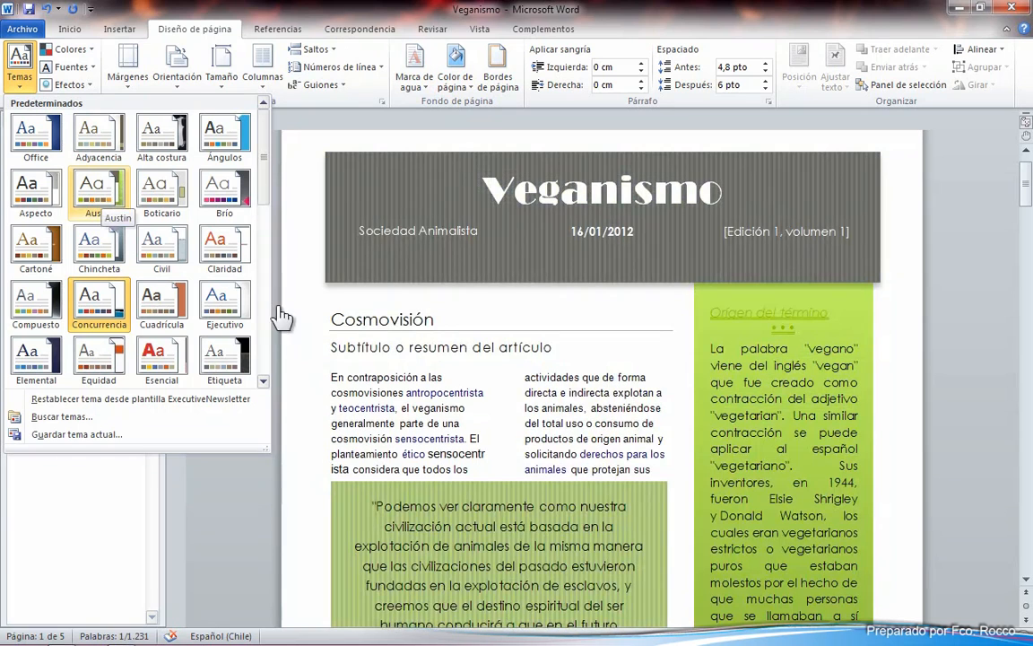
pyautogui.press('Return')
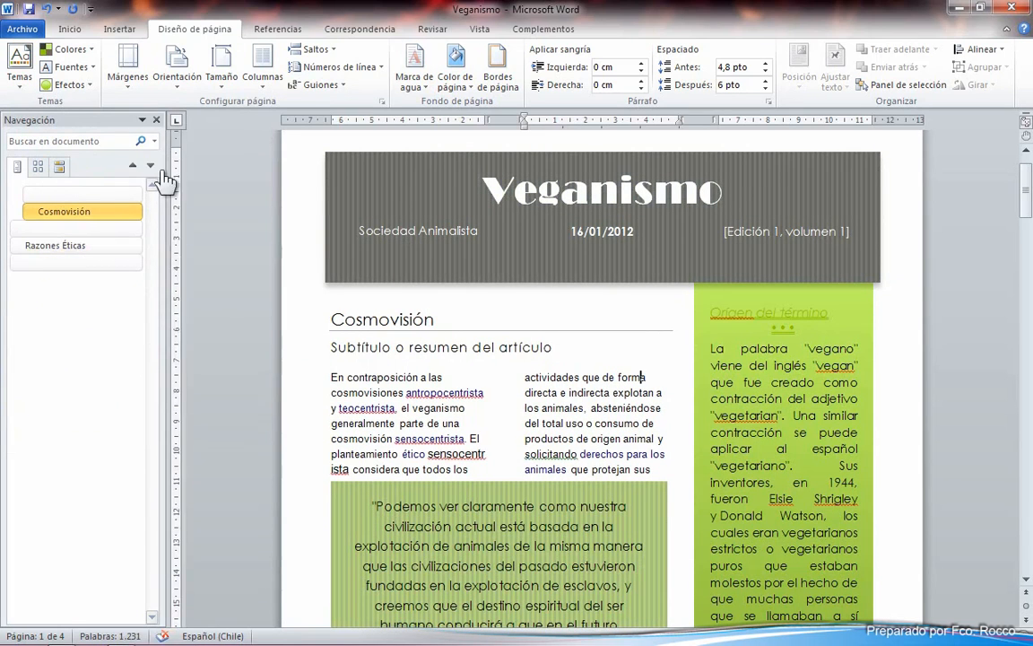
# - Set the page colour to a very light grey from the theme colours and check it across the pages
pyautogui.scroll(-16, 485, 310)
pyautogui.scroll(-8, 381, 239)
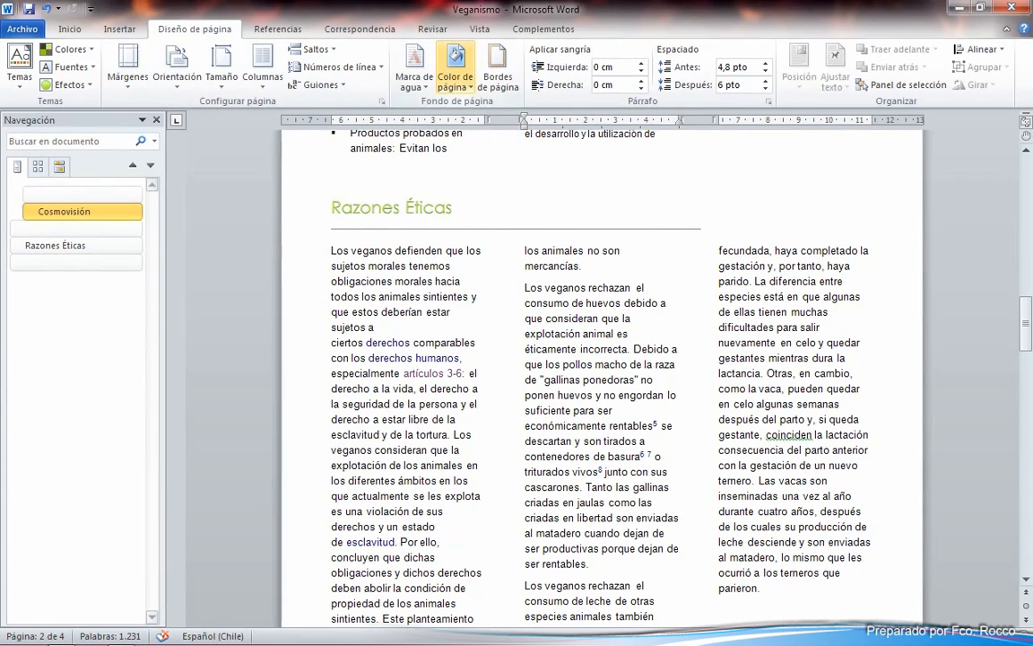
pyautogui.click(455, 78)
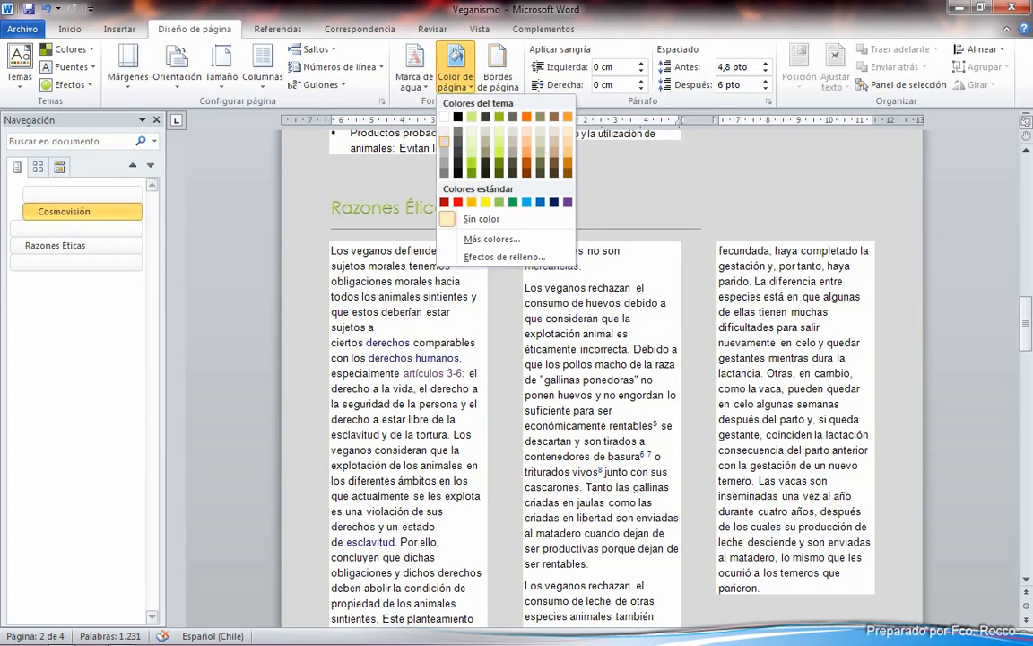
pyautogui.click(444, 131)
pyautogui.click(454, 207)
pyautogui.scroll(10, 454, 207)
pyautogui.scroll(12, 601, 377)
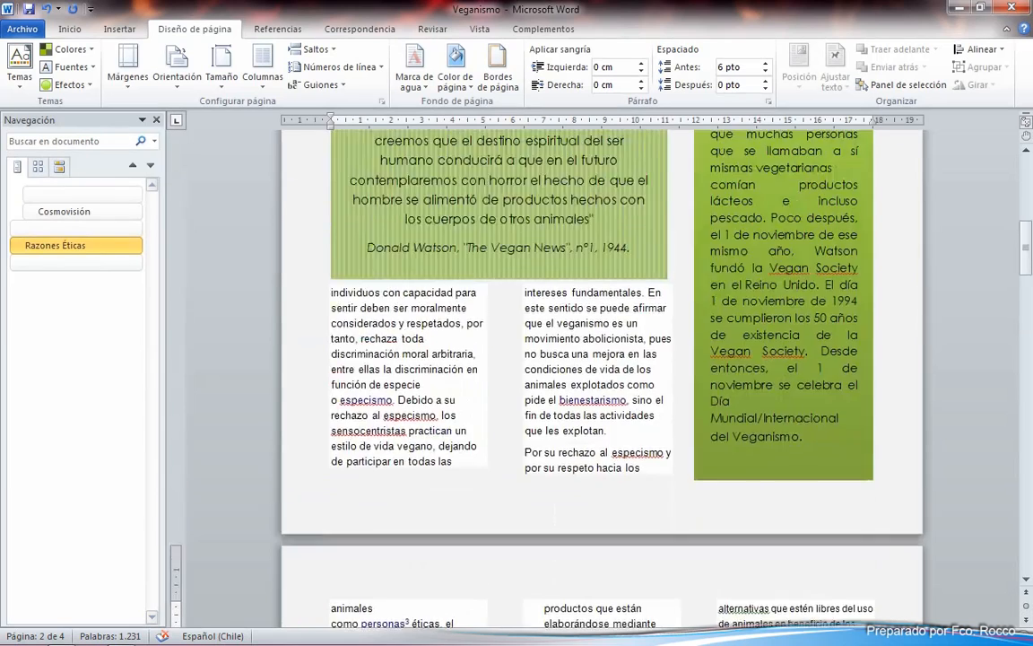
pyautogui.scroll(-3, 872, 501)
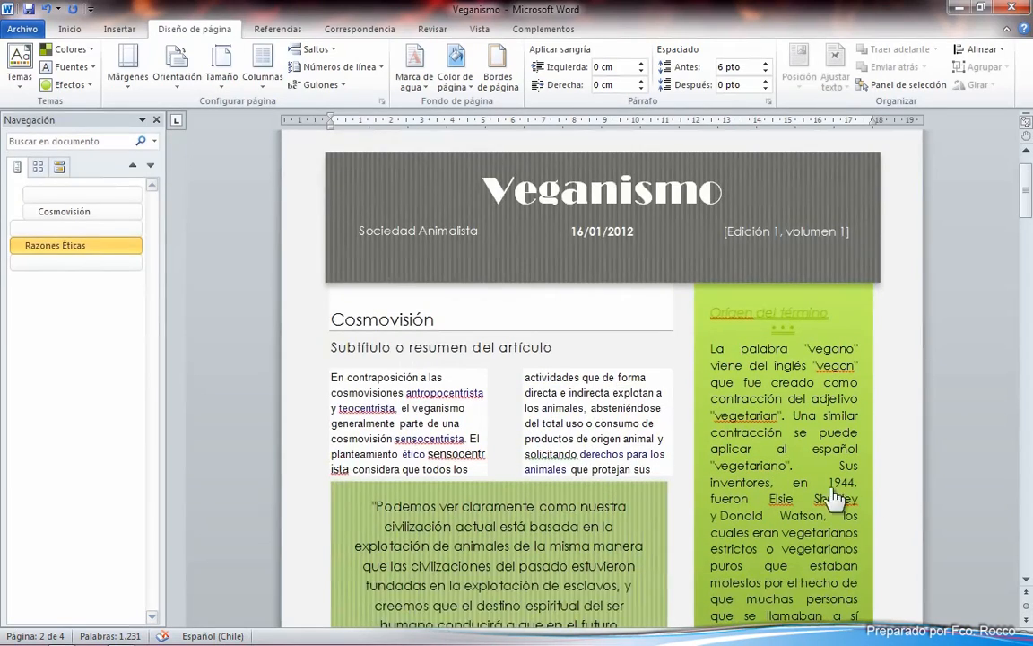
pyautogui.scroll(2, 364, 260)
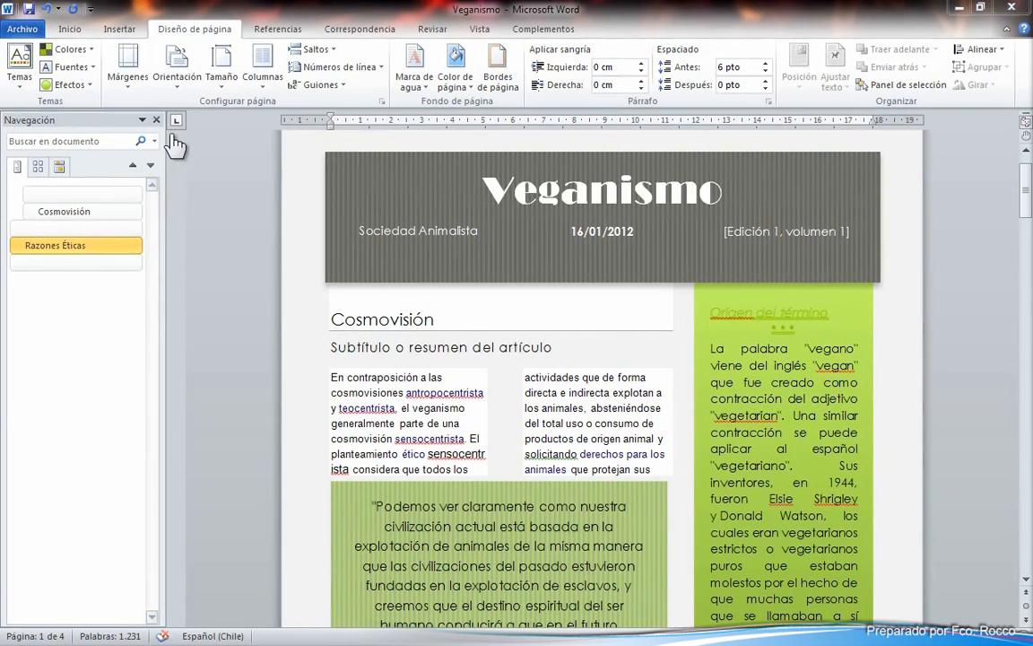
pyautogui.scroll(-10, 225, 144)
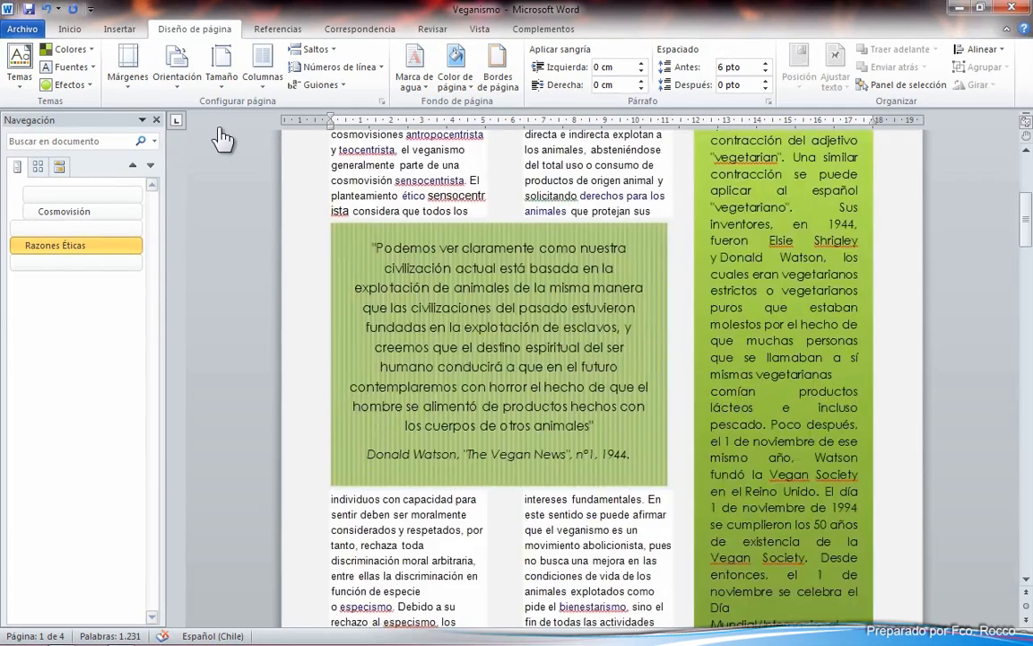
pyautogui.scroll(10, 215, 189)
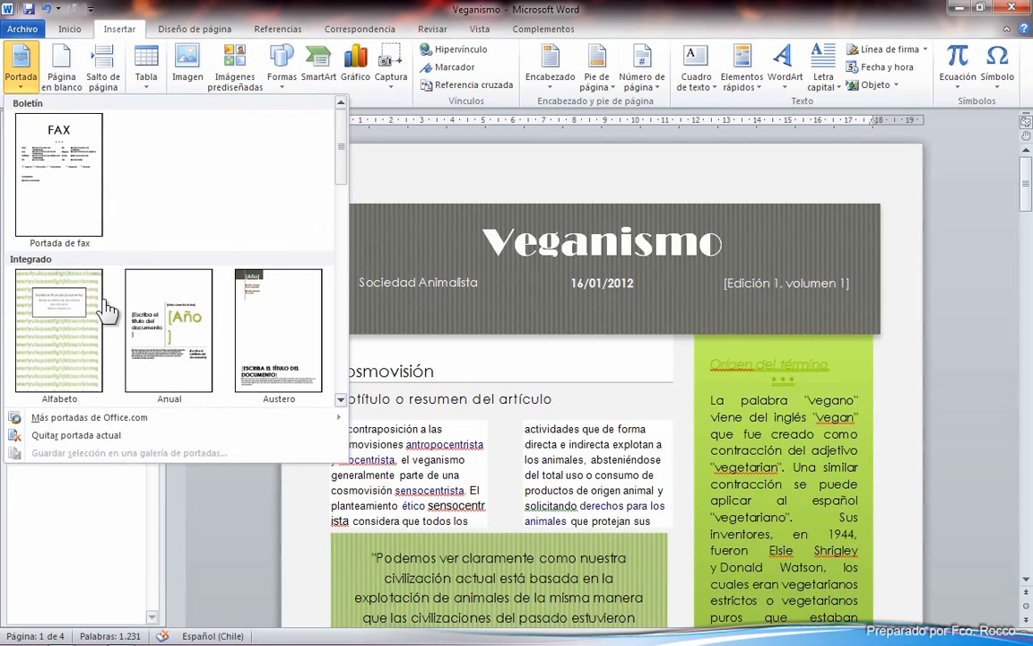
# - Look through the built-in cover page designs and insert the Cuadrícula cover page
pyautogui.scroll(-3, 106, 296)
pyautogui.scroll(-3, 168, 252)
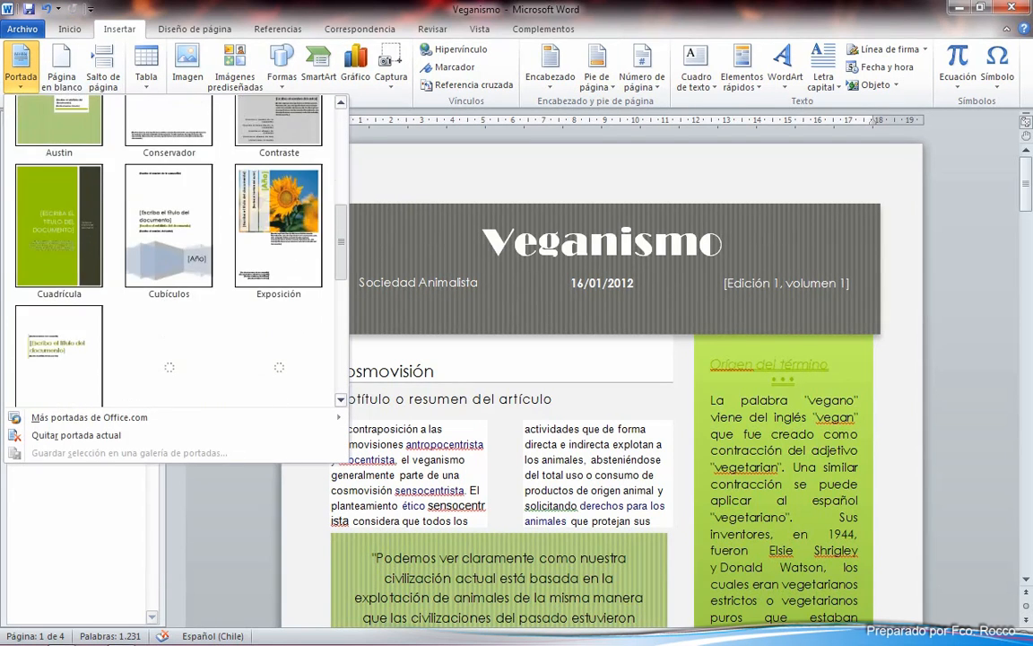
pyautogui.scroll(-1, 168, 251)
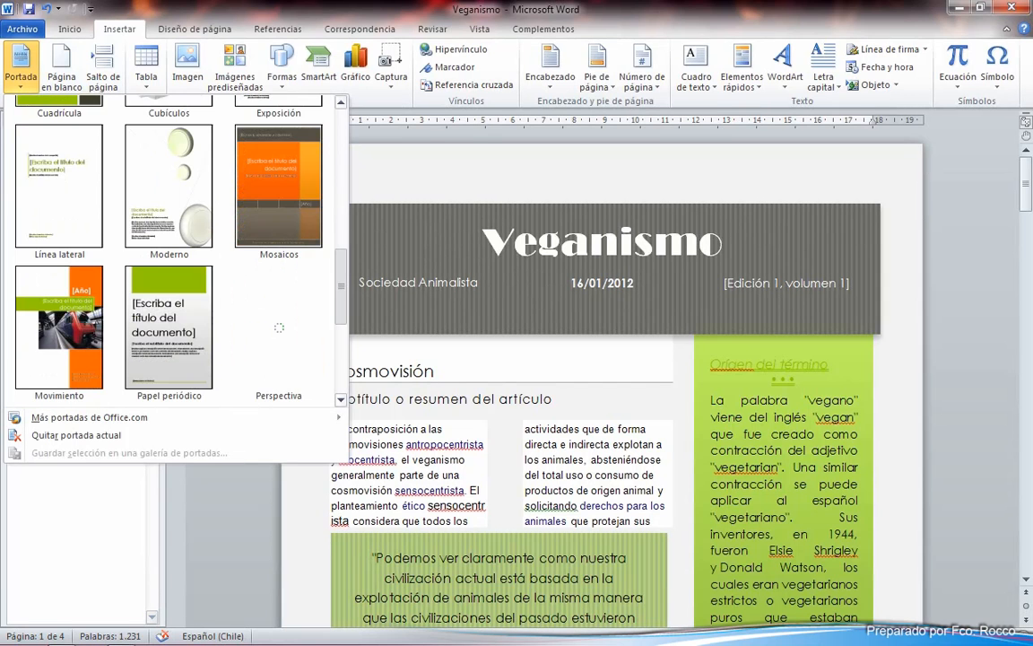
pyautogui.scroll(-3, 168, 251)
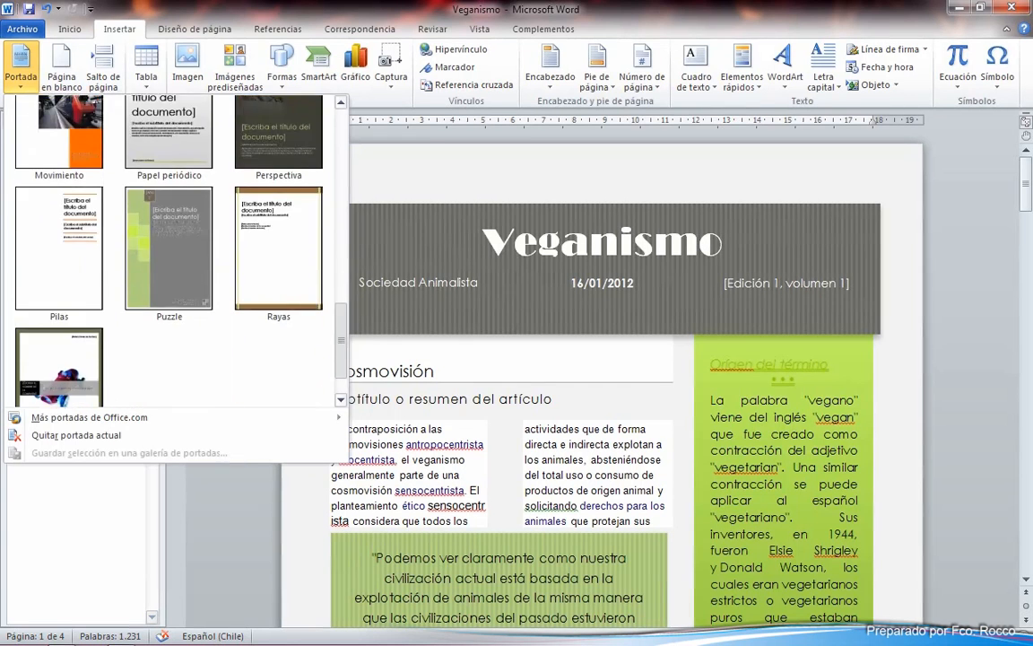
pyautogui.scroll(9, 168, 251)
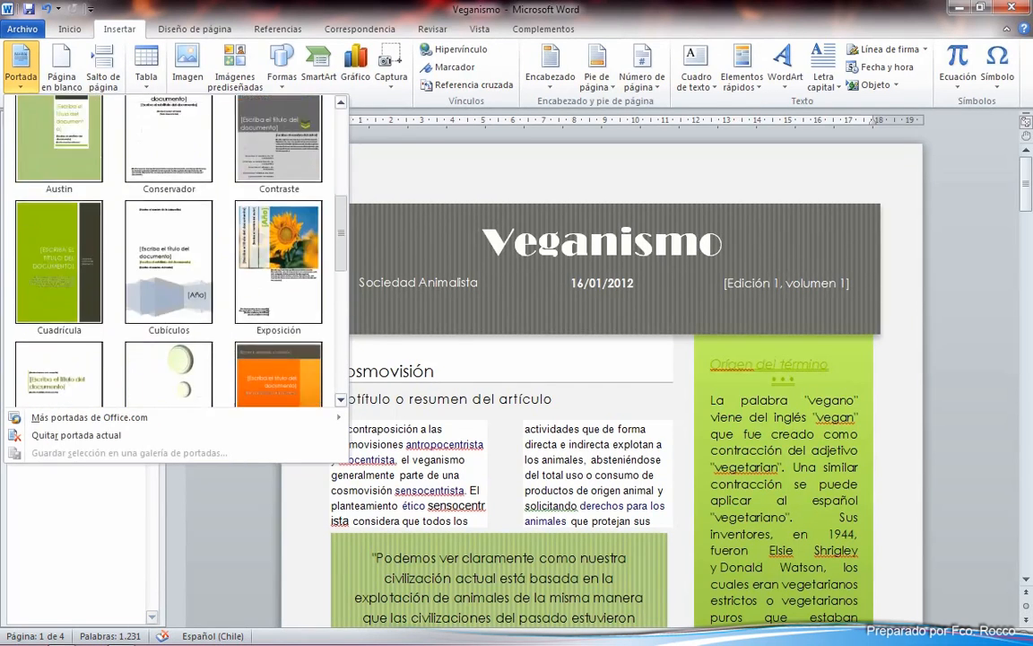
pyautogui.scroll(2, 169, 251)
pyautogui.scroll(-4, 169, 251)
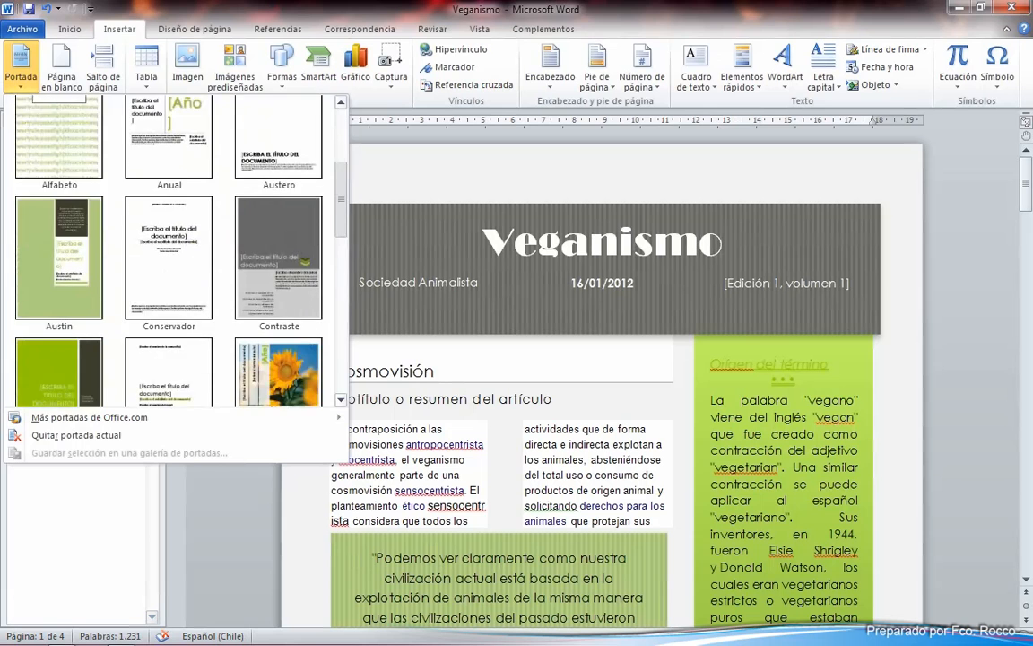
pyautogui.scroll(-3, 168, 251)
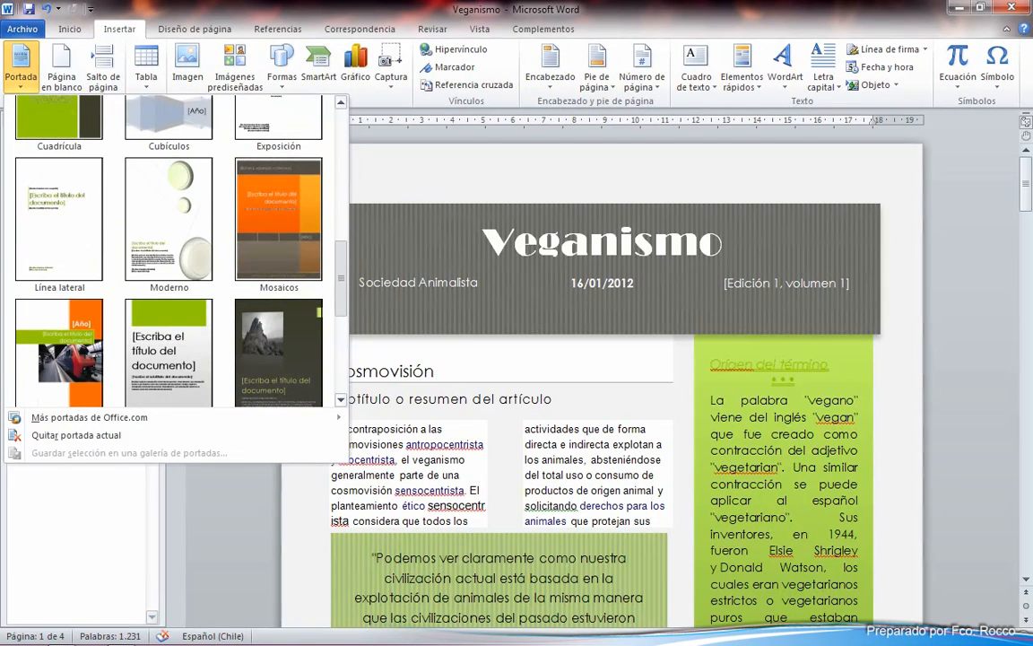
pyautogui.scroll(2, 169, 251)
pyautogui.click(54, 225)
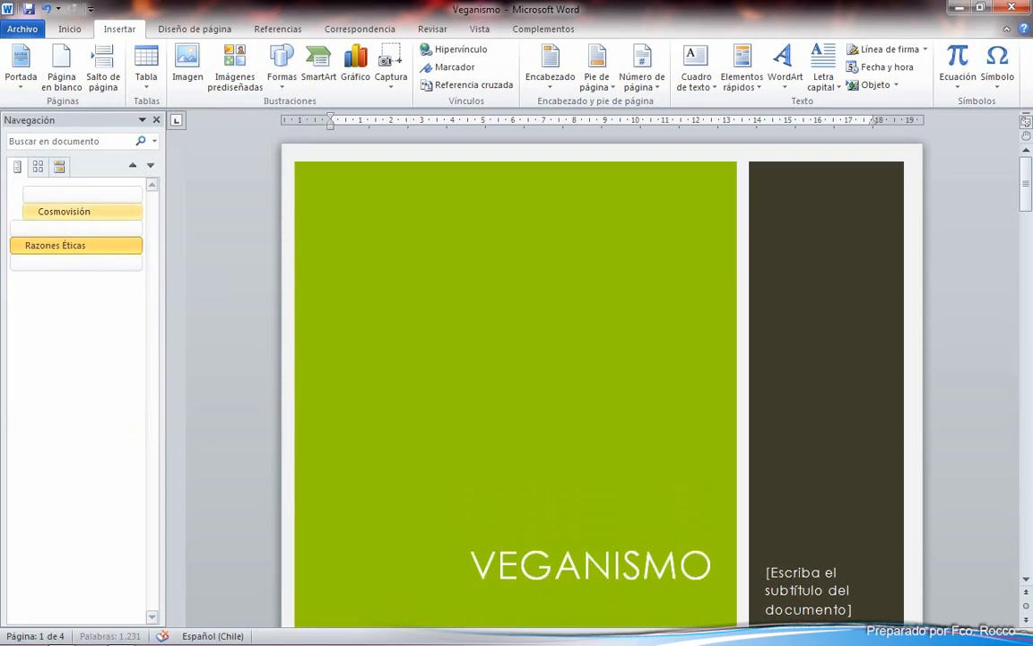
# - Place the cursor in the cover page's title and review the cover and the newsletter page that follows it
pyautogui.scroll(-4, 934, 525)
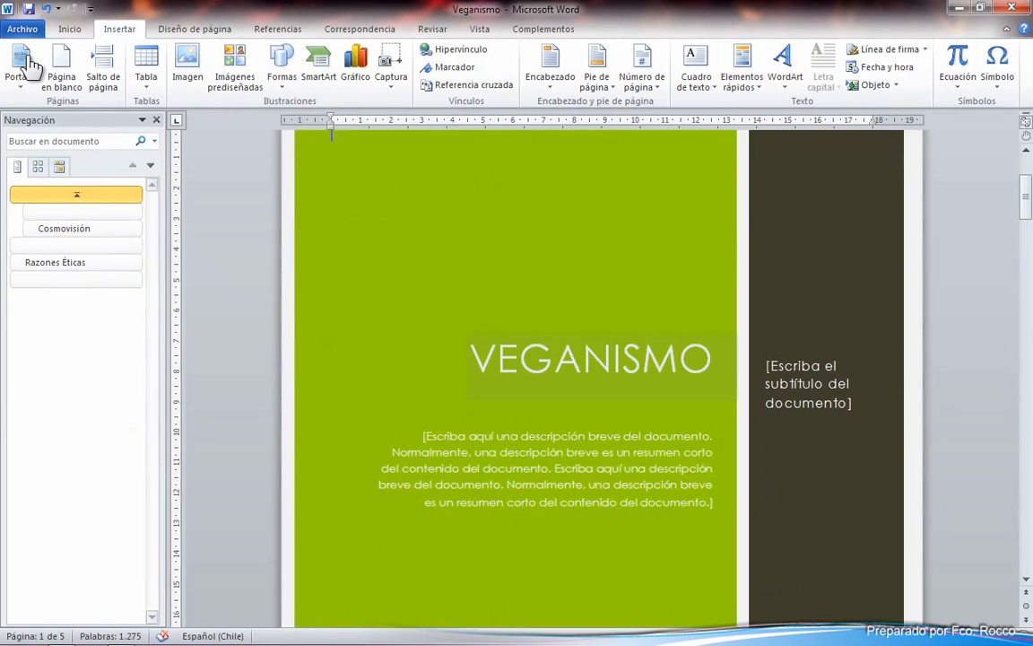
pyautogui.click(518, 358)
pyautogui.scroll(-14, 518, 358)
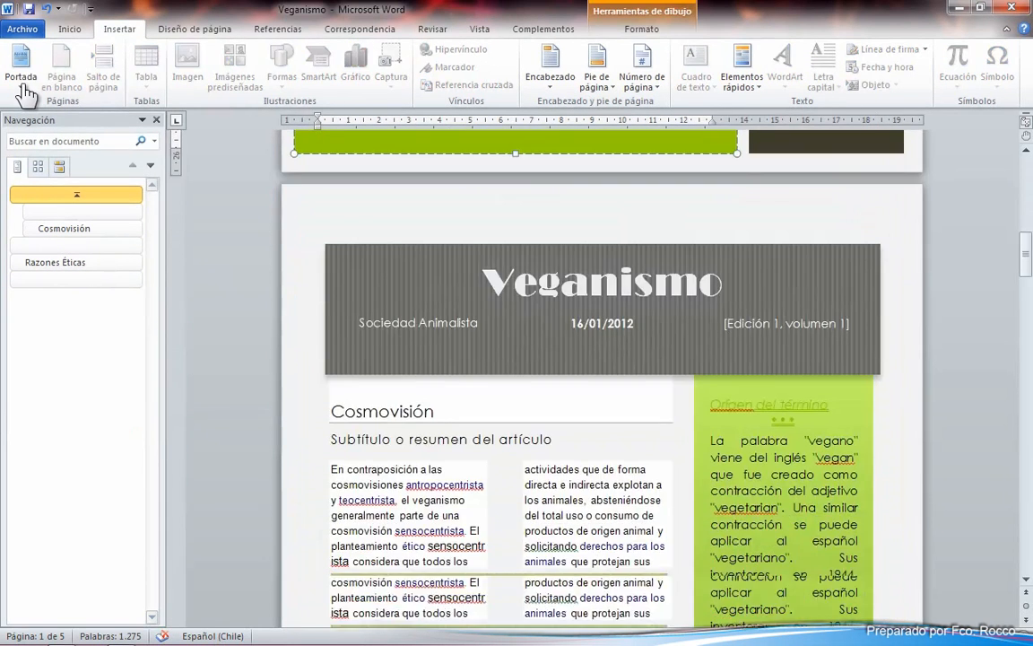
pyautogui.scroll(14, 449, 309)
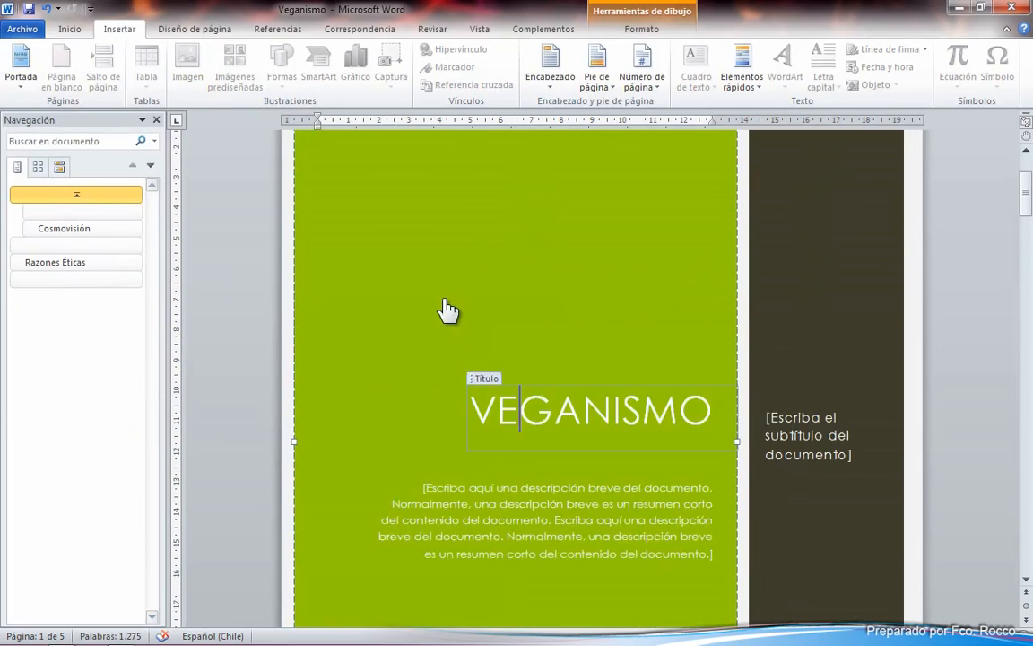